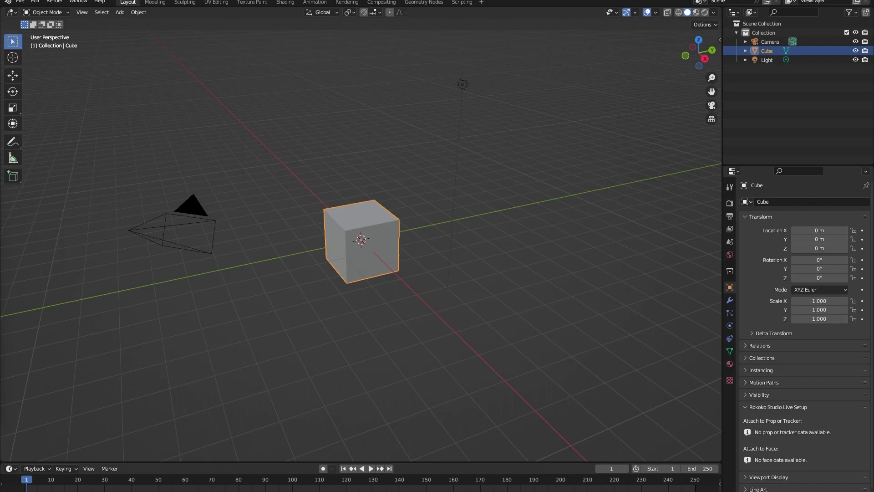
Step: Select the scene's camera, cube and light one after another to identify them, and clear the selection
key("alt+a")
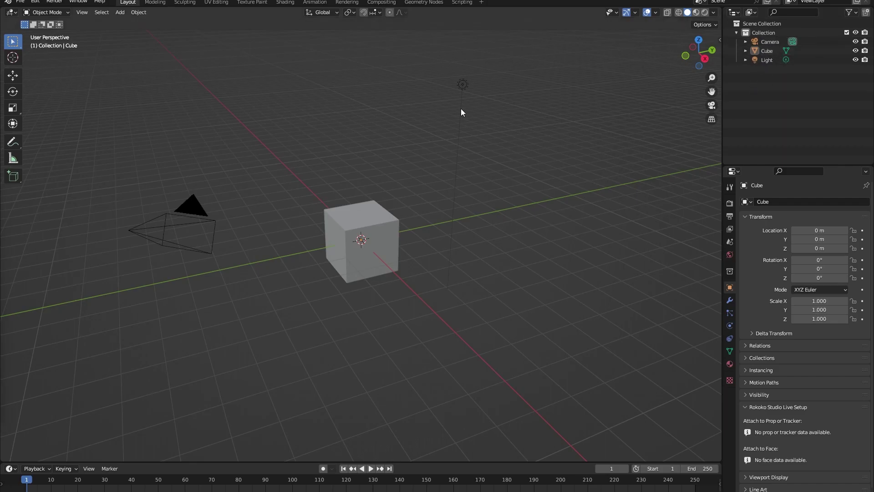
left_click(190, 213)
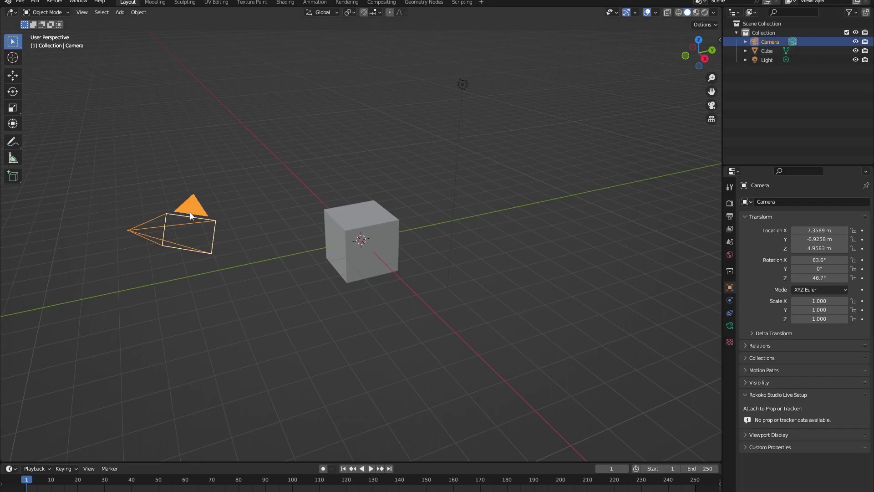
left_click(343, 213)
left_click(463, 85)
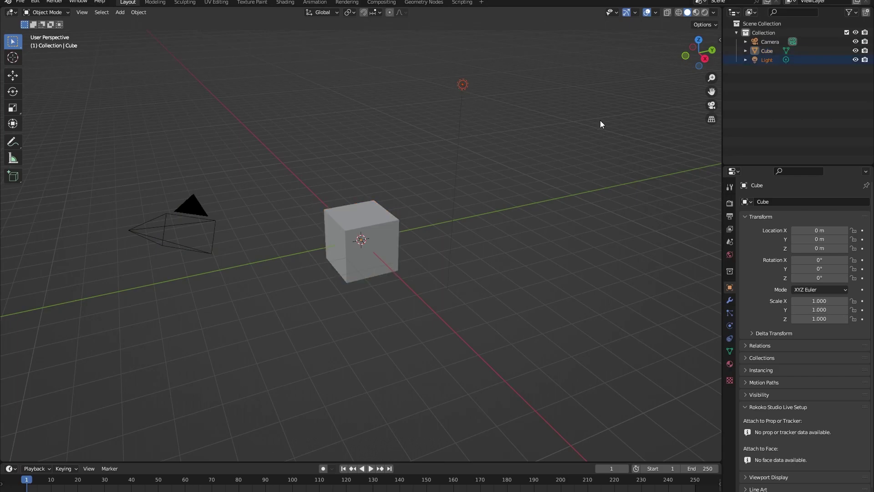
left_click(775, 111)
Step: Look through the modifiers available for the cube and return to its object transform properties
left_click(730, 300)
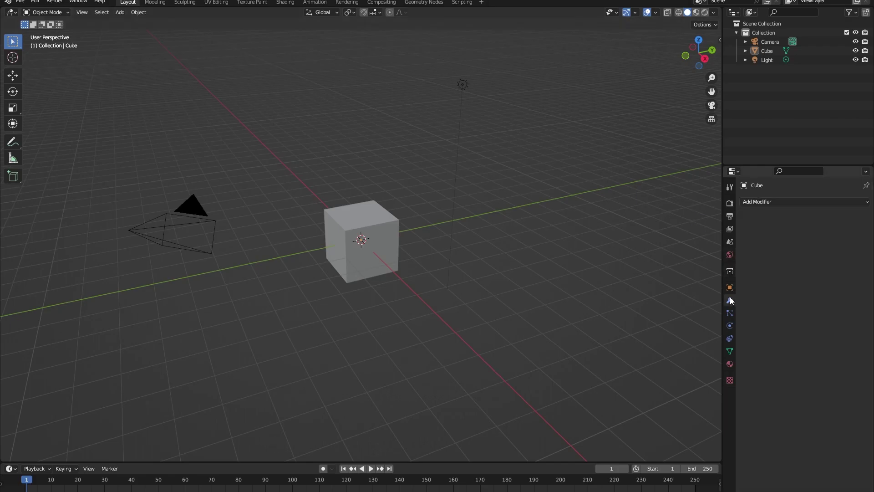
left_click(772, 204)
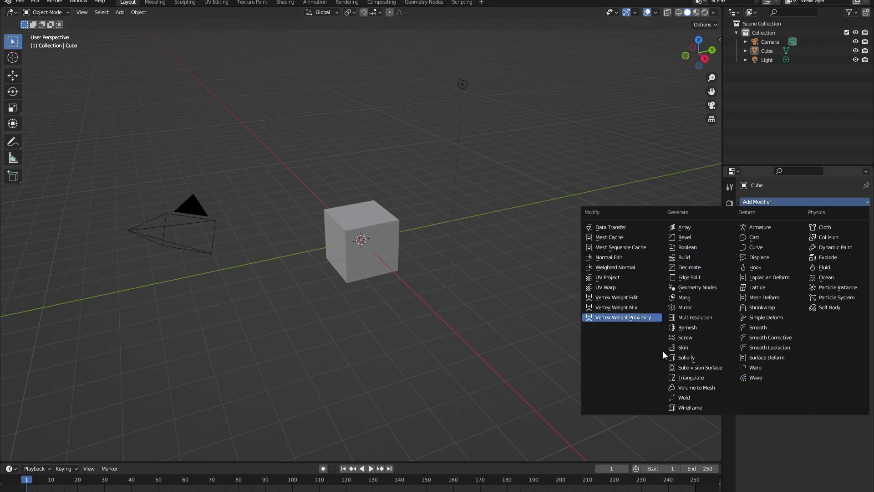
left_click(730, 287)
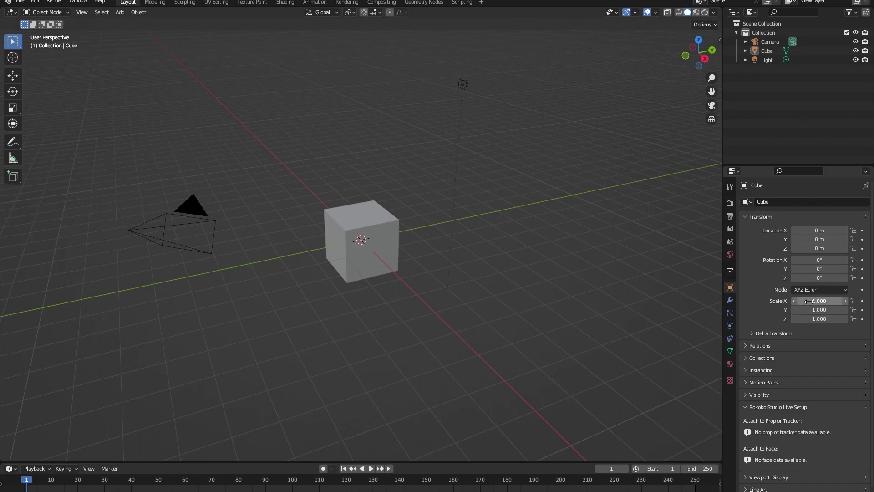
Step: Try an X scale of about 3.04, a Y rotation of about 61.4° and a different Y location on the cube, and undo these changes
left_click_drag(802, 301, 847, 301)
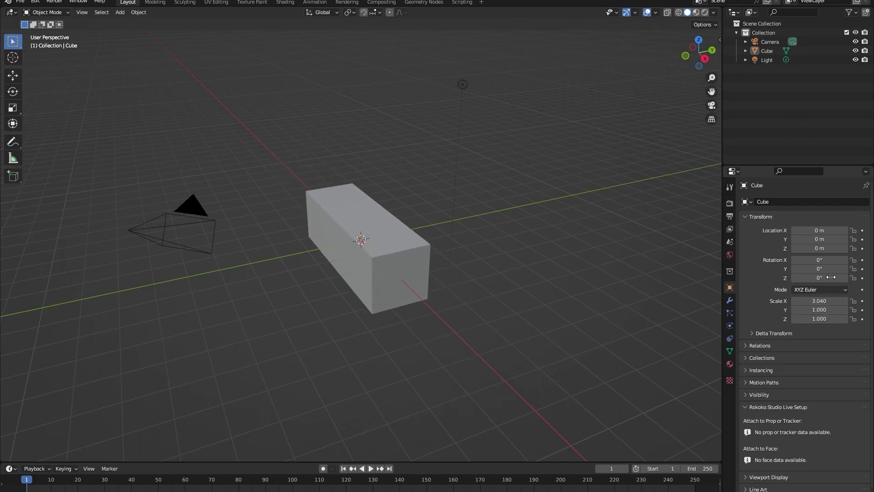
left_click_drag(803, 269, 870, 268)
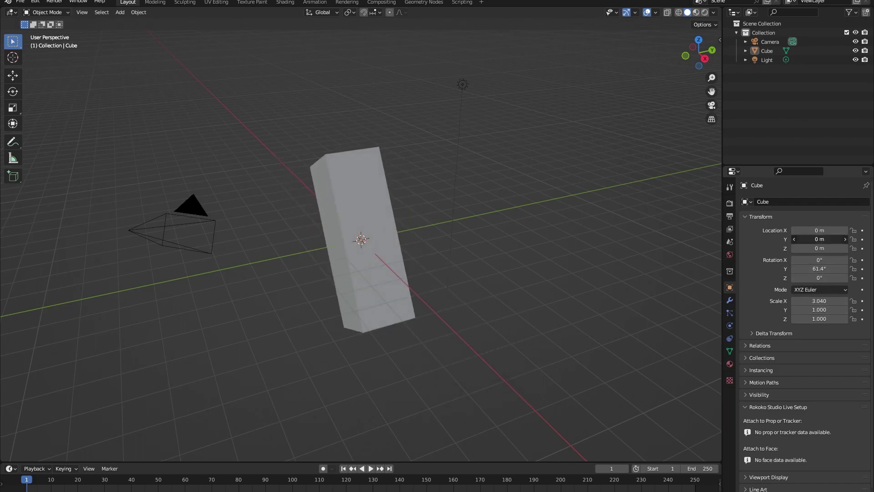
left_click_drag(820, 239, 729, 239)
key("ctrl+z")
key("ctrl+z")
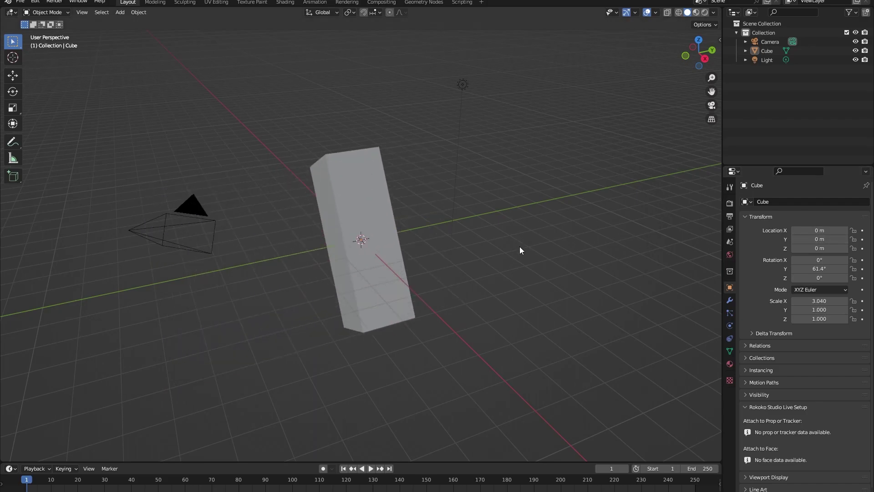
key("ctrl+z")
key("ctrl+z")
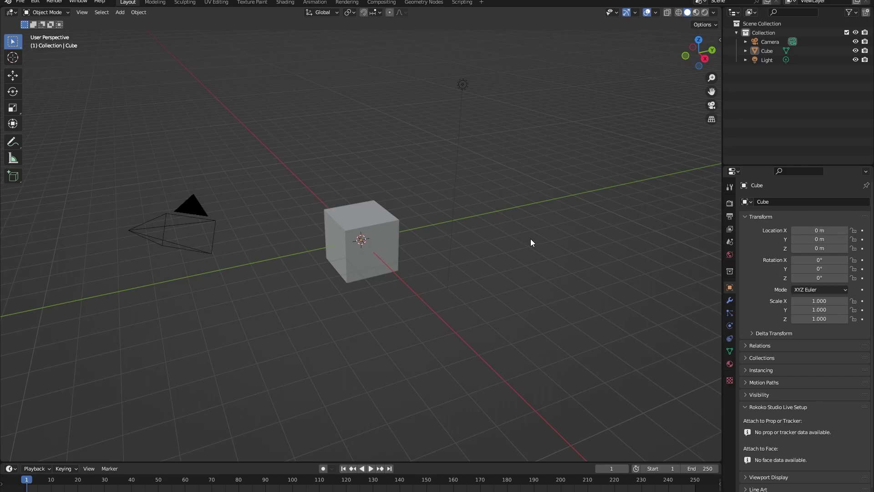
Step: Try moving the cube with the Move tool to about X 1.96 m, Y 0.65 m, Z 1.38 m, and undo the move
left_click(14, 76)
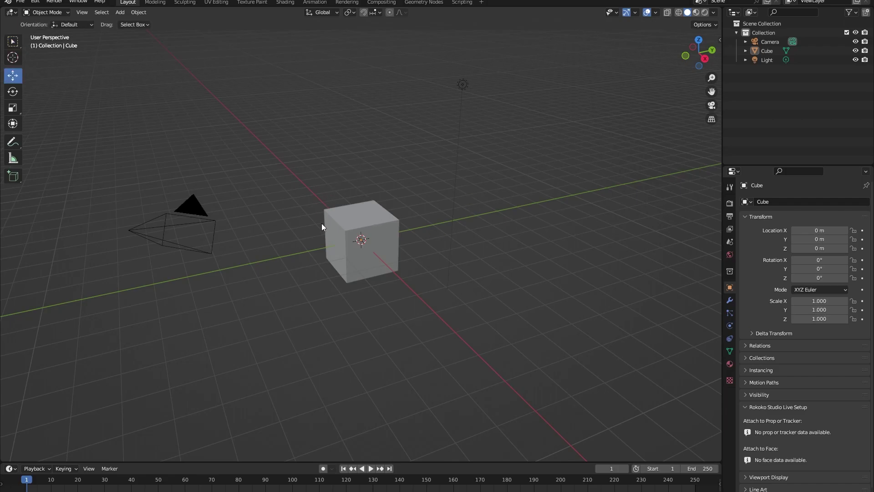
left_click(356, 272)
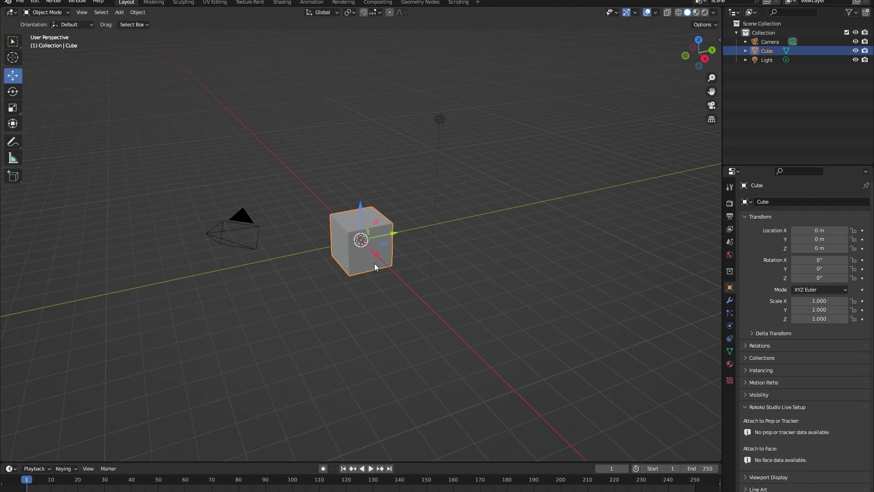
left_click_drag(362, 214, 406, 251)
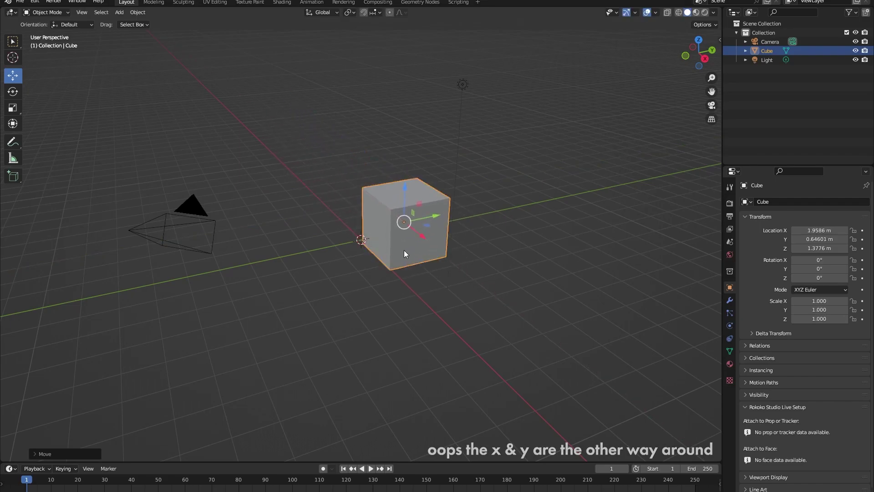
key("ctrl+z")
key("ctrl+z")
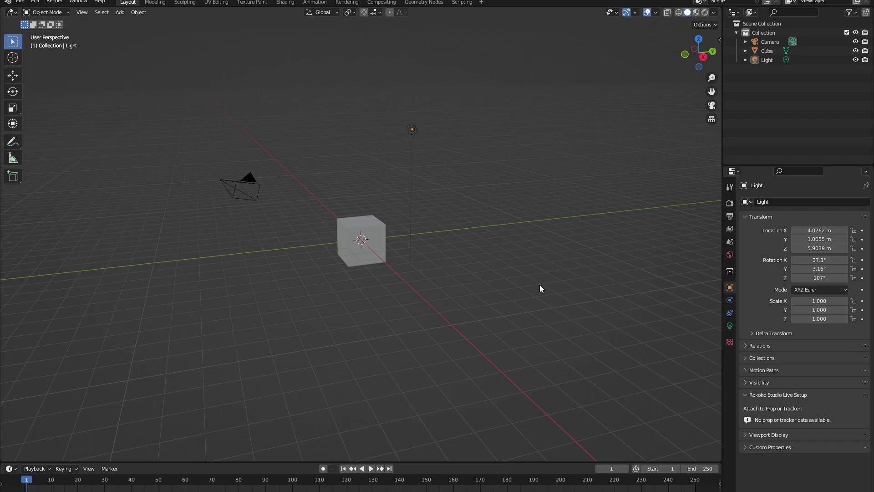
middle_click_drag(575, 256, 588, 271)
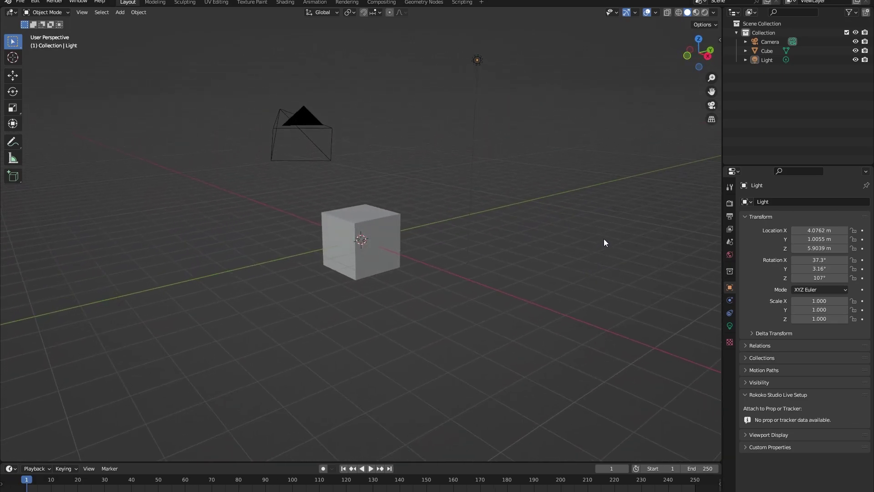
middle_click_drag(604, 239, 452, 288)
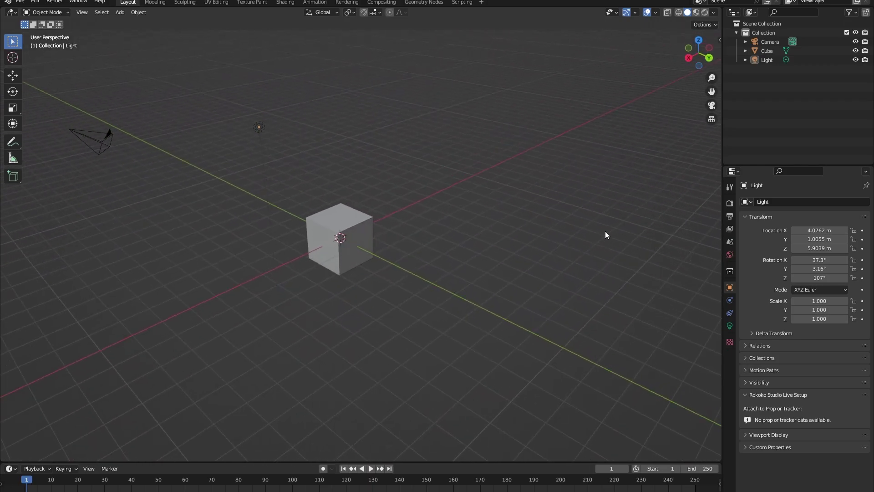
middle_click_drag(605, 231, 681, 253)
scroll(426, 320, "down", 6)
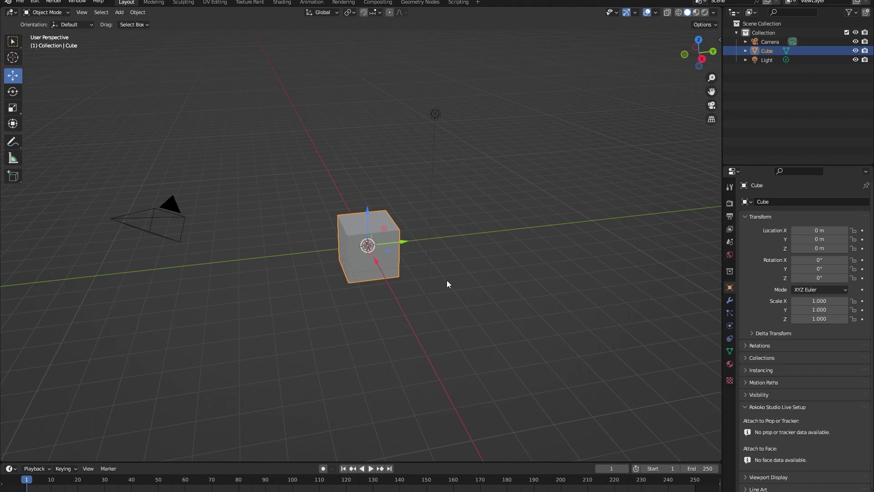
Step: Try scaling the cube uniformly up to about 2.53 and back down, and reset its scale to 1
key("s")
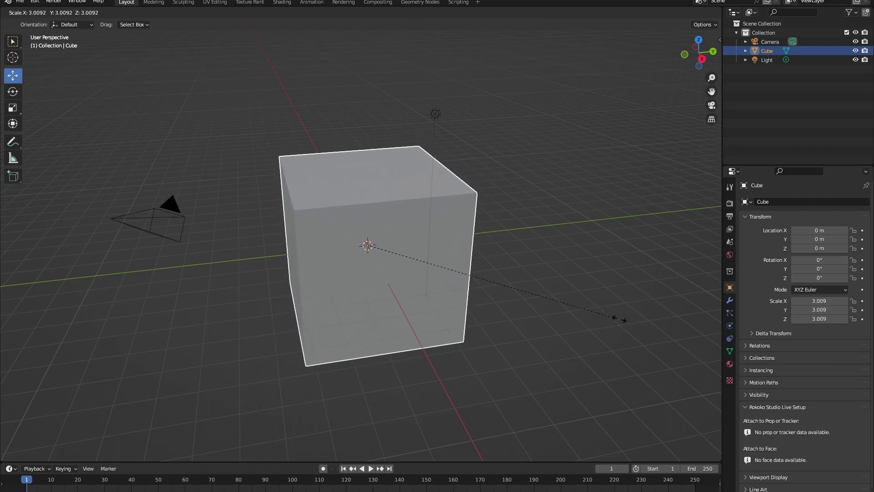
left_click(576, 317)
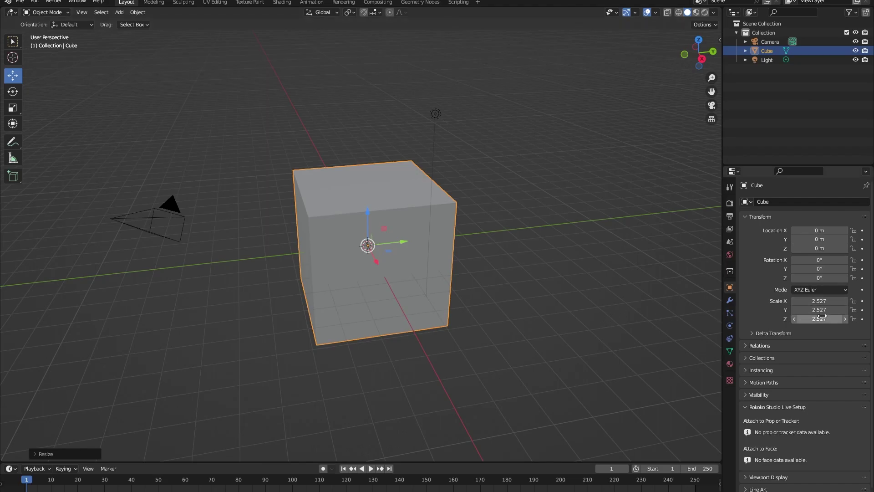
key("s")
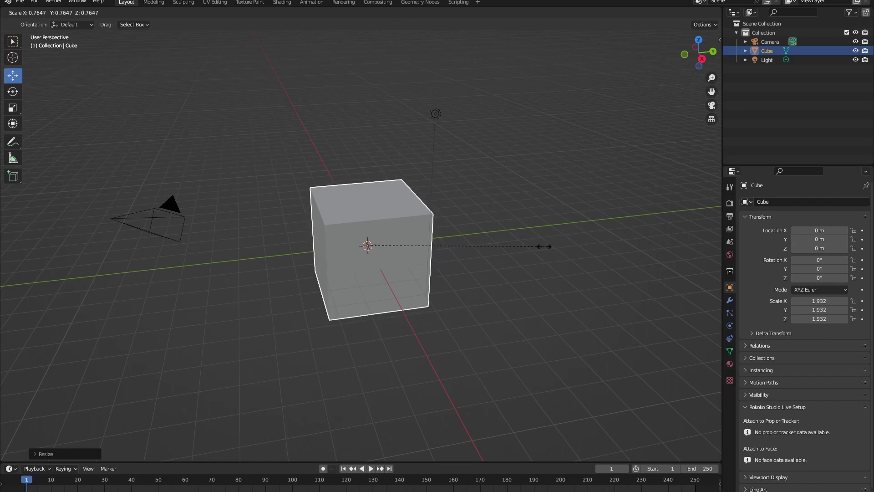
left_click(530, 248)
key("alt+s")
left_click(532, 248)
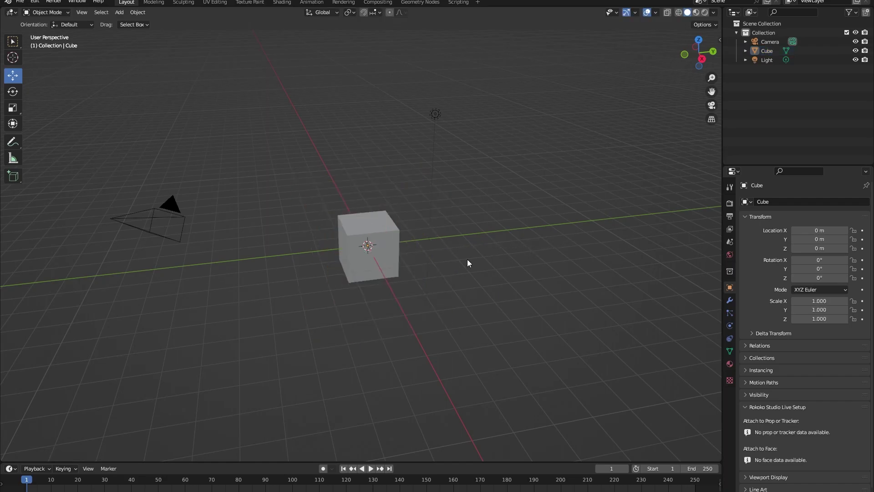
Step: Try scaling the cube along only the Z axis to about 4.23 and along only the Y axis
left_click(386, 267)
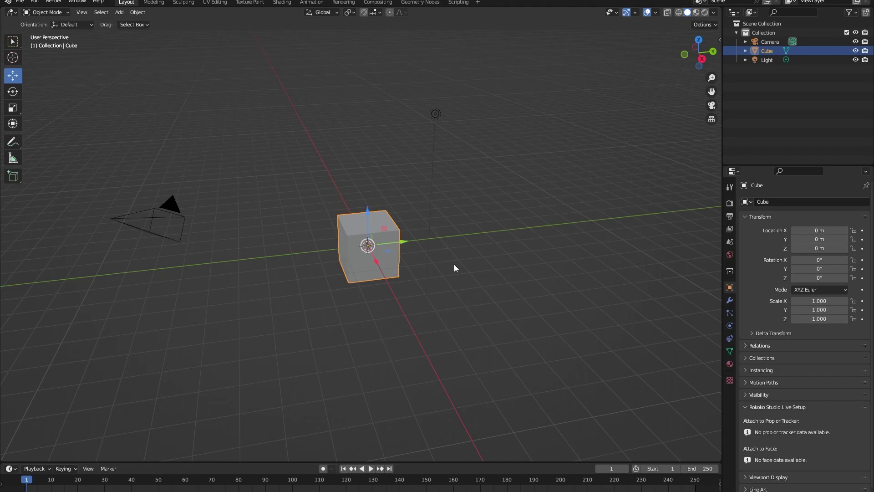
key("s")
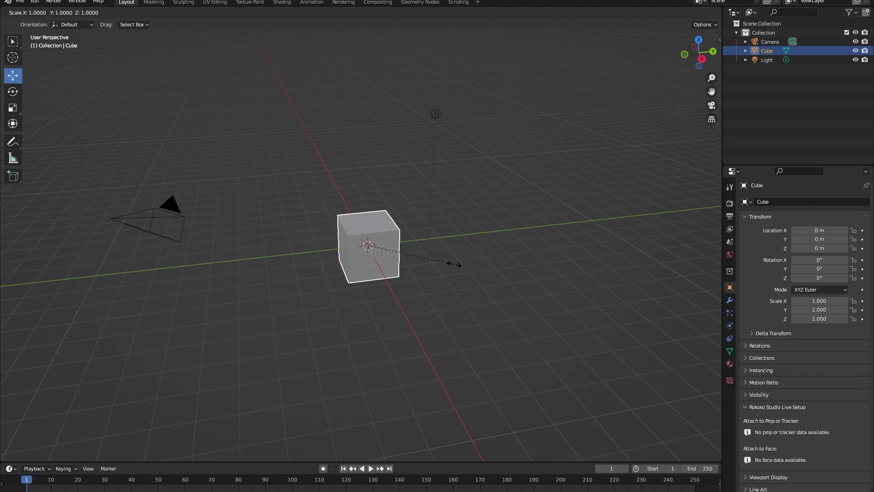
key("z")
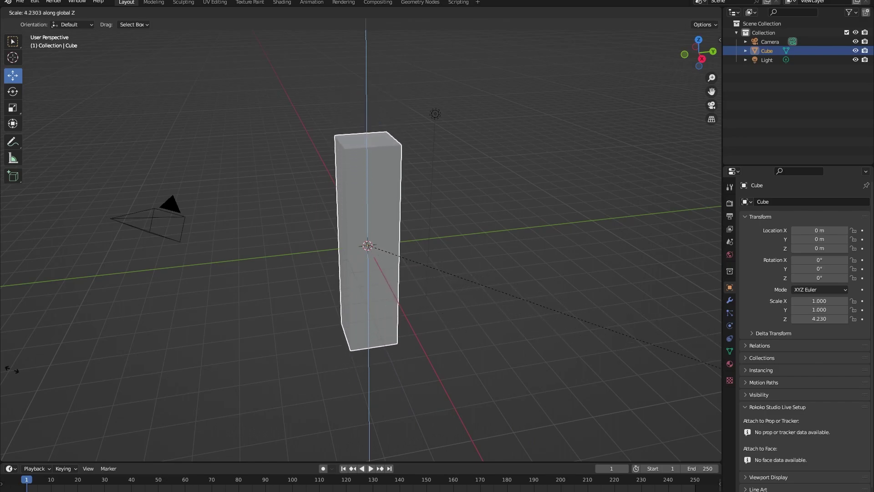
key("y")
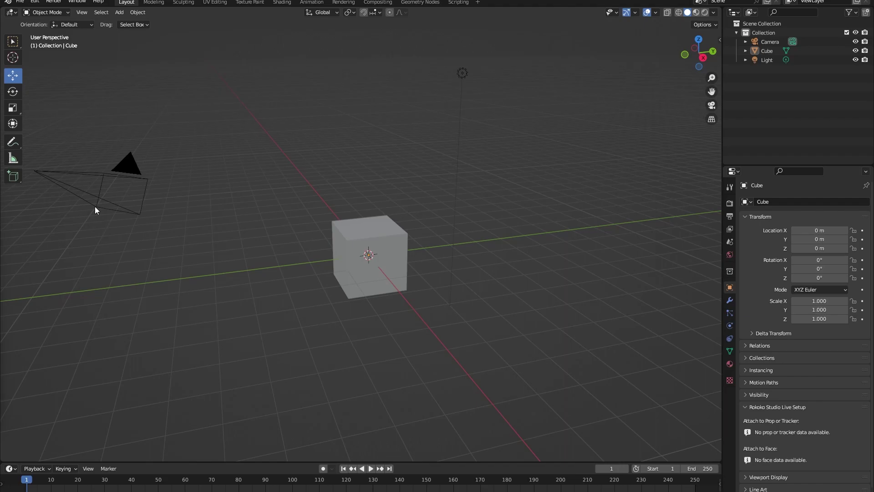
Step: Scale the cube uniformly to about 5.28 and flatten it along Z to a scale of about 0.048
left_click(366, 248)
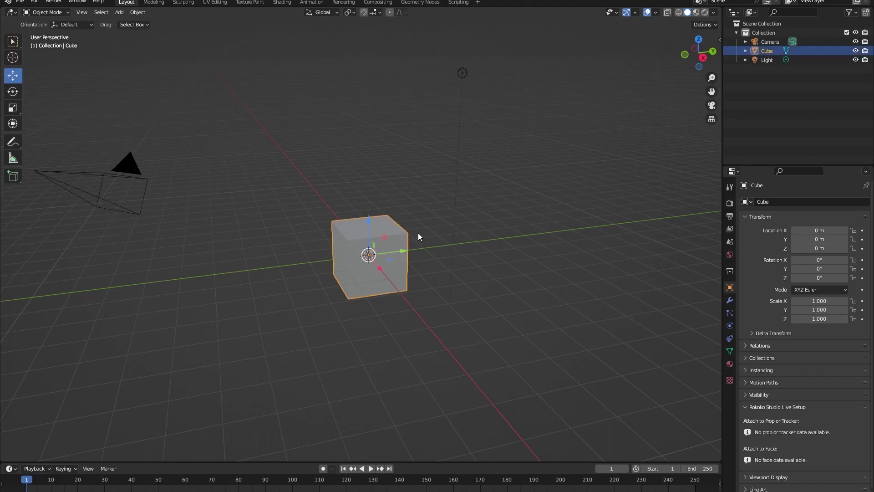
key("s")
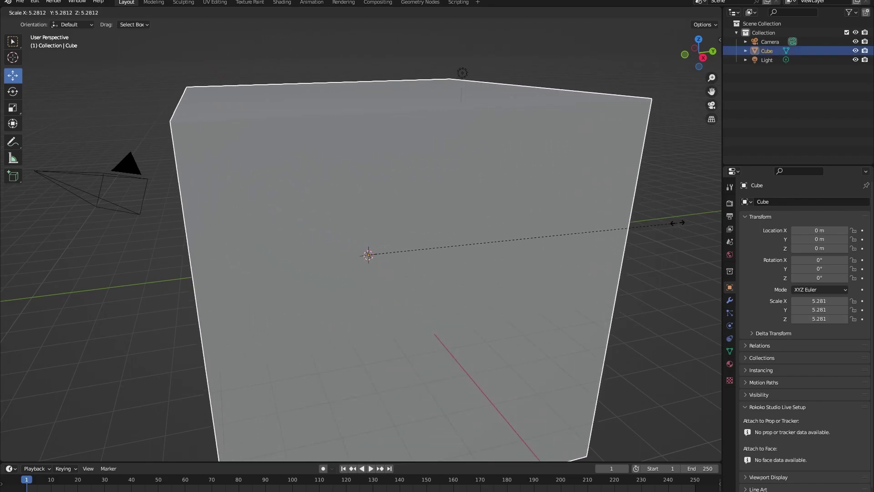
left_click(678, 220)
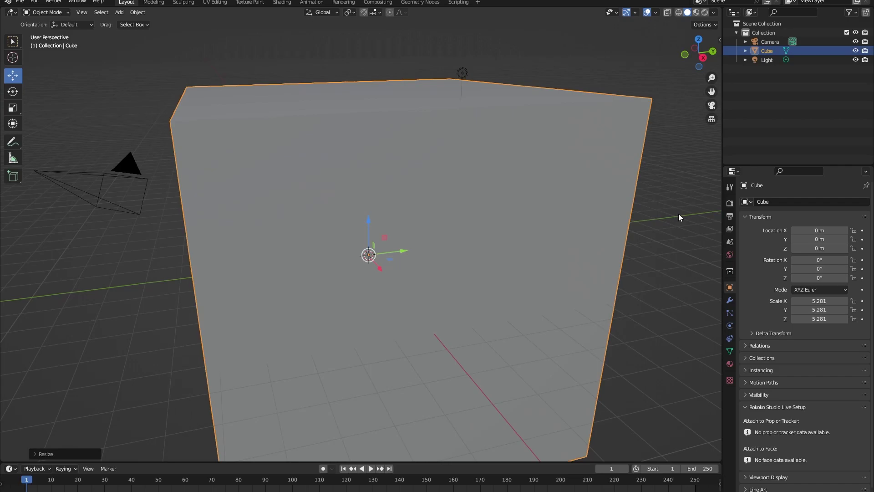
key("s")
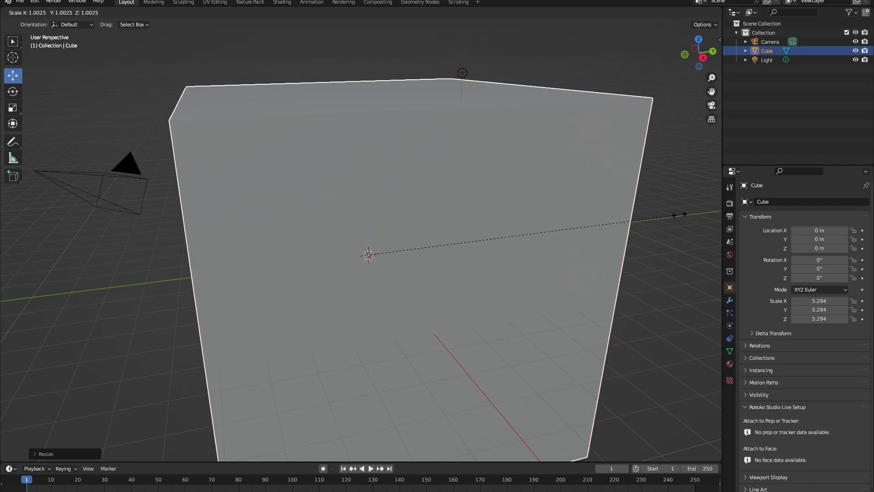
key("z")
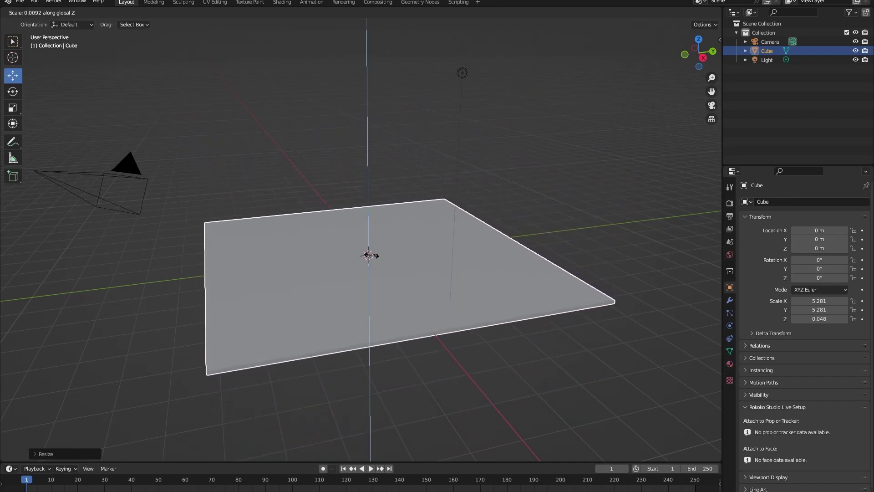
left_click(372, 251)
left_click(384, 188)
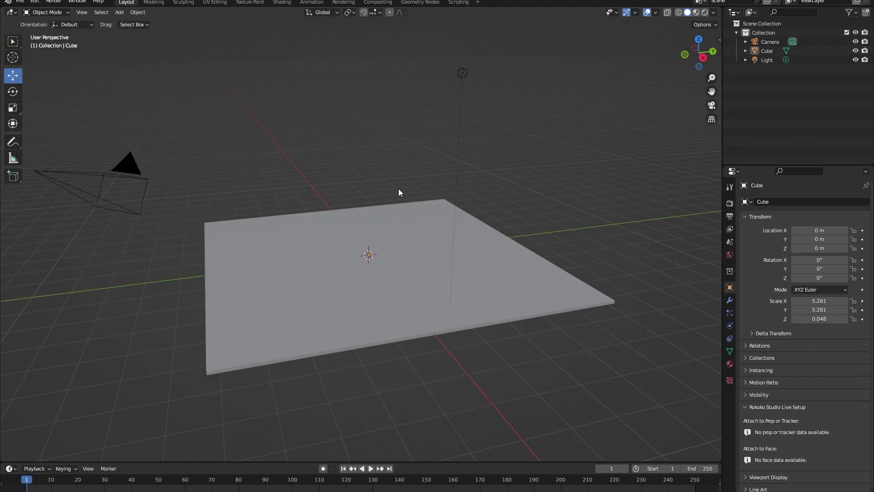
Step: Rename the flattened cube as floor and create a new material for it
left_click(288, 232)
double_click(767, 50)
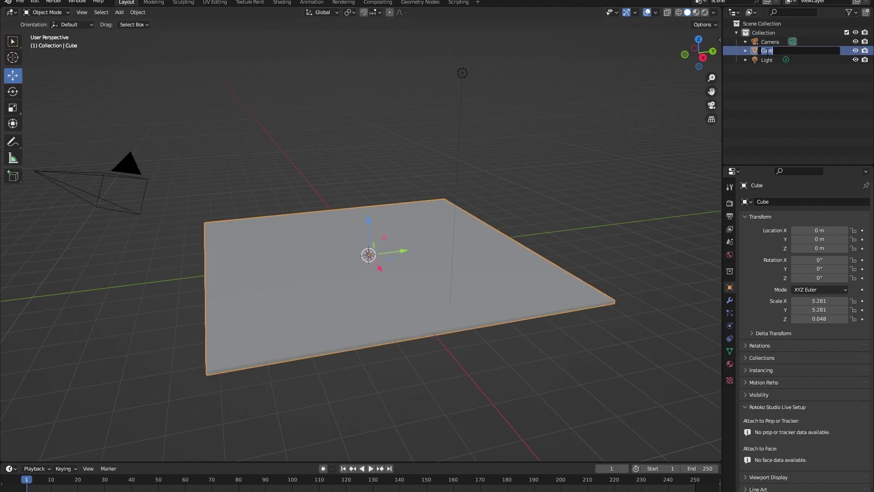
type("floor")
key("Return")
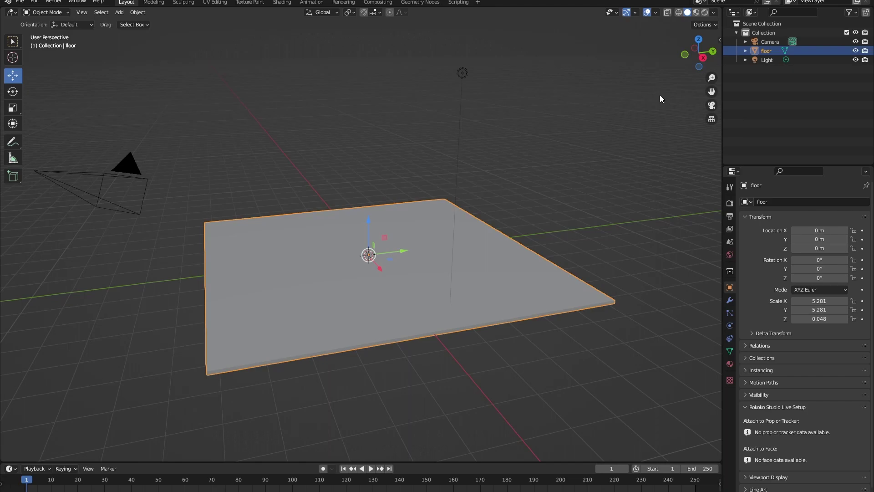
left_click(730, 364)
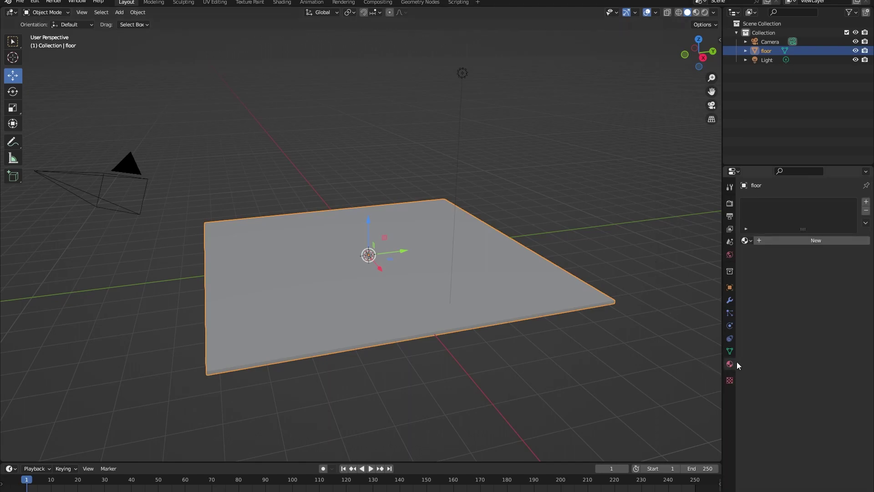
left_click(797, 239)
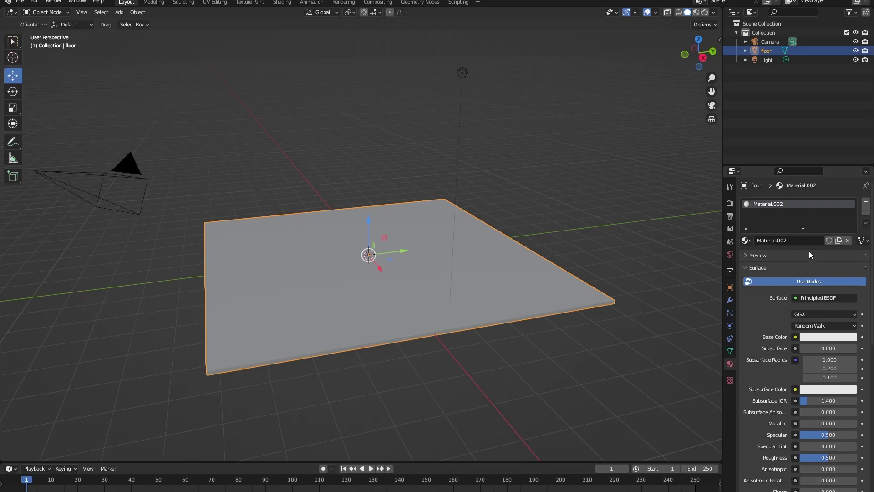
Step: Set the floor material's base color to a light yellow-green and show the viewport in Material Preview shading
left_click(821, 336)
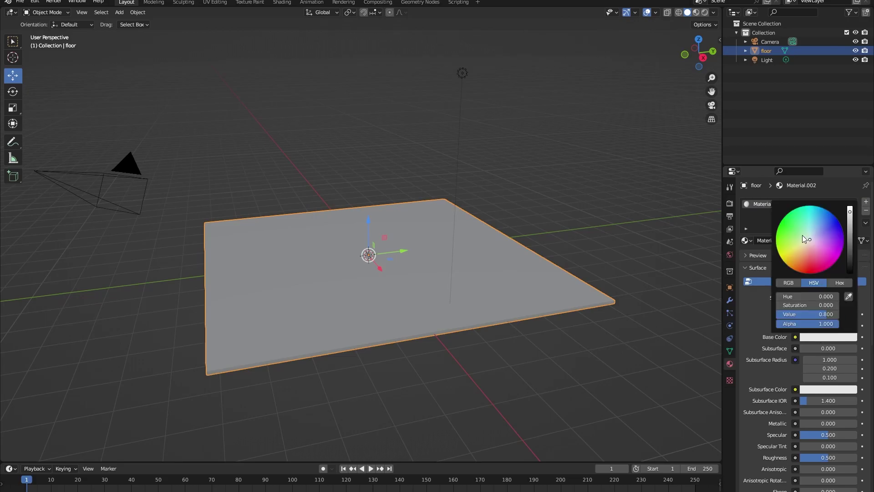
left_click(791, 243)
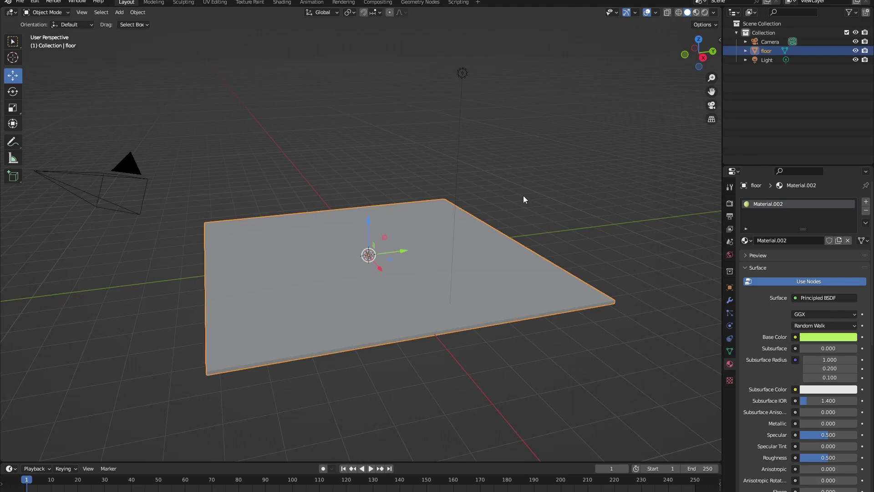
left_click(695, 13)
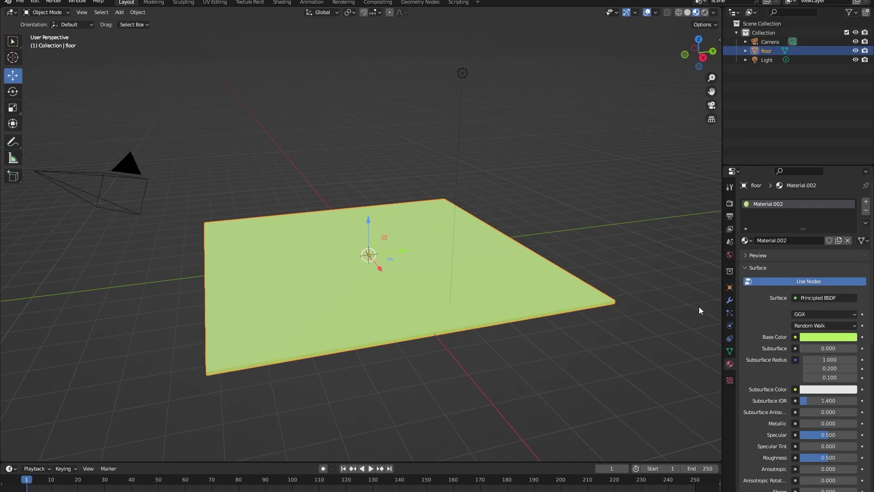
left_click(810, 337)
mouse_move(790, 242)
left_mouse_down()
mouse_move(828, 249)
mouse_move(827, 229)
mouse_move(804, 220)
mouse_move(786, 243)
left_mouse_up()
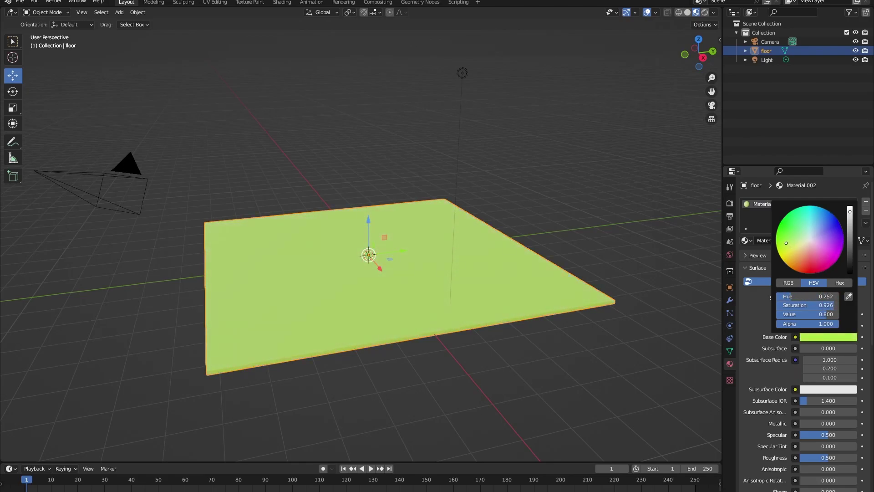
left_click(592, 219)
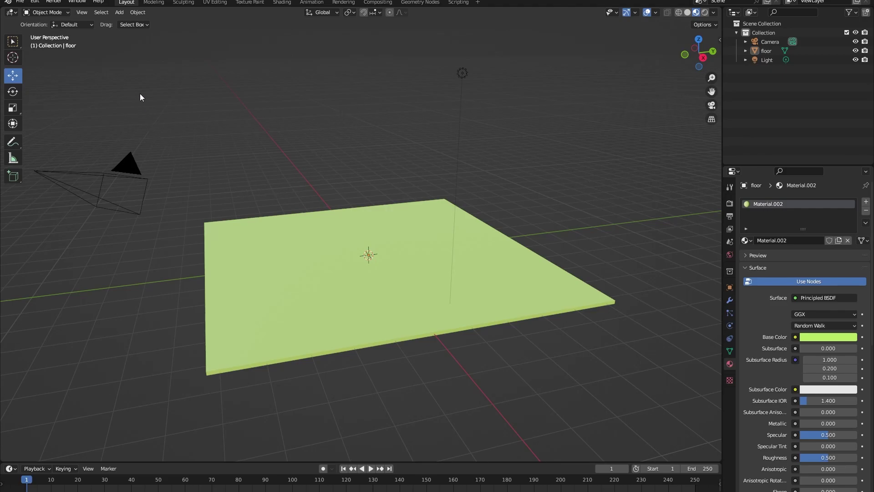
Step: Add a cylinder mesh at the floor's center and raise it along Z to about 1.67 m
left_click(119, 12)
mouse_move(133, 34)
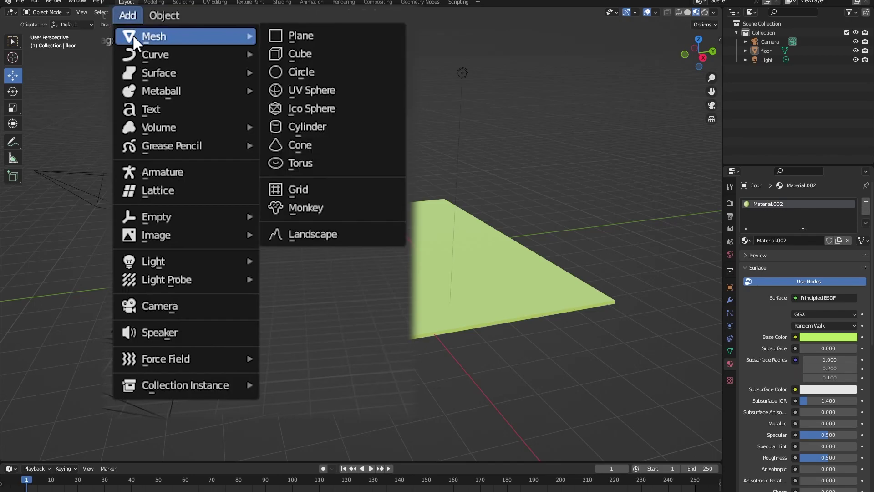
left_click(350, 124)
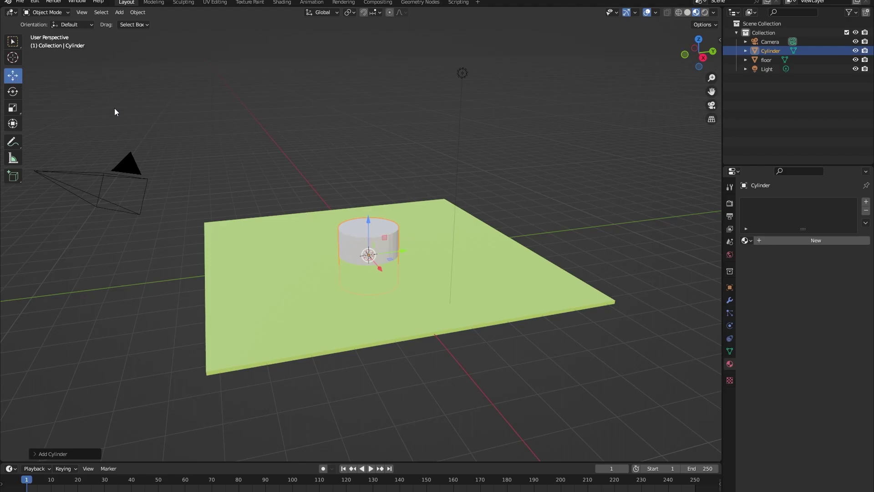
left_click_drag(368, 224, 372, 167)
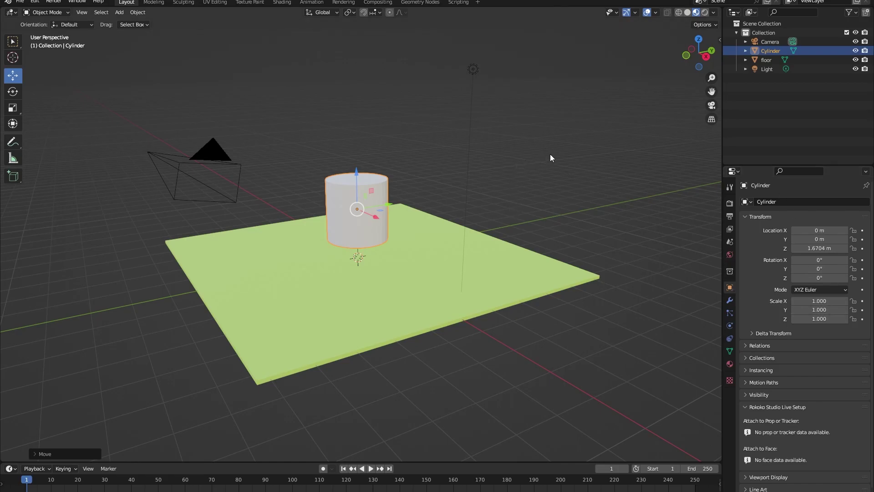
Step: Scale the cylinder to about 0.255 in X and Y and 0.414 in Z, and lower it to about 0.38 m in Z
key("s")
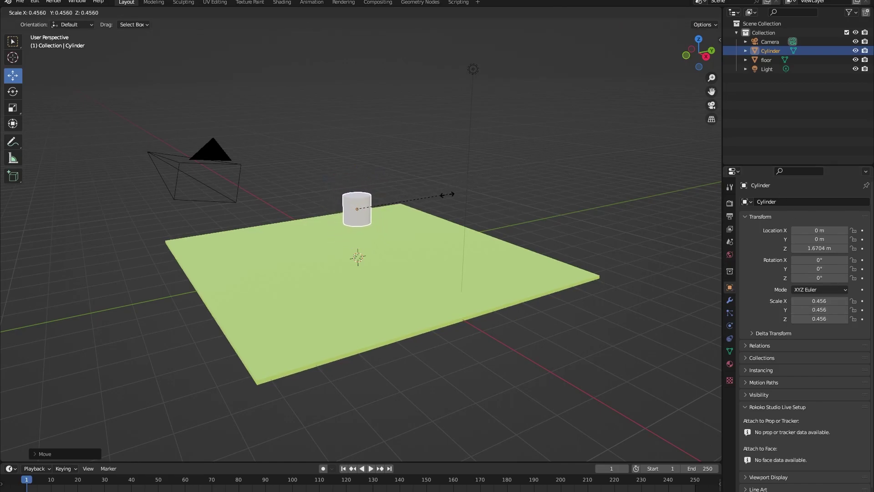
left_click(446, 195)
key("s")
key("z")
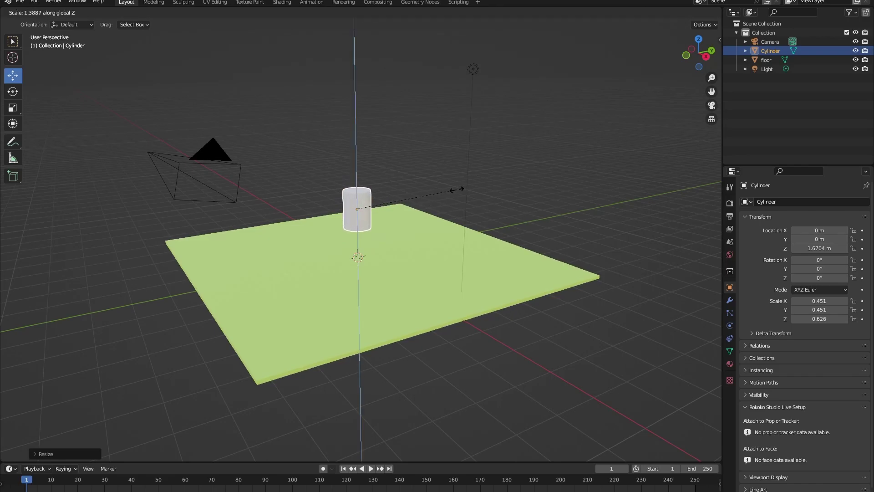
left_click(474, 190)
key("s")
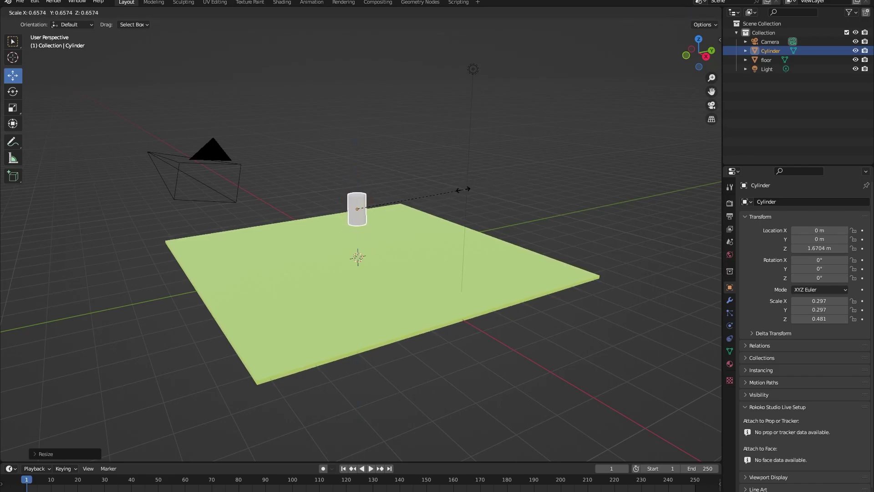
left_click(451, 192)
left_click_drag(356, 172, 369, 208)
middle_click_drag(345, 213, 390, 239)
scroll(396, 218, "up", 5)
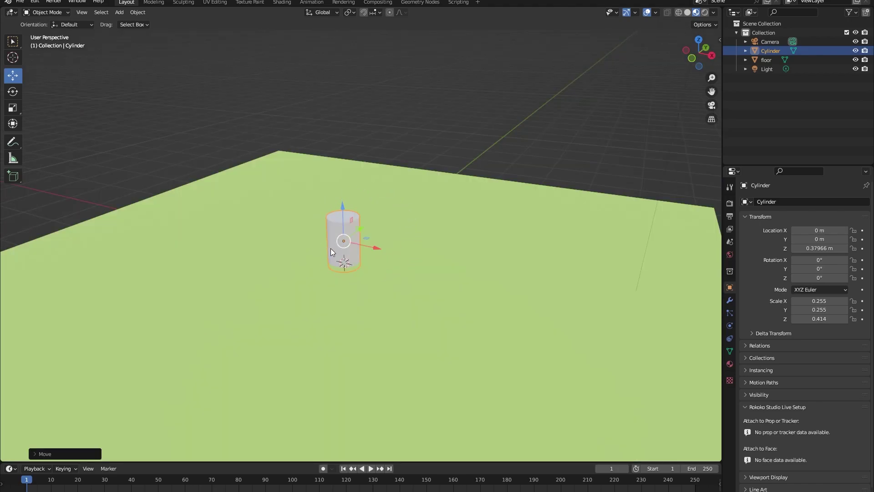
Step: Give the cylinder a new material with a dark reddish-brown base color
left_click(730, 364)
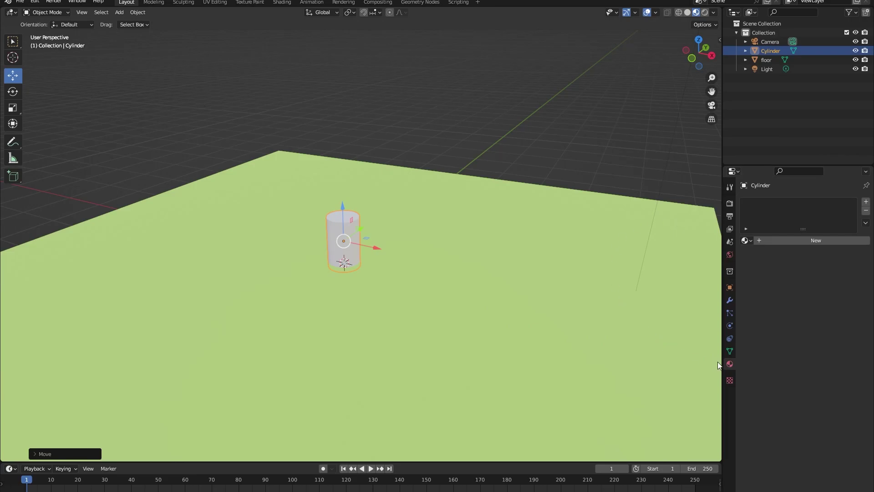
left_click(813, 240)
left_click(829, 337)
left_click(802, 263)
left_click_drag(853, 233, 851, 250)
left_click(583, 160)
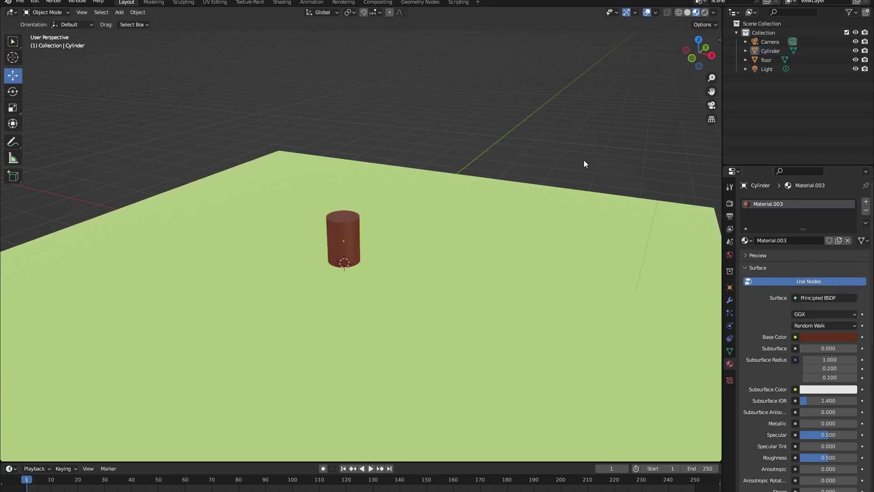
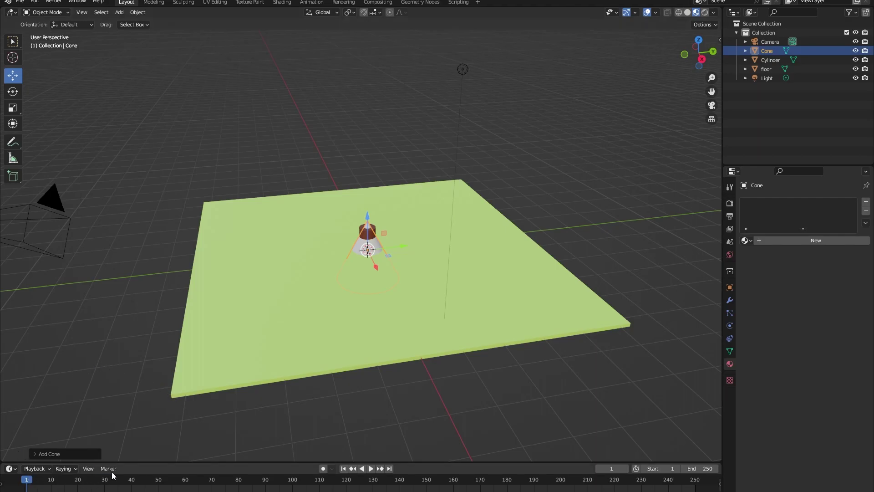
Step: Reduce the newly added cone's vertex count to 9
left_click(34, 453)
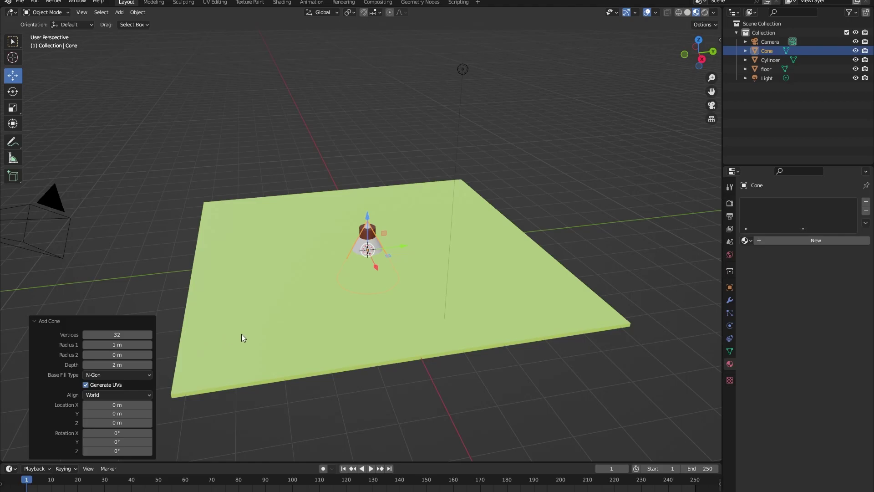
middle_click_drag(333, 303, 357, 237)
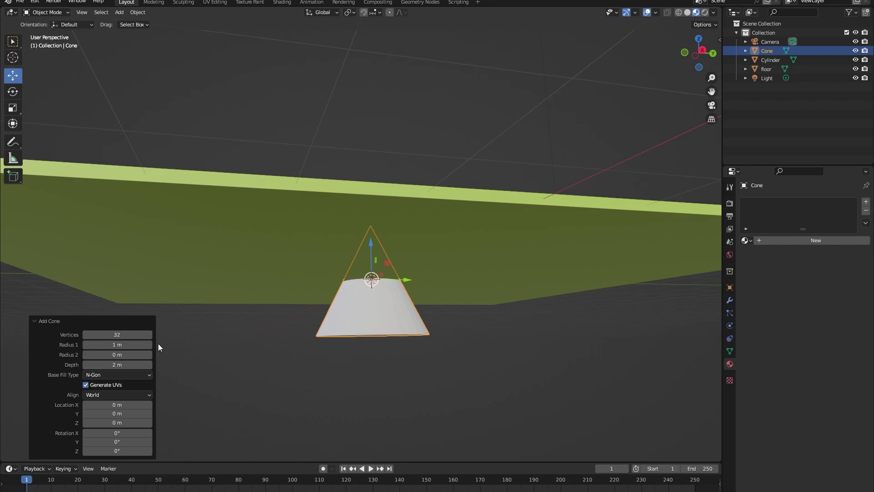
left_click_drag(136, 335, 122, 334)
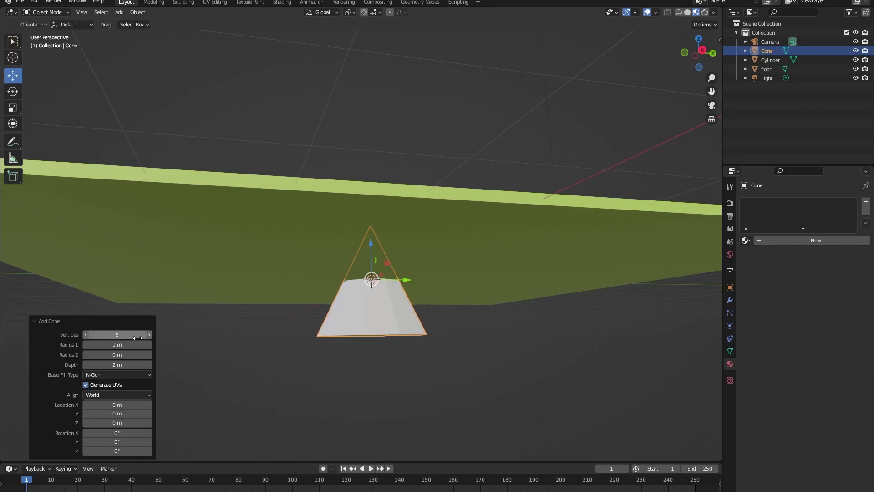
middle_click_drag(391, 343, 384, 363)
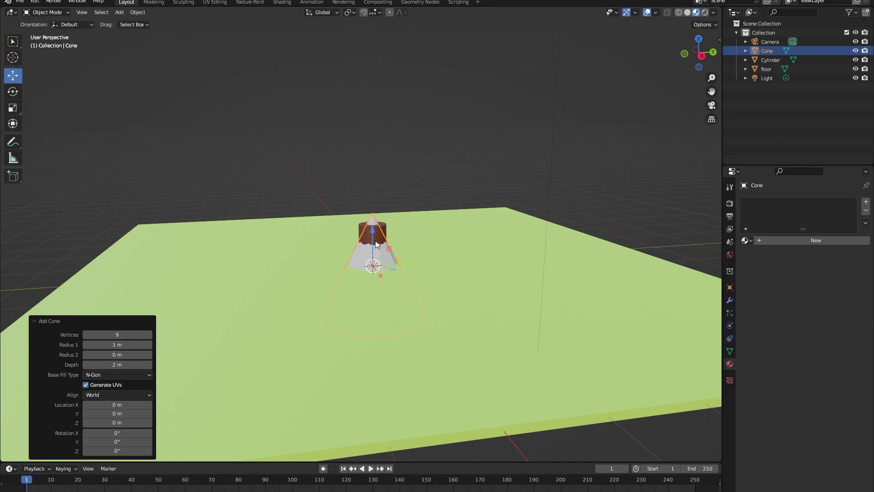
Step: Raise the cone along Z to about 1.69 m so its base rests on top of the brown trunk
left_click_drag(375, 240, 376, 139)
middle_click_drag(419, 148, 422, 130)
scroll(422, 131, "up", 4)
left_click_drag(383, 93, 380, 101)
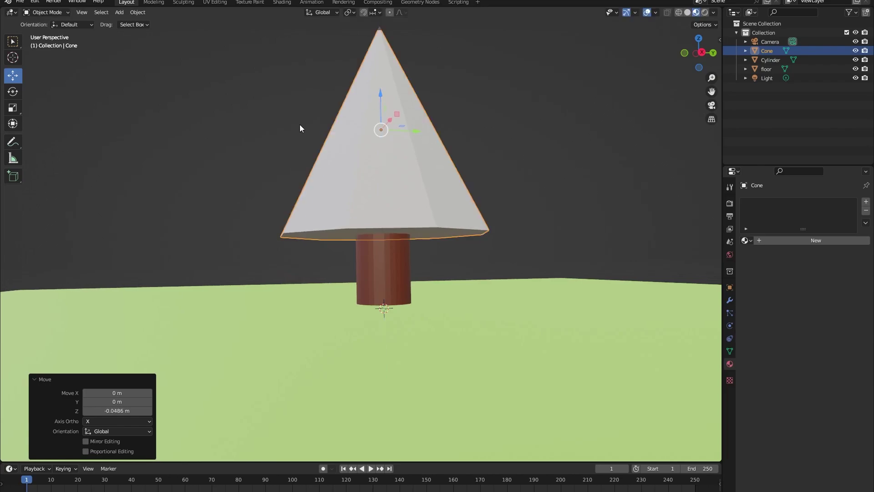
Step: Stretch the cone along only the Z axis to a scale of about 1.043
scroll(318, 132, "down", 3)
middle_click_drag(327, 135, 346, 156)
scroll(346, 156, "down", 2)
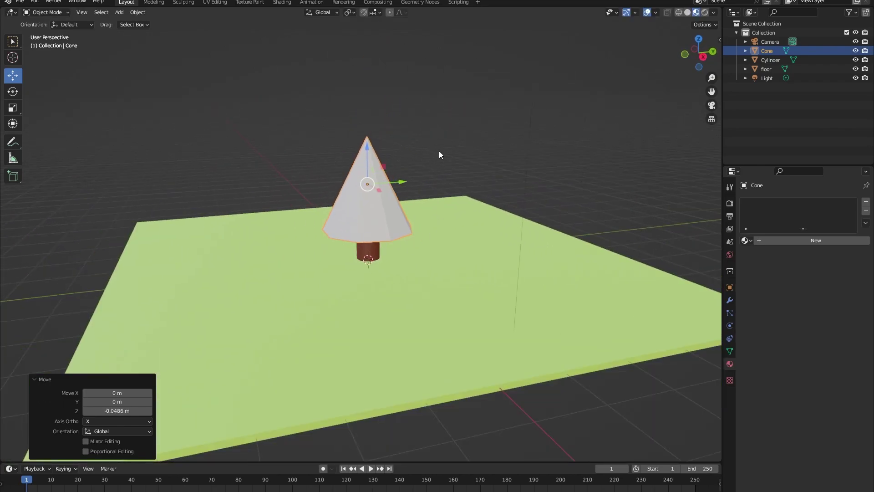
key("s")
key("z")
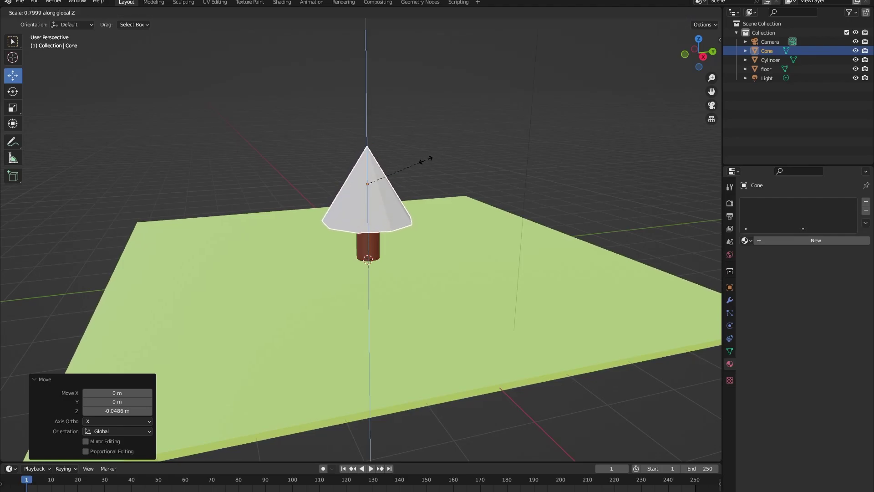
left_click(449, 160)
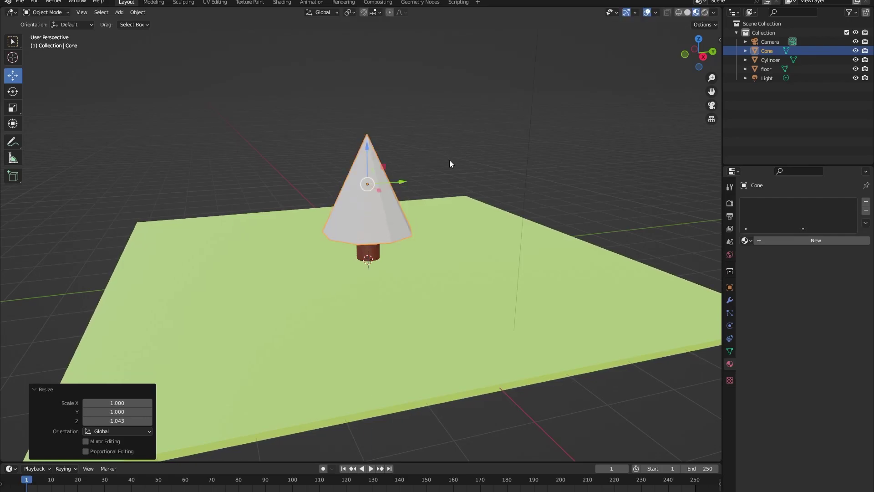
Step: Try rotating the cone freely to about 16.9° X, 53.5° Y and -13.8° Z, undo it, and return to the Move tool
left_click(730, 288)
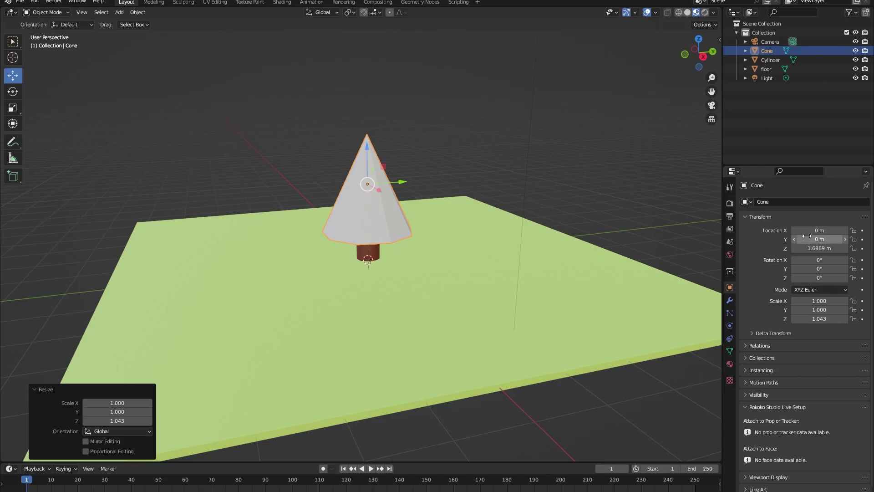
mouse_move(819, 268)
left_mouse_down()
mouse_move(843, 269)
mouse_move(820, 268)
left_mouse_up()
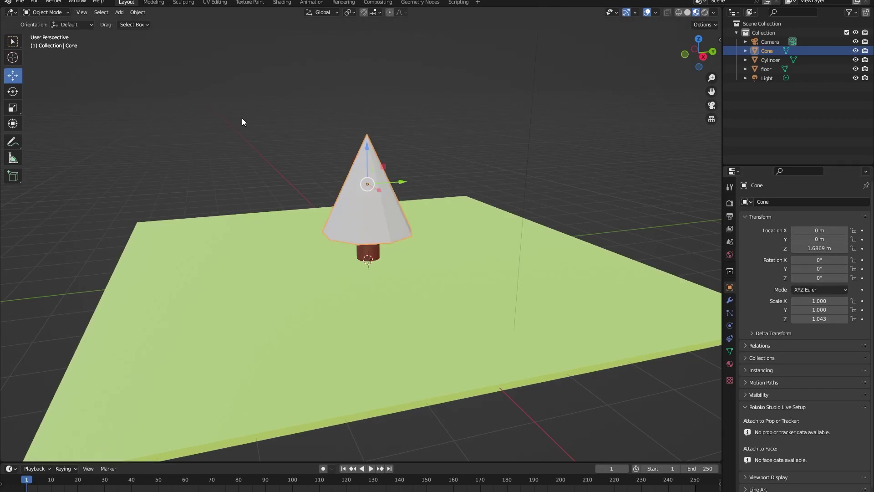
left_click(12, 91)
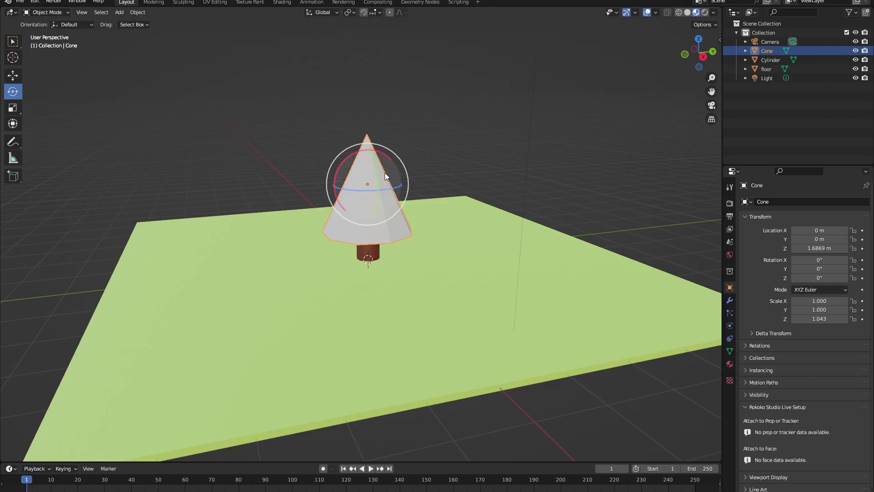
left_click_drag(385, 173, 338, 217)
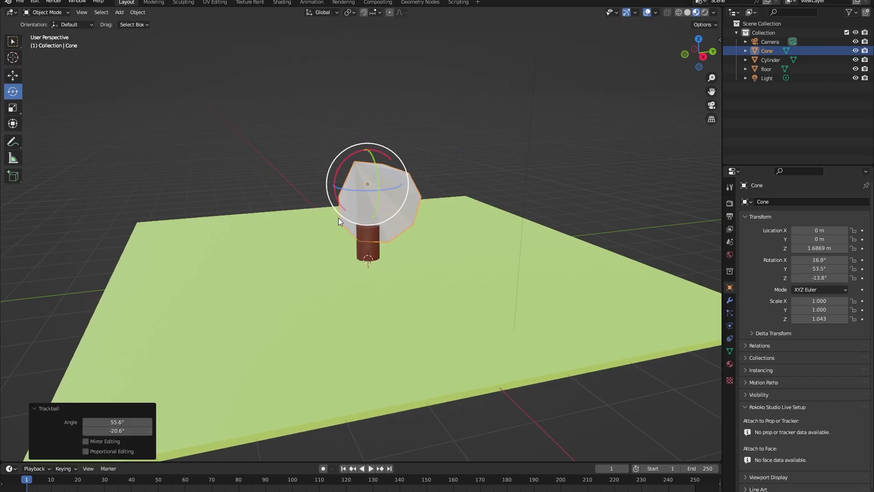
key("ctrl+z")
left_click(14, 76)
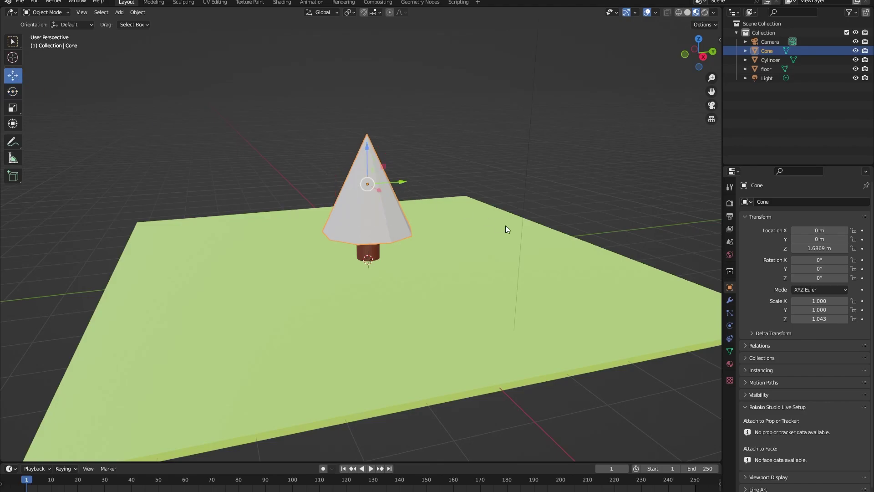
Step: Give the cone a new material with a dark green base color and deselect it
mouse_move(506, 225)
middle_mouse_down()
mouse_move(474, 218)
mouse_move(508, 223)
middle_mouse_up()
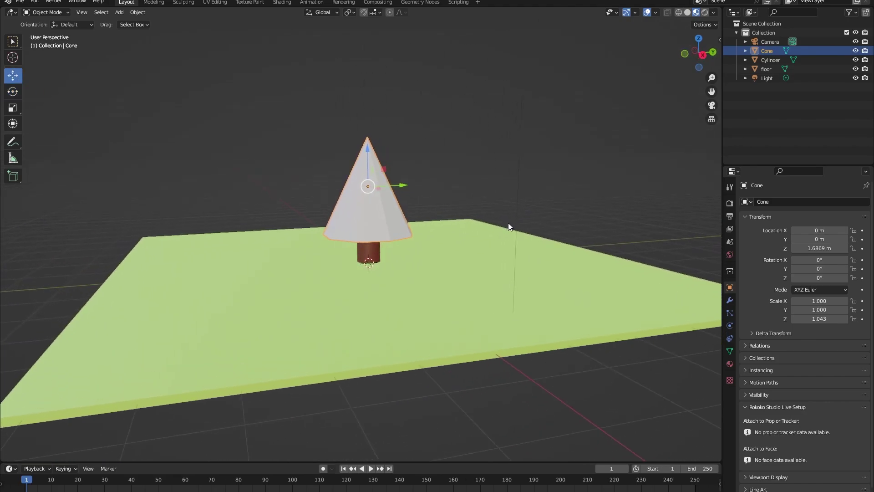
left_click(482, 185)
middle_click_drag(482, 185, 449, 142)
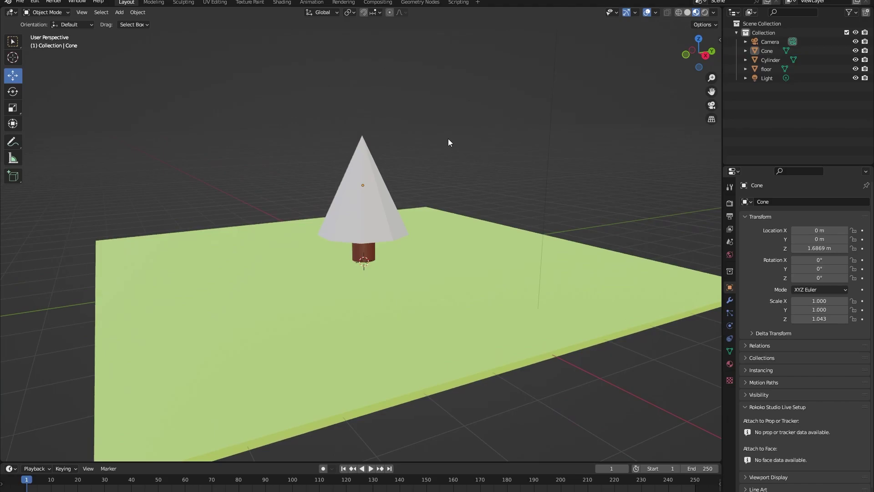
left_click(361, 210)
left_click(730, 367)
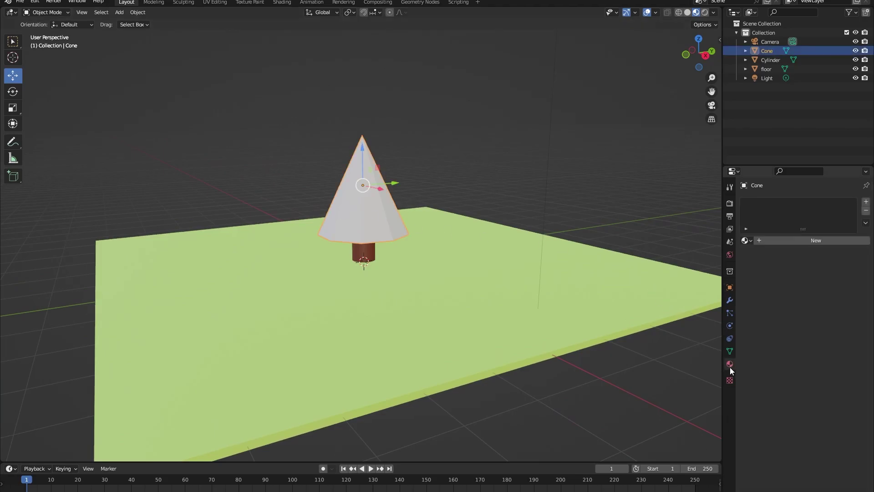
left_click(793, 242)
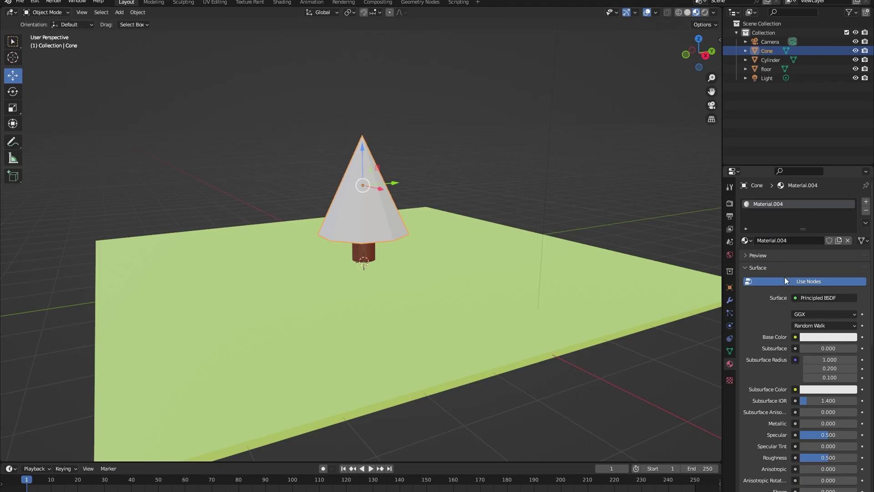
left_click(804, 337)
left_click(781, 227)
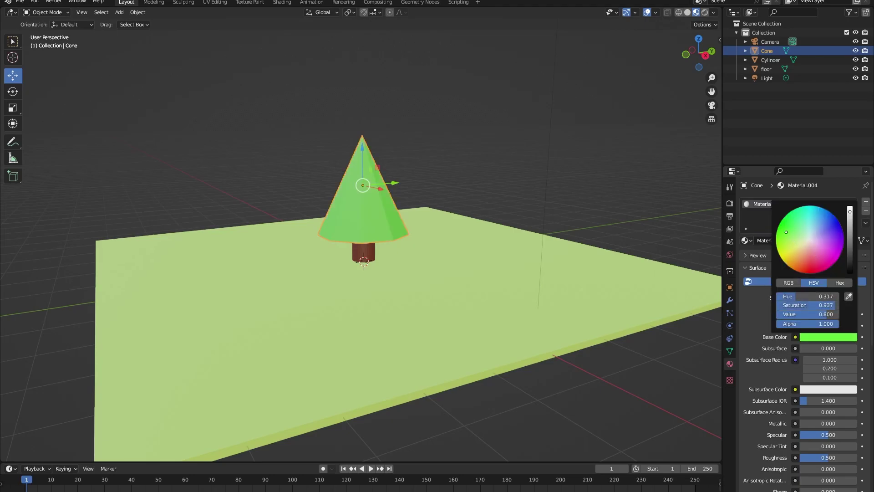
left_click(850, 246)
left_click(524, 171)
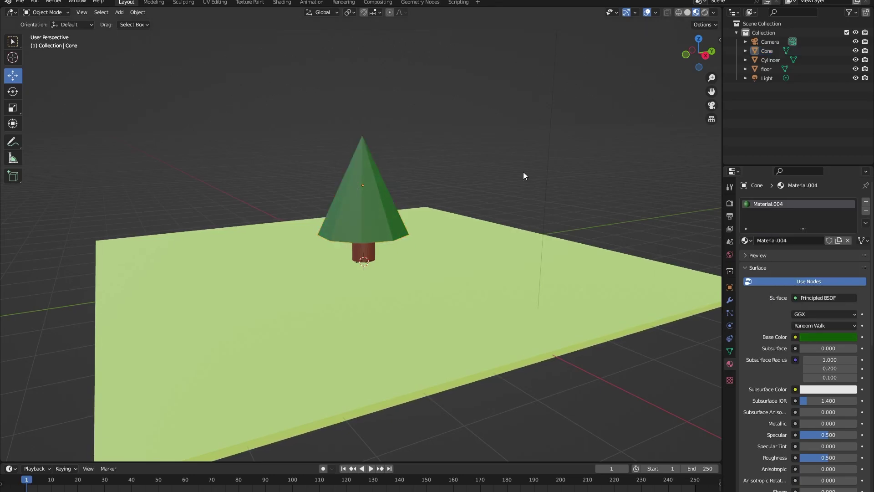
middle_click_drag(523, 171, 322, 255)
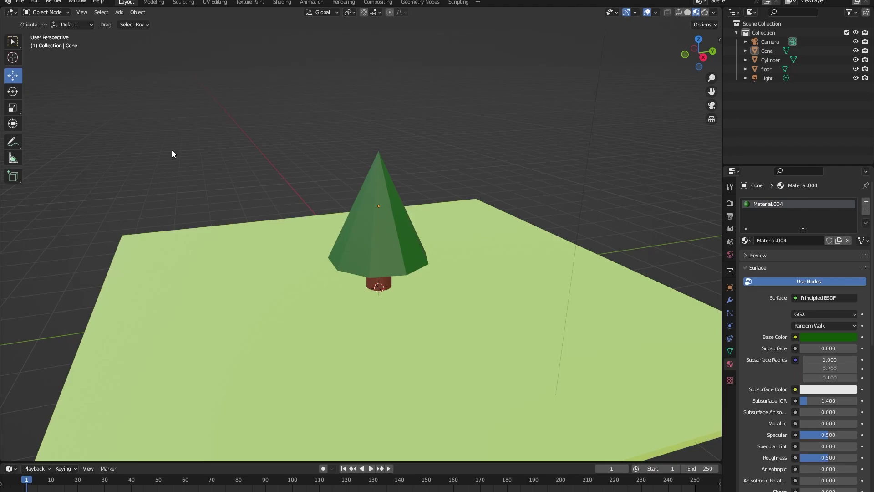
Step: Add a mesh cylinder, move it away from the tree to the open floor, and raise it about 0.435 m along Z
left_click(135, 13)
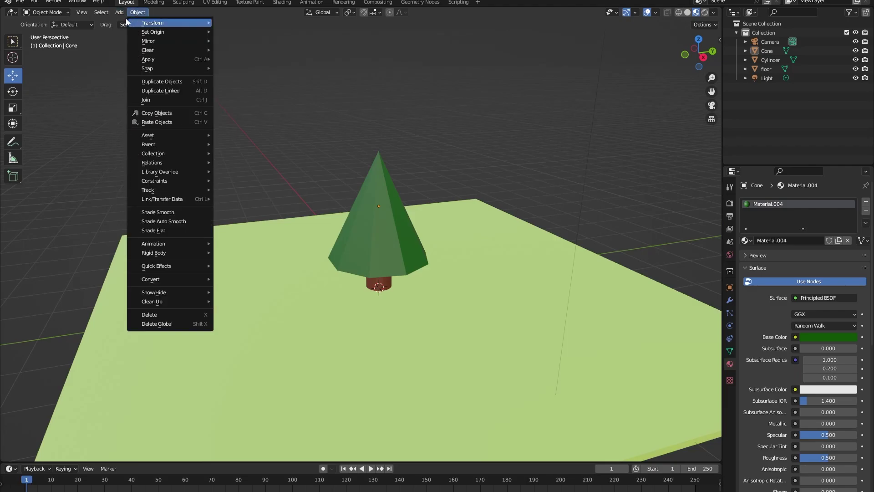
mouse_move(120, 13)
mouse_move(168, 23)
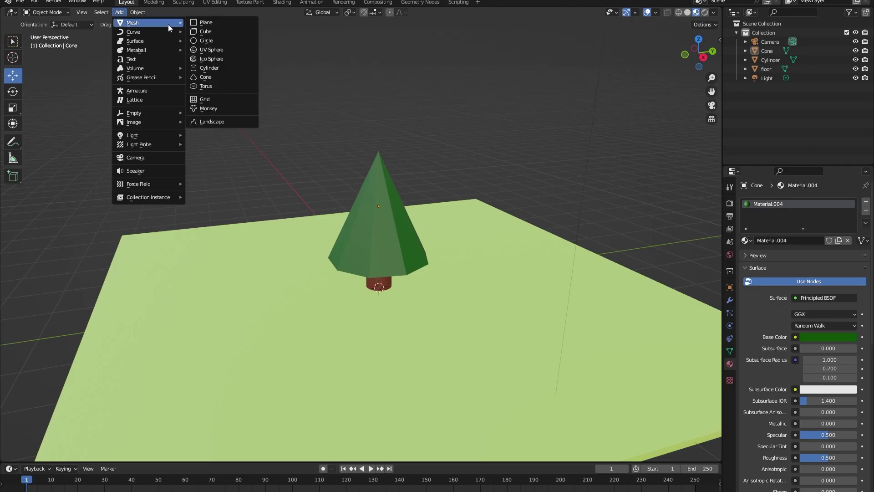
left_click(228, 67)
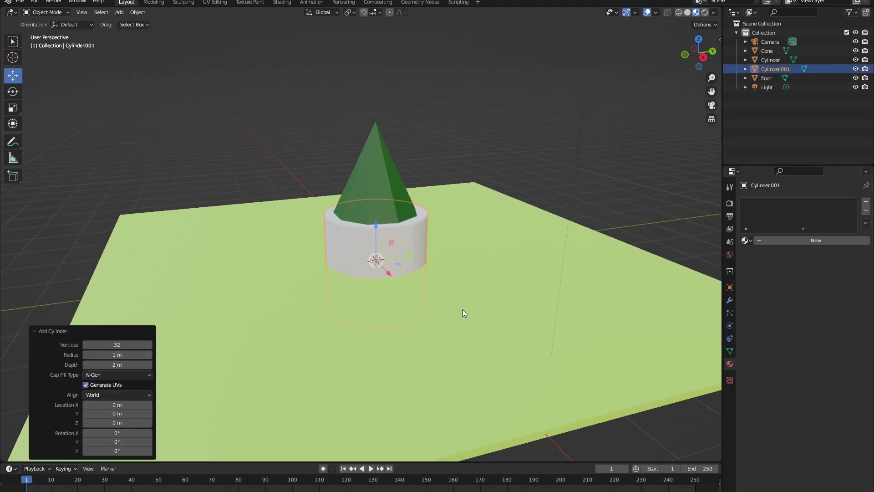
middle_click_drag(463, 309, 425, 266, "shift")
left_click_drag(388, 255, 451, 238)
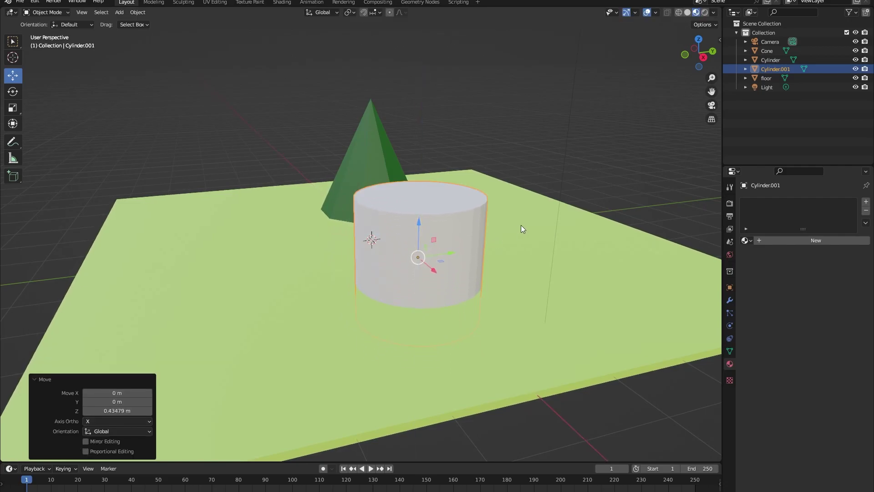
Step: Scale the new cylinder down uniformly to about 0.168 and lower it so it stands partly sunk in the green floor
key("s")
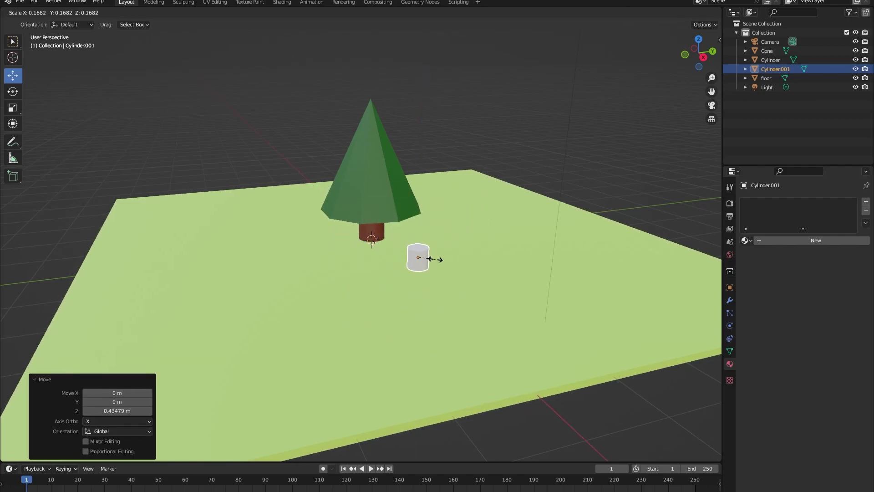
left_click(428, 258)
left_click_drag(420, 229, 430, 251)
scroll(488, 238, "up", 5)
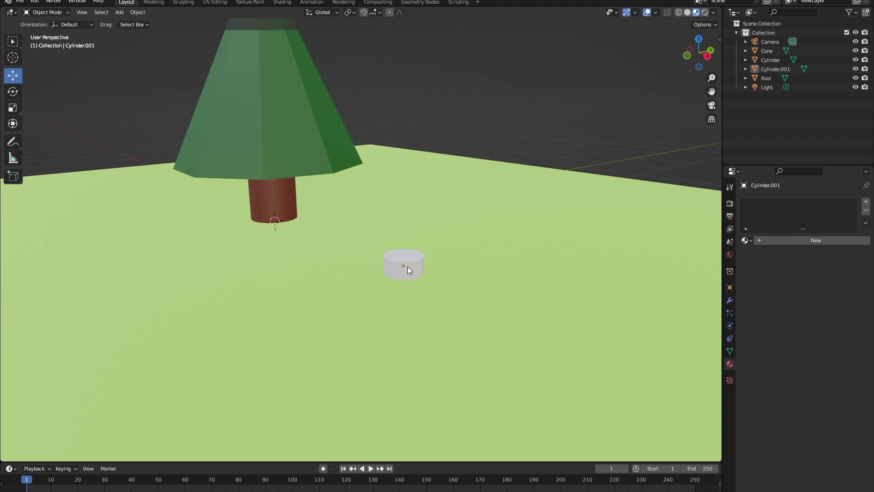
Step: Add a UV sphere, raise it above the floor, and move it about 2.37 m along X over the small cylinder
left_click(120, 12)
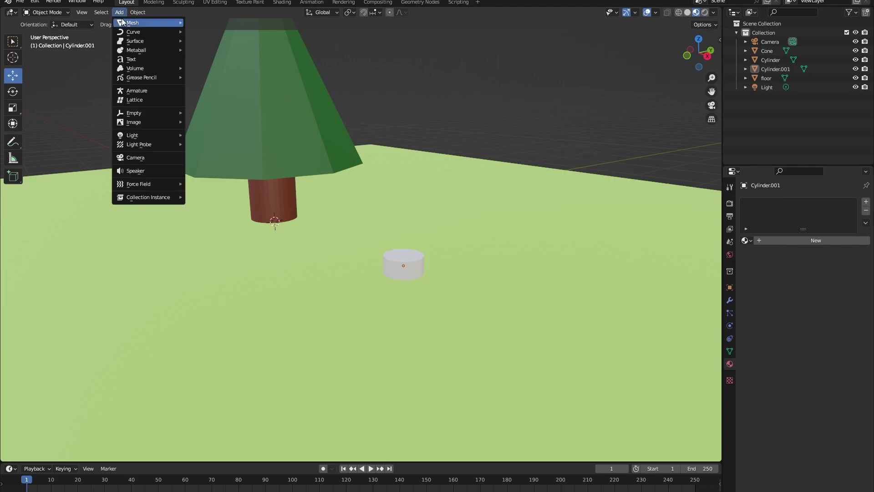
mouse_move(122, 22)
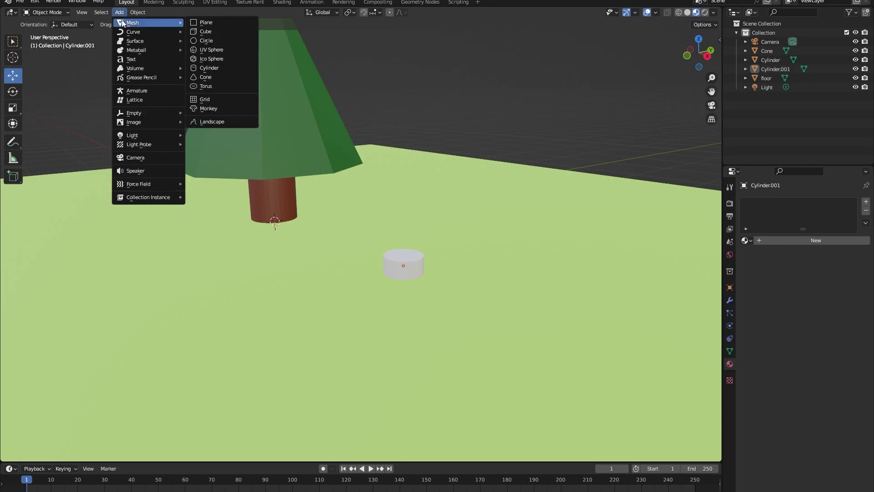
left_click(221, 50)
scroll(292, 210, "down", 3)
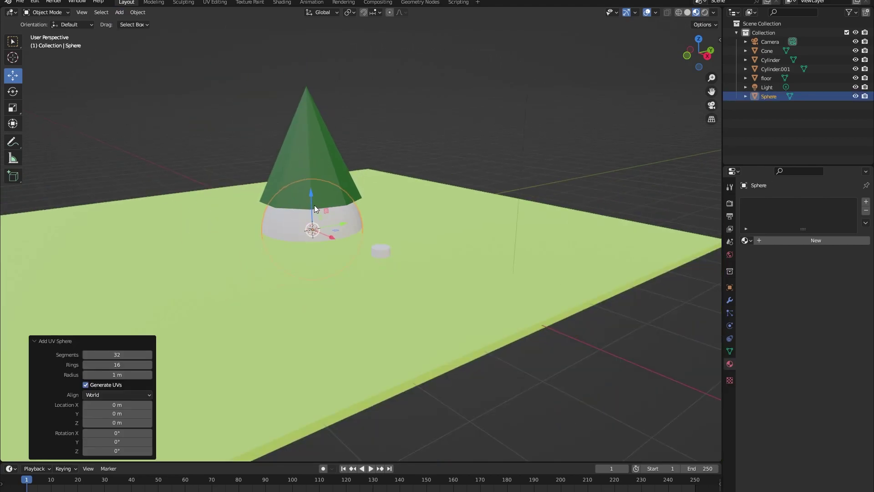
left_click_drag(314, 205, 413, 195)
scroll(329, 158, "up", 3)
middle_click_drag(443, 208, 438, 256)
scroll(413, 237, "up", 4)
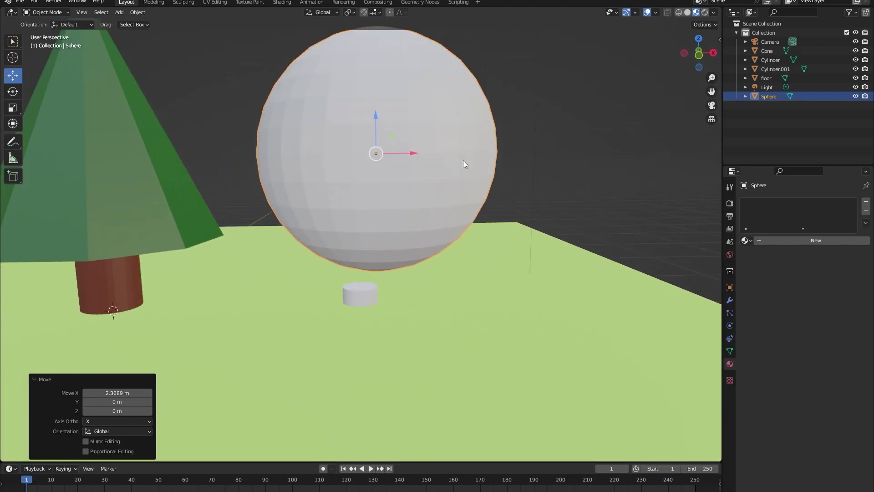
Step: Switch the sphere to Edit Mode to view its mesh and return to Object Mode
middle_click_drag(521, 126, 408, 187)
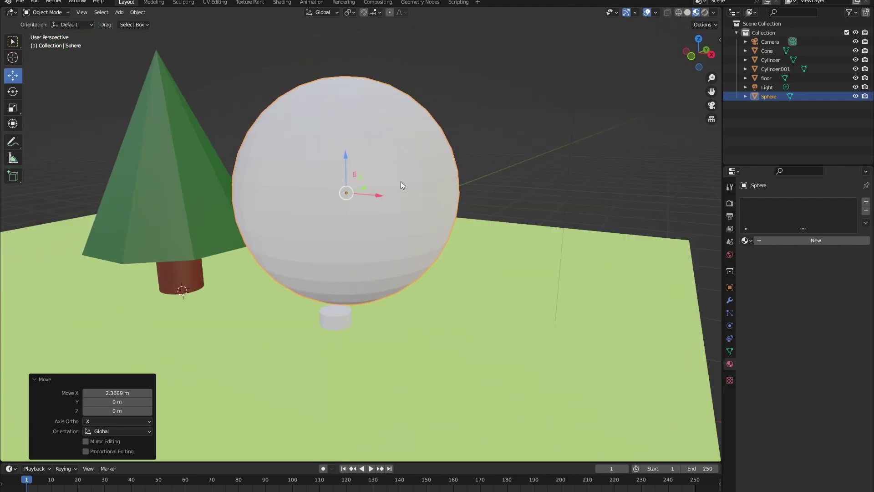
scroll(400, 182, "down", 4)
middle_click_drag(451, 143, 323, 149)
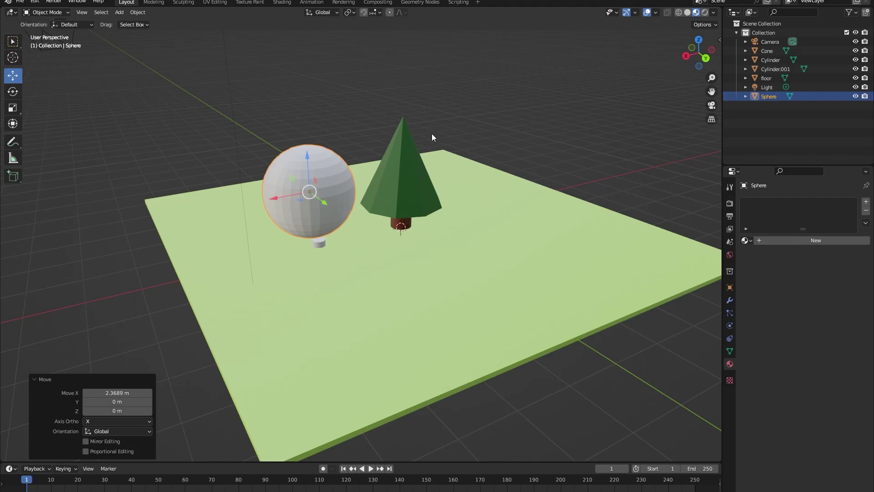
middle_click_drag(432, 135, 483, 82)
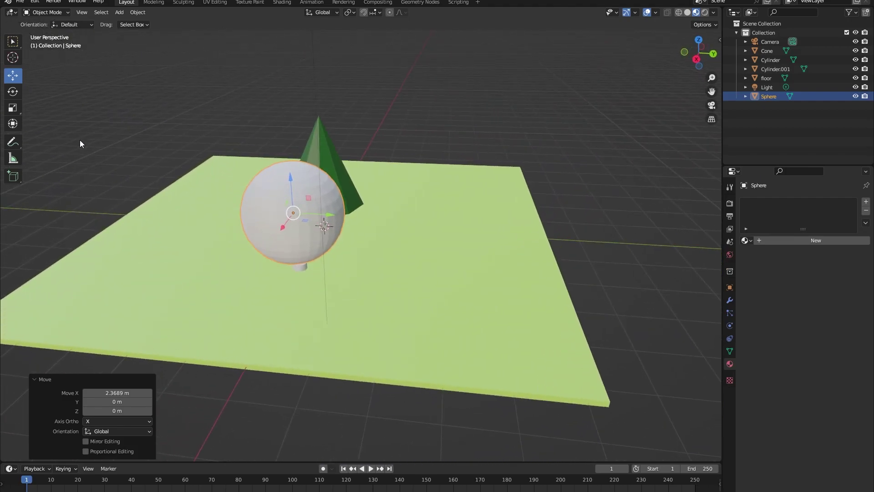
left_click(65, 15)
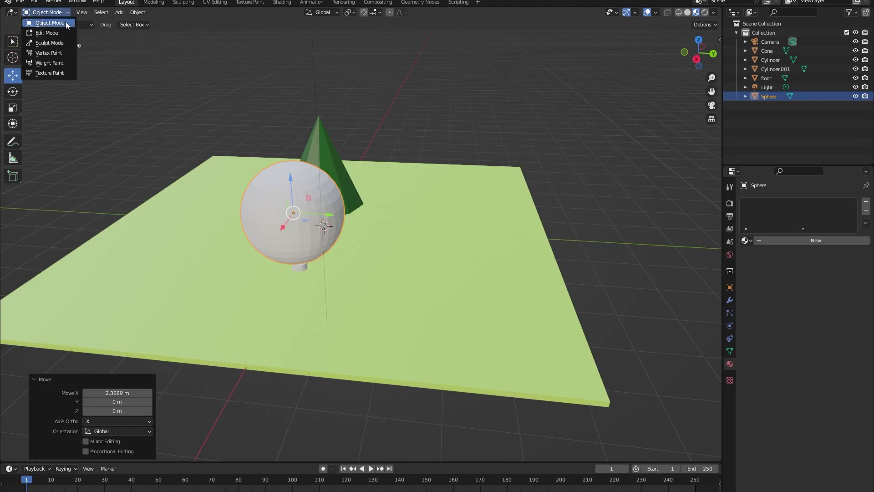
left_click(67, 33)
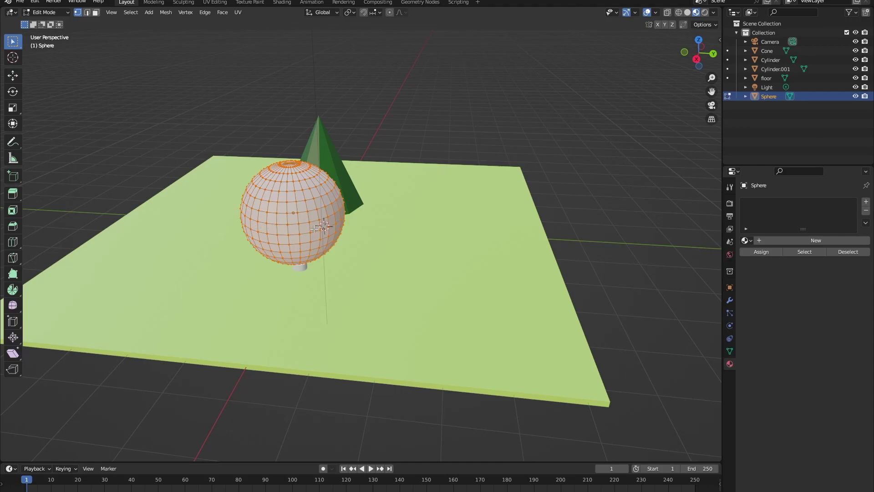
middle_click_drag(342, 219, 257, 212)
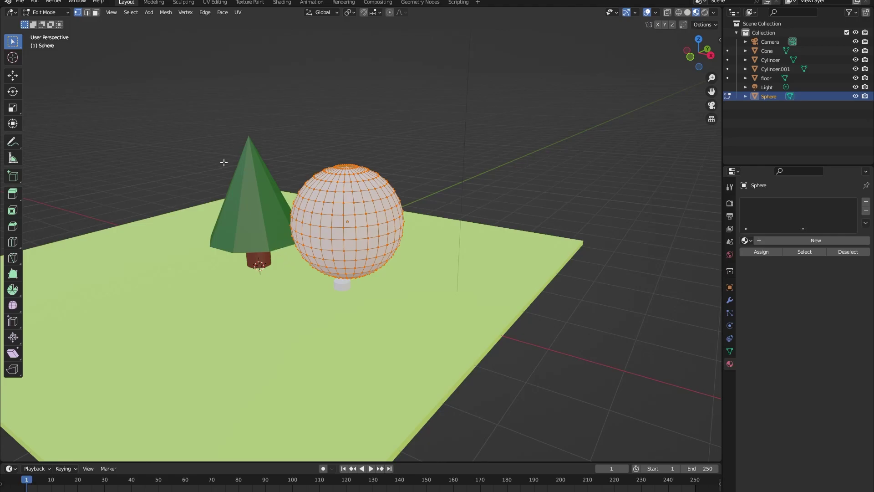
left_click(62, 12)
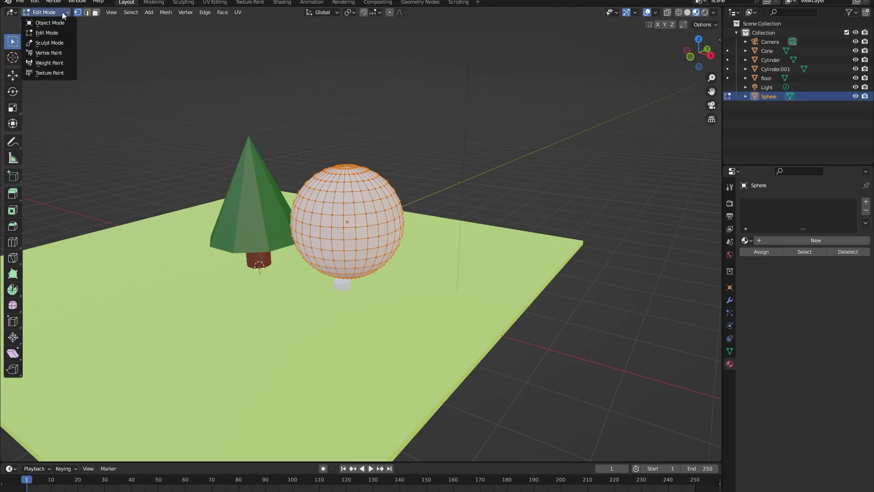
left_click(62, 21)
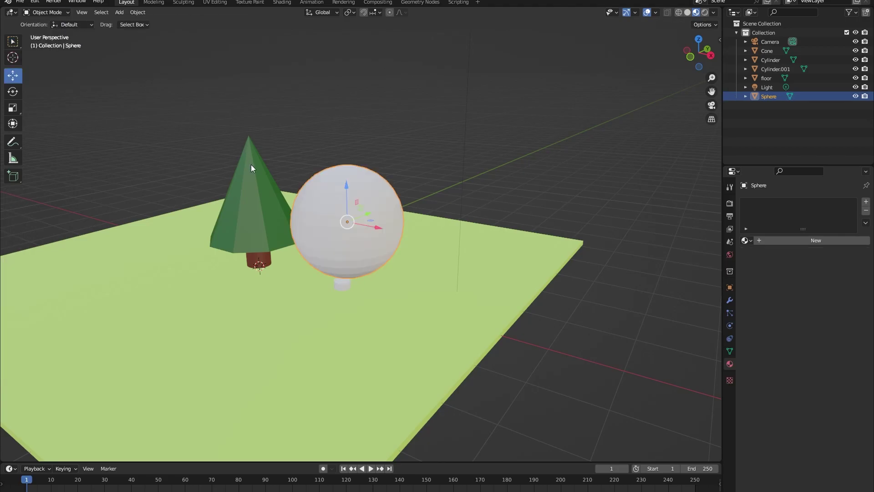
Step: Select the tree's cone, view its mesh in Edit Mode, and return to Object Mode
left_click(251, 164)
left_click(67, 12)
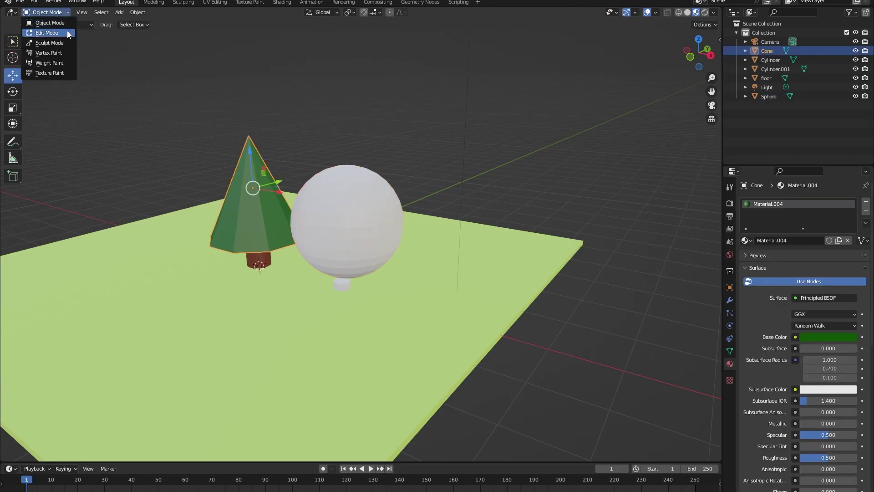
left_click(67, 31)
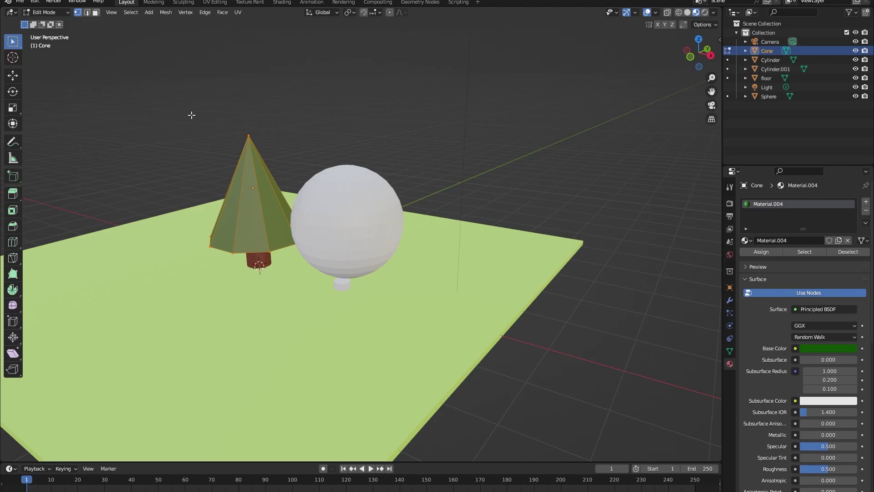
left_click(48, 12)
left_click(48, 21)
Step: Select the sphere and switch it to Edit Mode for vertex editing
left_click(360, 191)
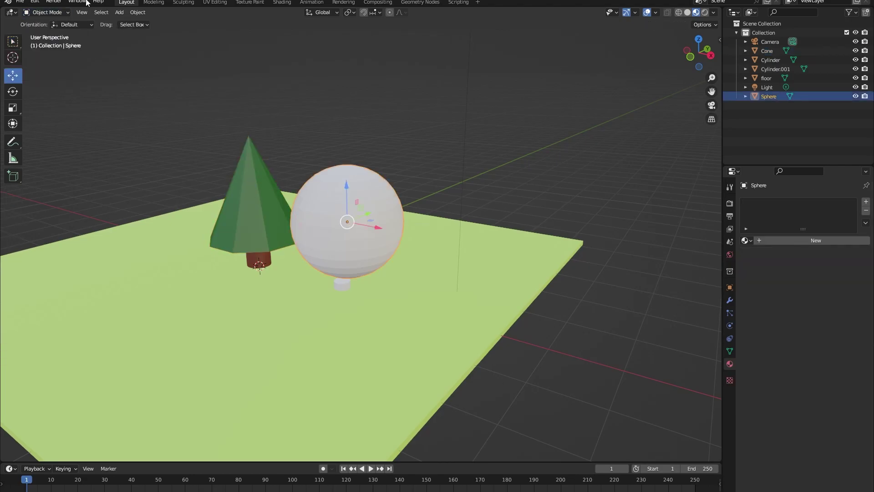
left_click(60, 12)
left_click(58, 32)
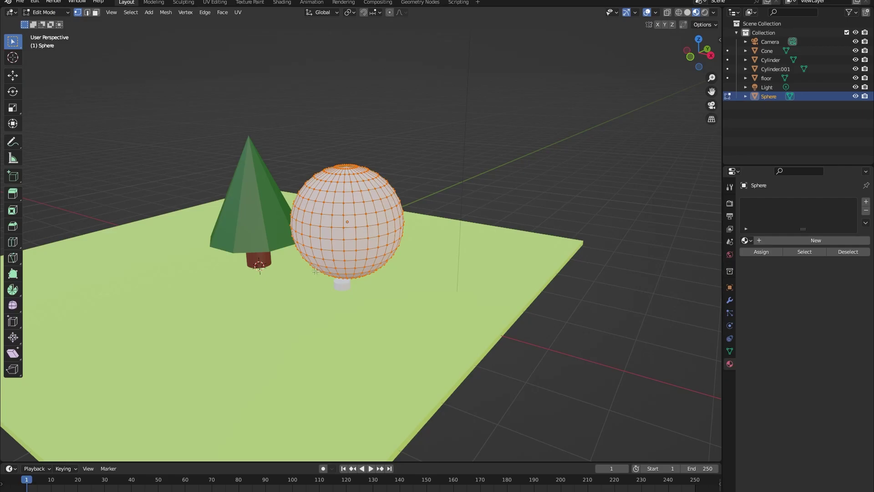
Step: Select all vertices of the sphere's lower half from every side and delete them
middle_click_drag(445, 155, 484, 138)
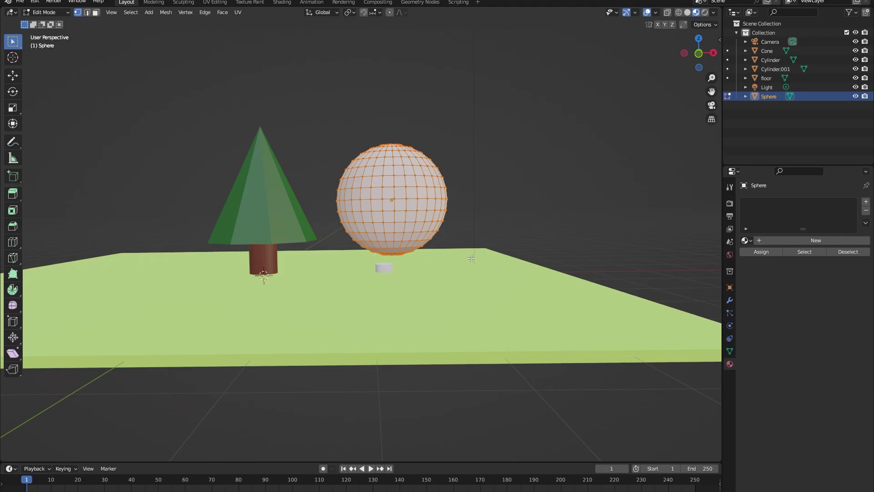
scroll(472, 258, "up", 1)
left_click_drag(261, 216, 534, 268)
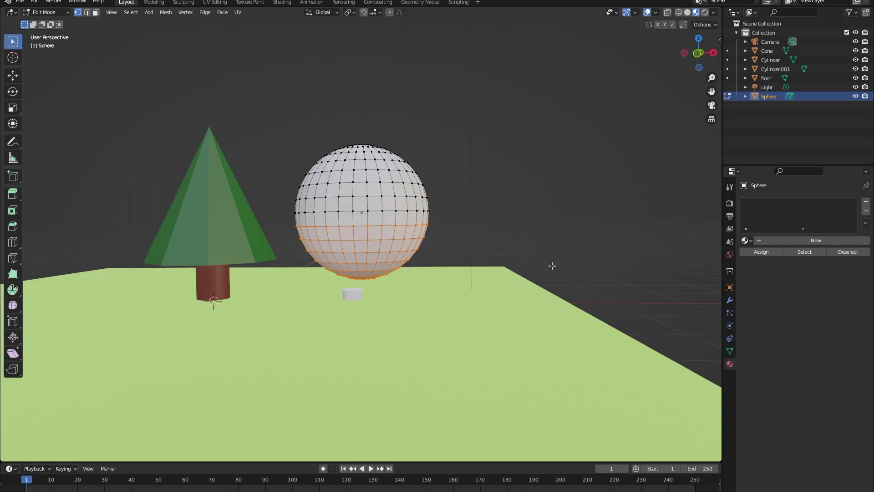
middle_click_drag(624, 240, 549, 253)
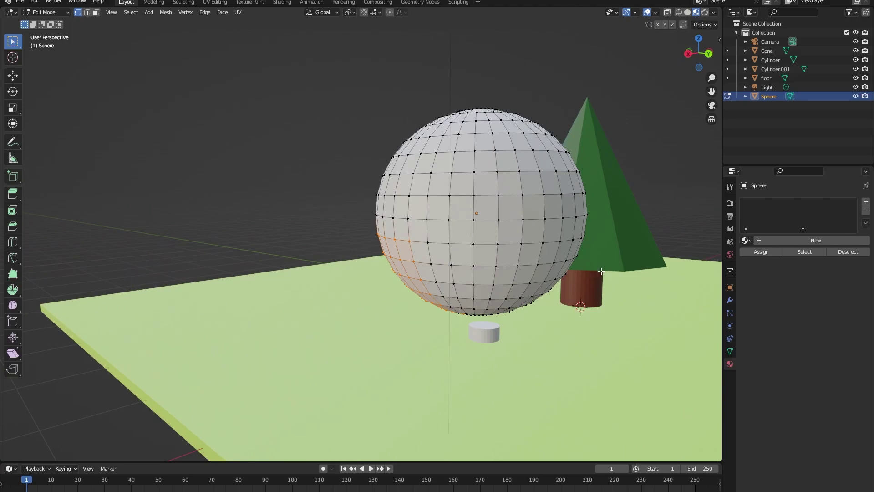
middle_click_drag(603, 272, 482, 266)
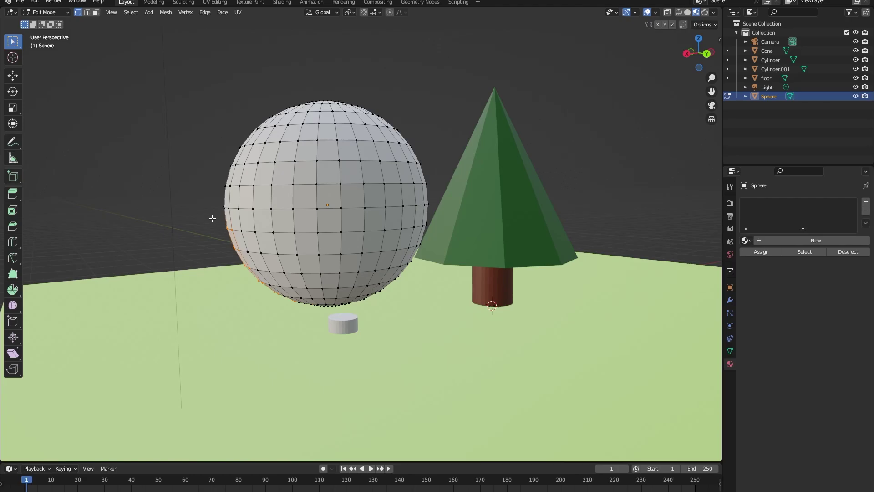
left_click_drag(191, 215, 606, 312)
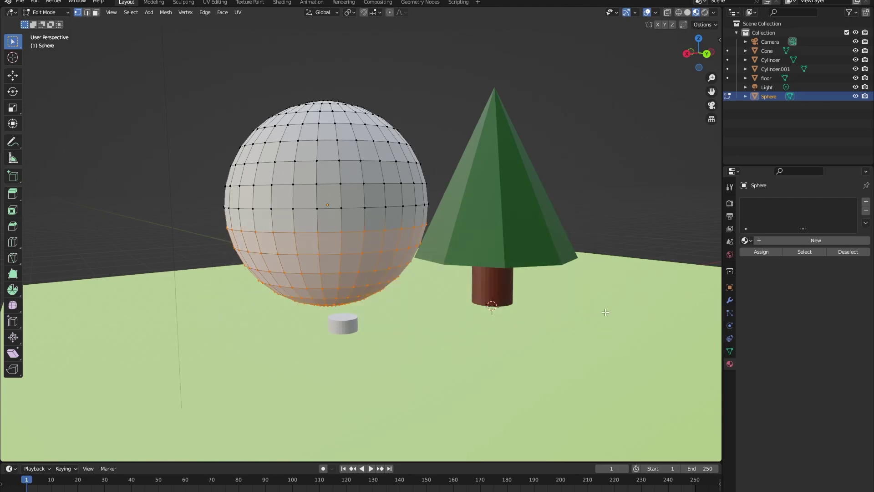
middle_click_drag(605, 312, 273, 236)
left_click_drag(213, 216, 378, 316)
middle_click_drag(378, 316, 454, 319)
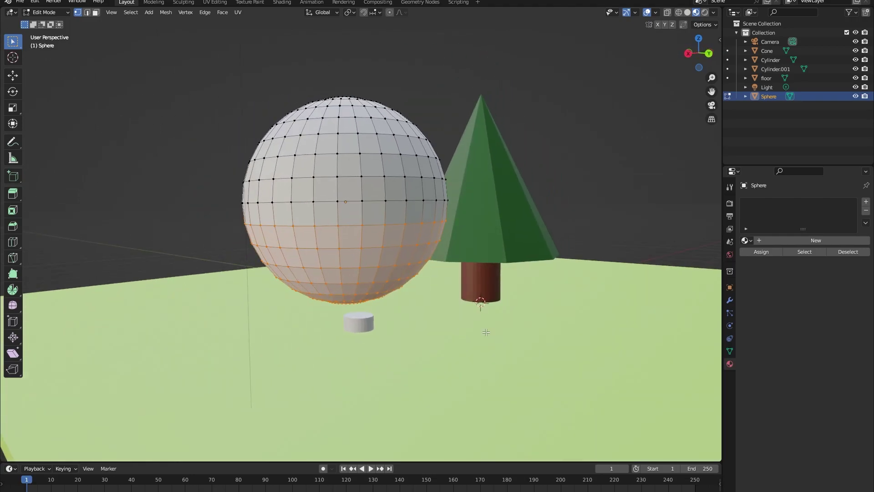
middle_click_drag(452, 231, 528, 263)
scroll(412, 251, "down", 2)
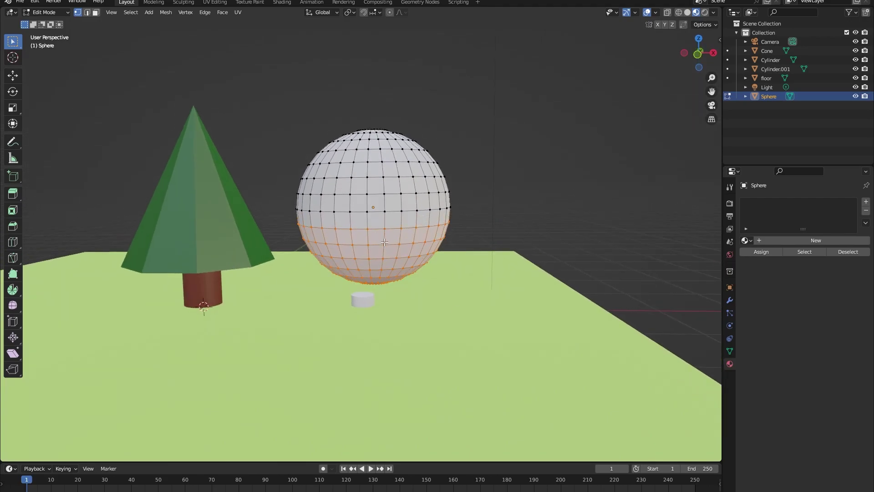
key("x")
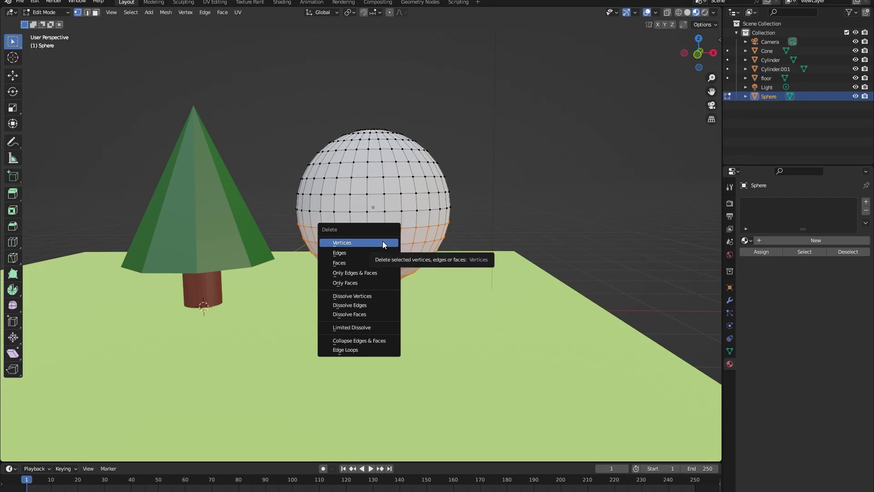
left_click(382, 243)
Step: Select the vertices all around the half-sphere's open bottom rim and fill the opening with a face
middle_click_drag(554, 203, 552, 168)
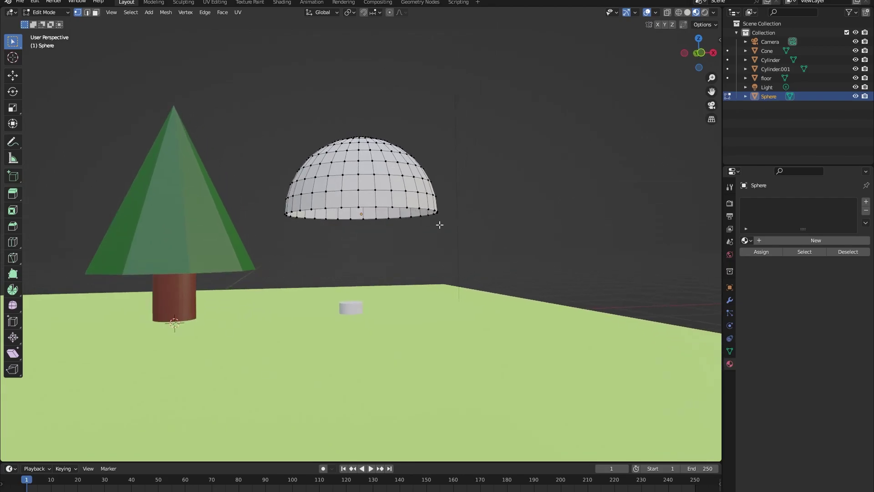
scroll(429, 239, "up", 3)
middle_click_drag(429, 238, 453, 246)
left_click_drag(205, 176, 571, 220)
middle_click_drag(638, 230, 492, 228)
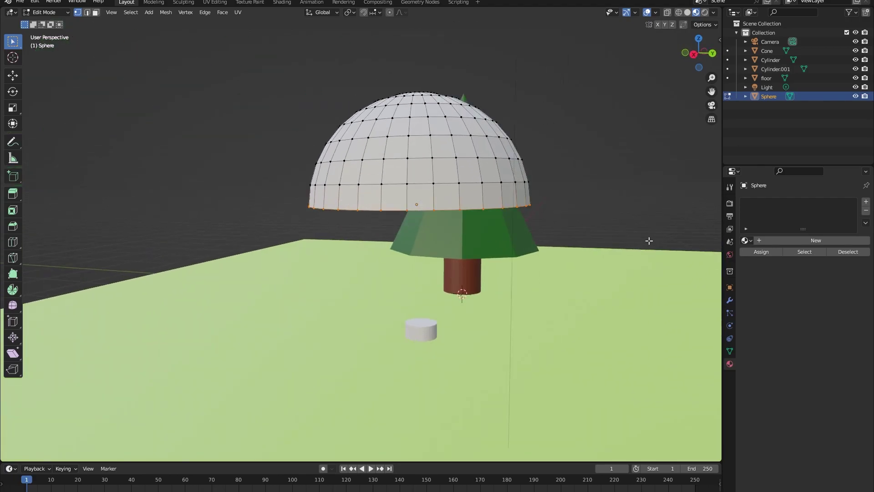
middle_click_drag(650, 242, 519, 242)
middle_click_drag(601, 250, 526, 253)
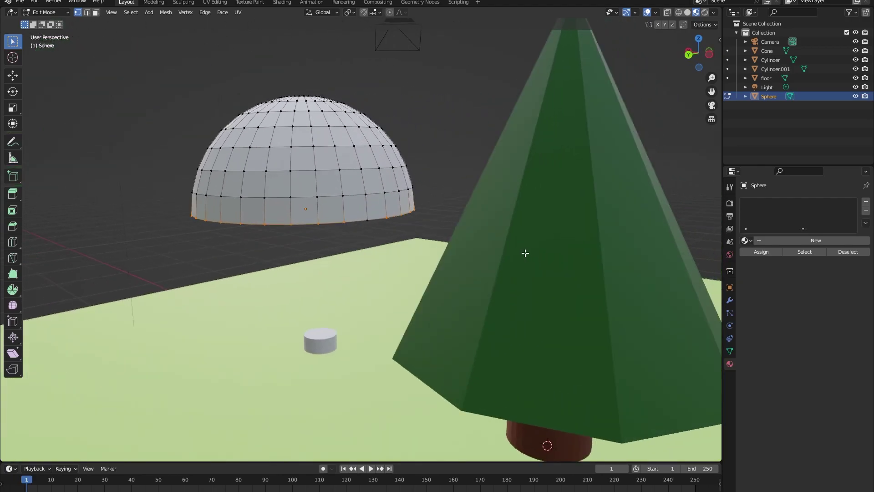
middle_click_drag(380, 220, 590, 239)
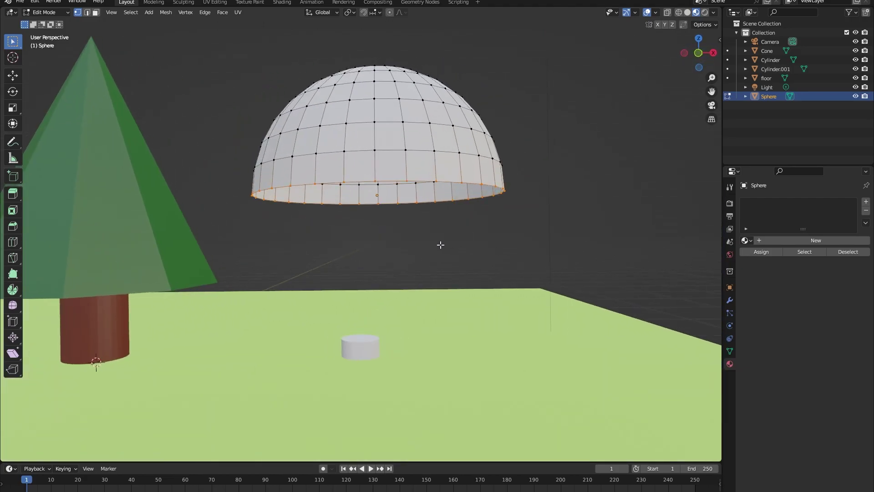
key("f")
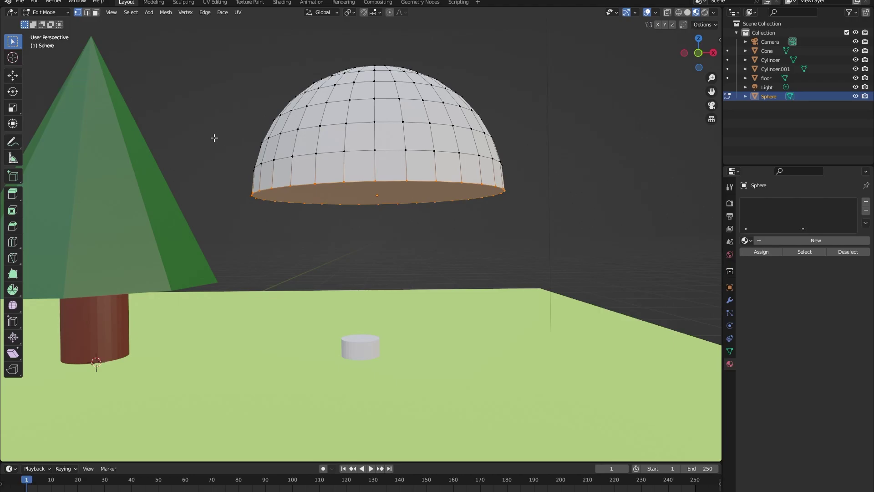
Step: Return the half-sphere to Object Mode and lower it about 0.81 m along Z
left_click(53, 13)
left_click(43, 26)
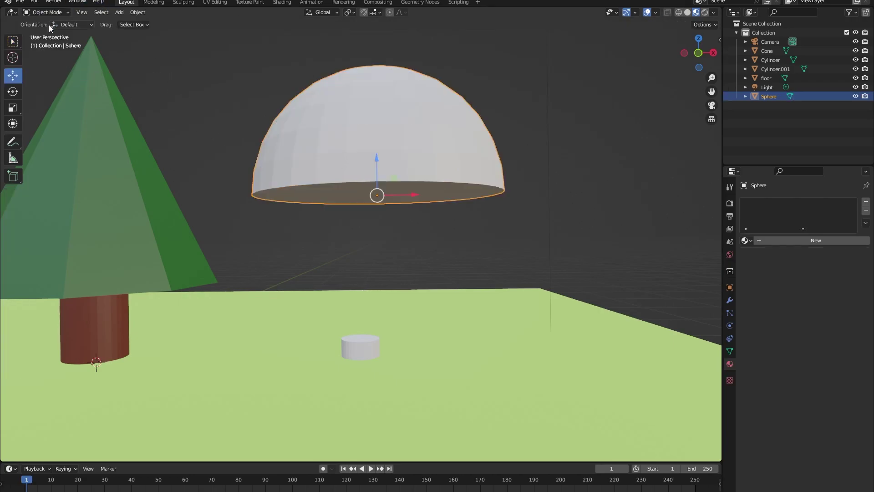
left_click_drag(378, 160, 384, 262)
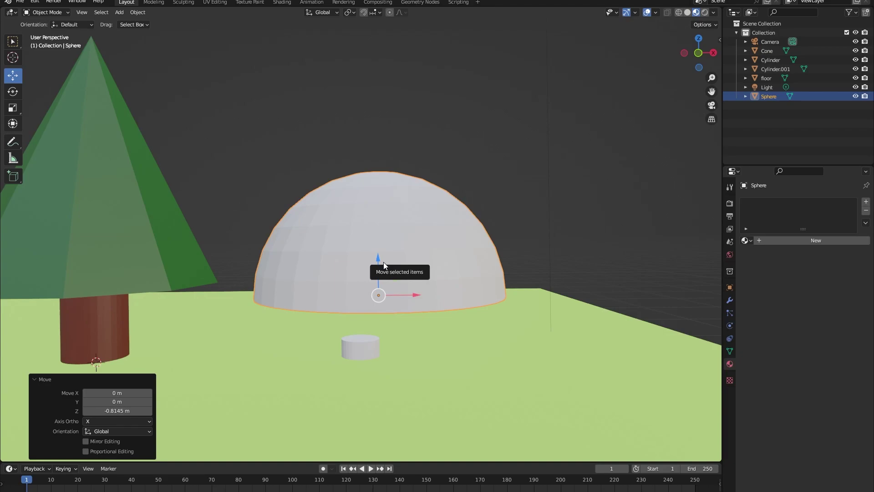
Step: Scale the half-sphere uniformly down to 0.125
middle_click_drag(515, 256, 623, 233)
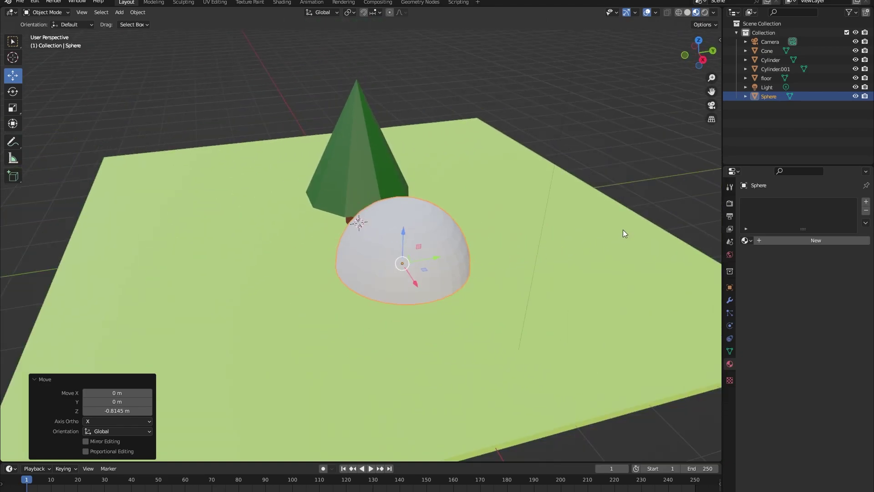
key("s")
left_click(436, 266)
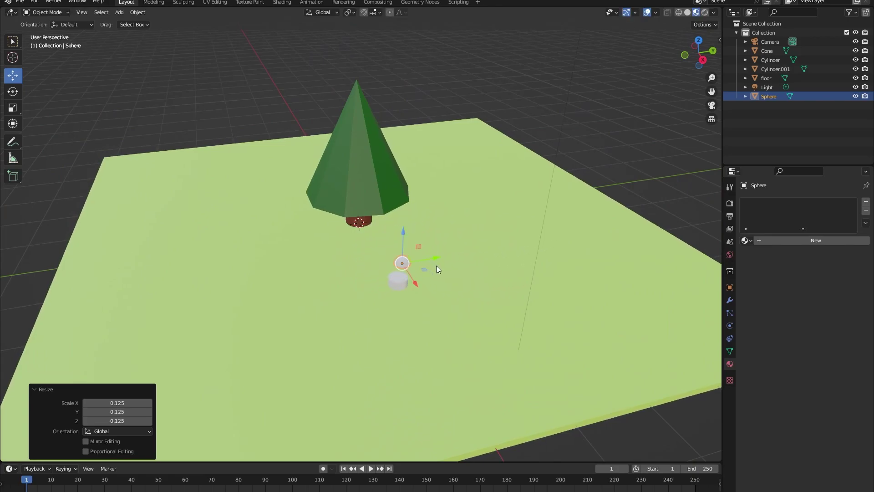
Step: Shift the half-sphere about -0.14 m along X and lower it to just above the small cylinder
middle_click_drag(436, 266, 543, 279)
scroll(478, 264, "up", 3)
left_click_drag(410, 237, 393, 236)
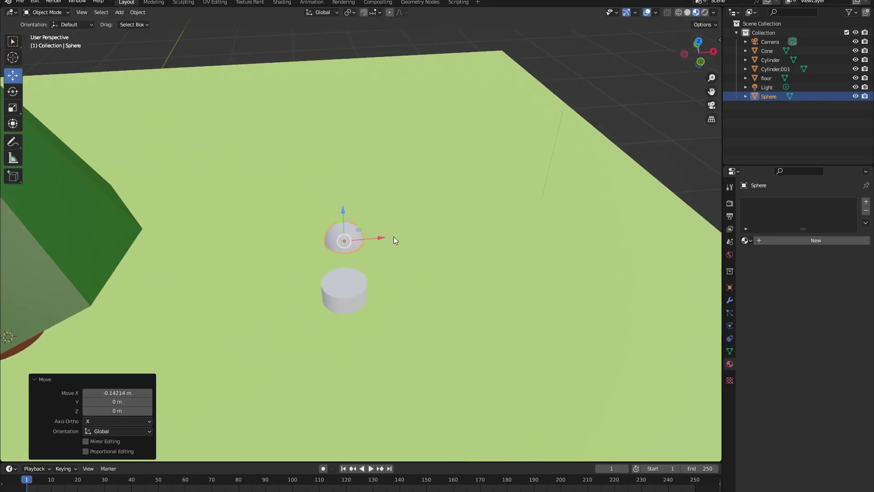
middle_click_drag(393, 236, 411, 245)
scroll(430, 227, "up", 3)
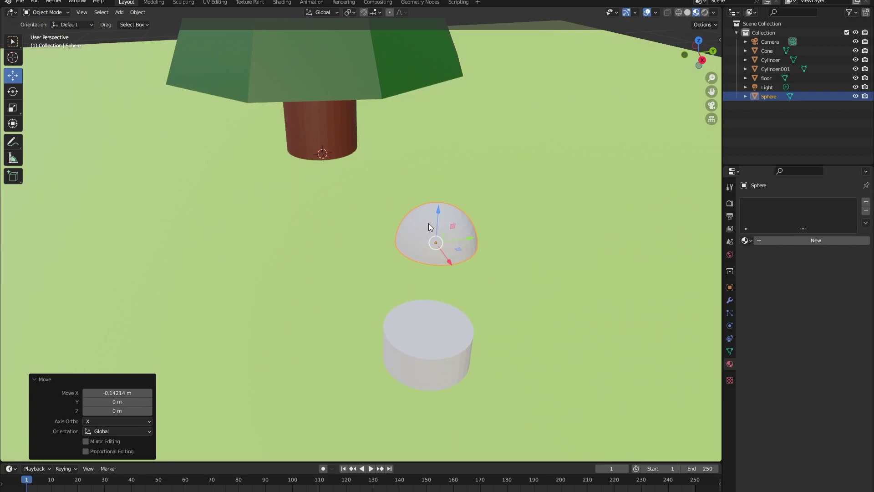
left_click_drag(436, 219, 440, 296)
Step: Scale the small cylinder down to about 0.6, then stretch it 1.64 along Z
left_click(441, 337)
key("s")
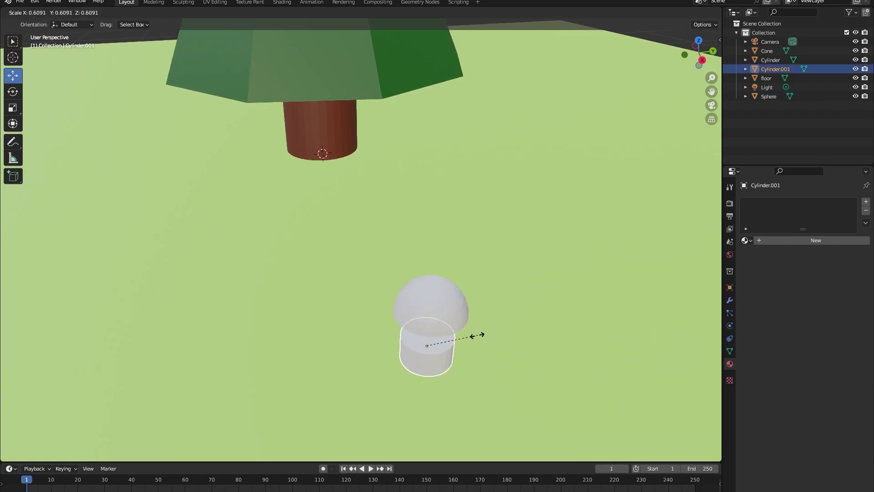
left_click(469, 338)
key("s")
key("z")
left_click(484, 338)
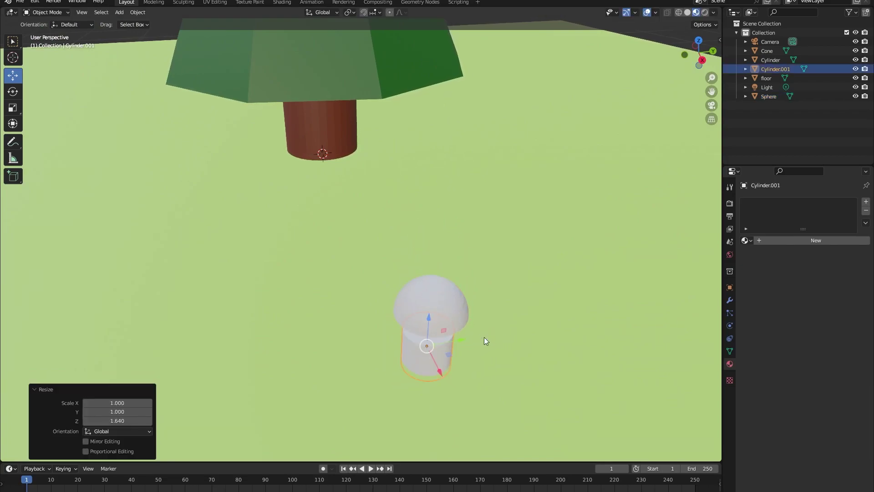
Step: Move the half-sphere in the top view so that it sits centred over the cylinder
middle_click_drag(484, 341, 495, 126)
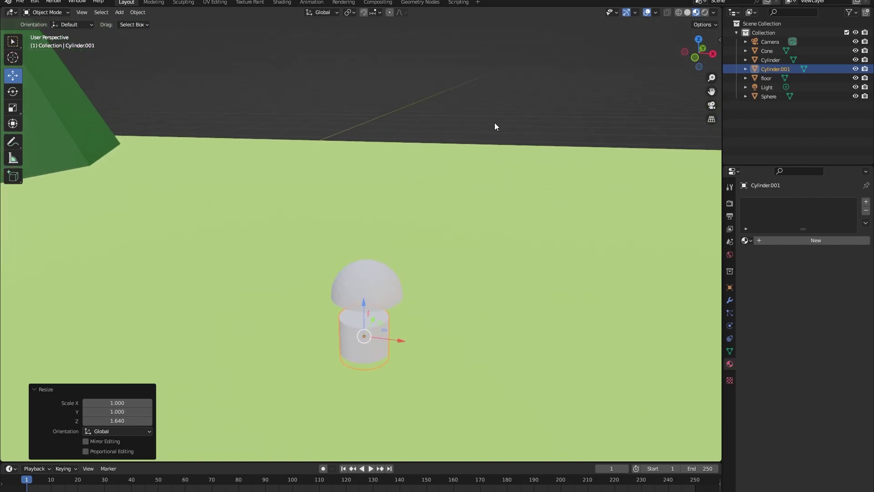
left_click(495, 126)
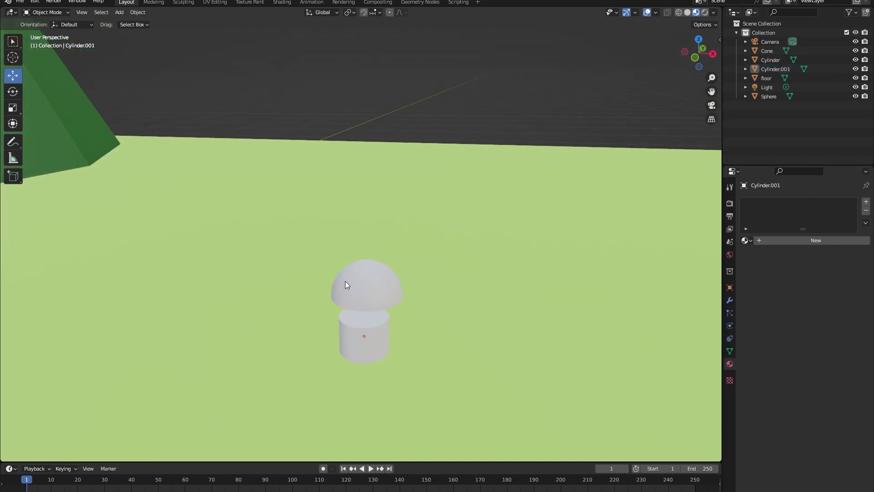
left_click(362, 287)
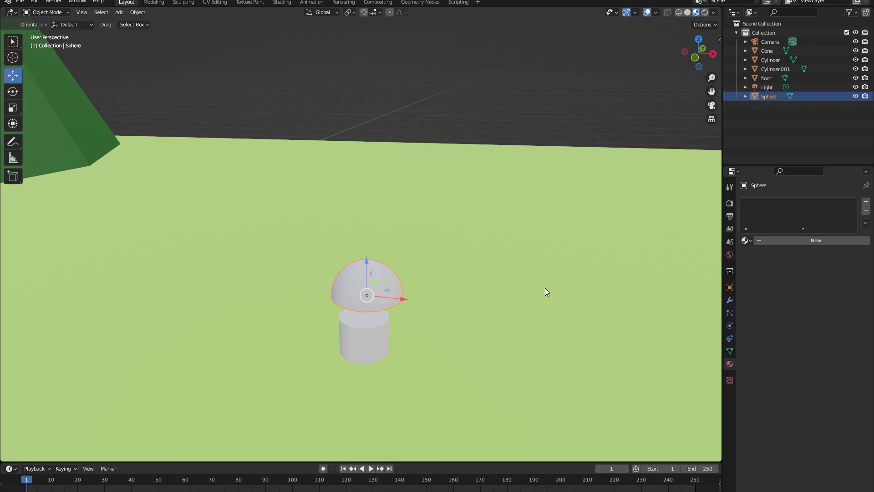
left_click(698, 39)
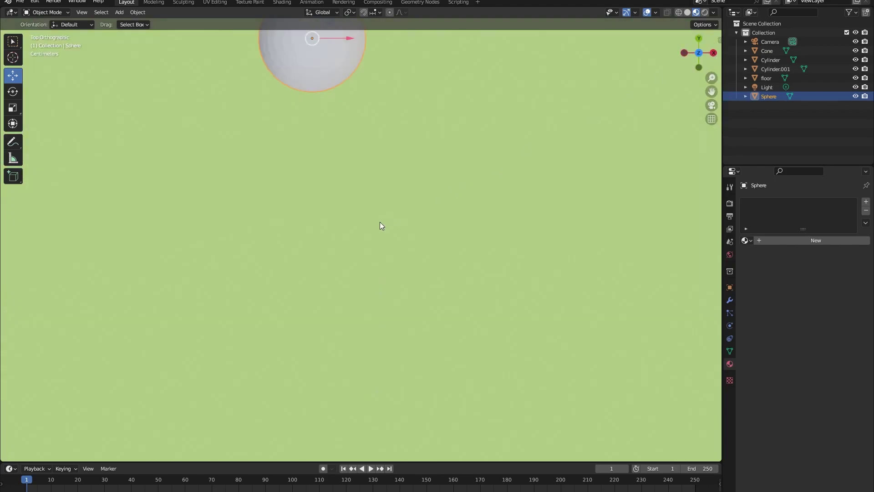
scroll(379, 222, "down", 8)
scroll(371, 228, "up", 2)
middle_click_drag(388, 161, 383, 224, "shift")
left_click_drag(383, 223, 387, 299)
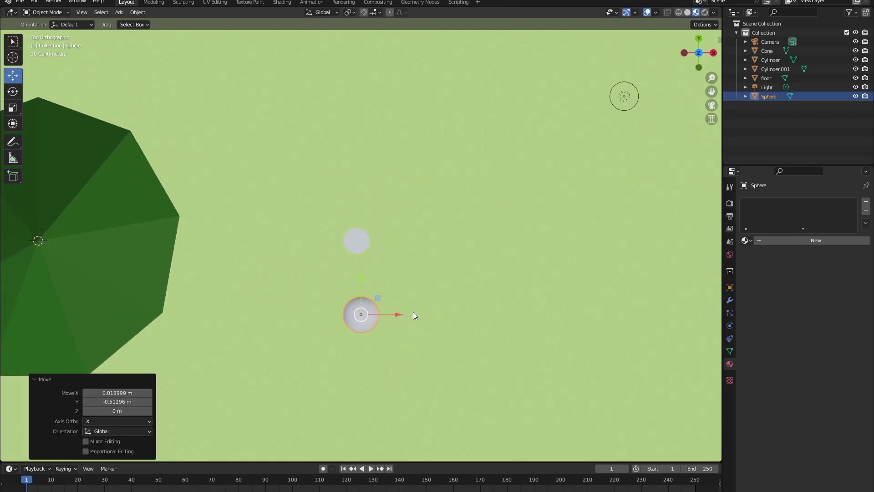
scroll(414, 311, "up", 3)
left_click_drag(362, 363, 356, 248)
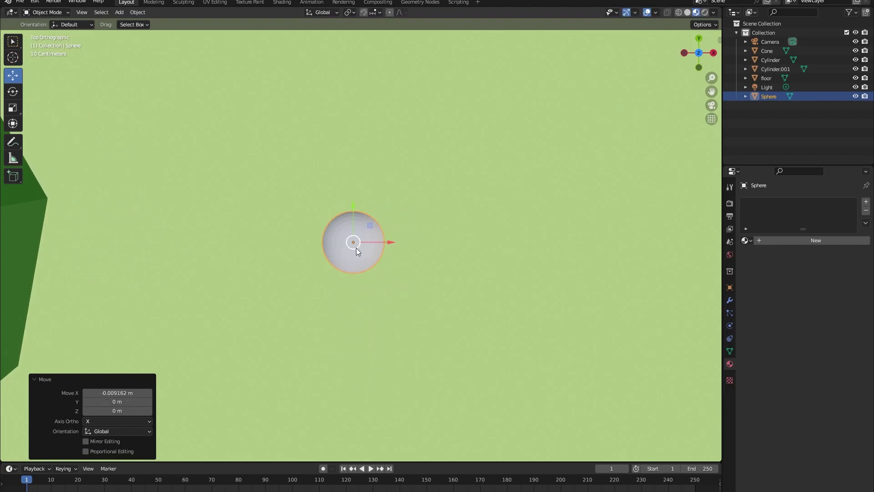
middle_click_drag(427, 240, 464, 242, "shift")
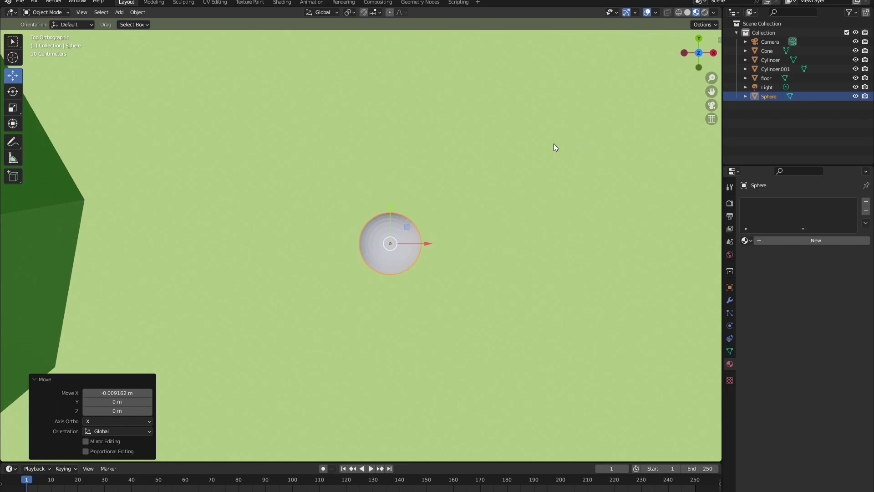
Step: Fine-tune the half-sphere's centring over the cylinder in wireframe view by moving it about 0.005 m along Y
left_click(681, 13)
scroll(508, 277, "up", 5)
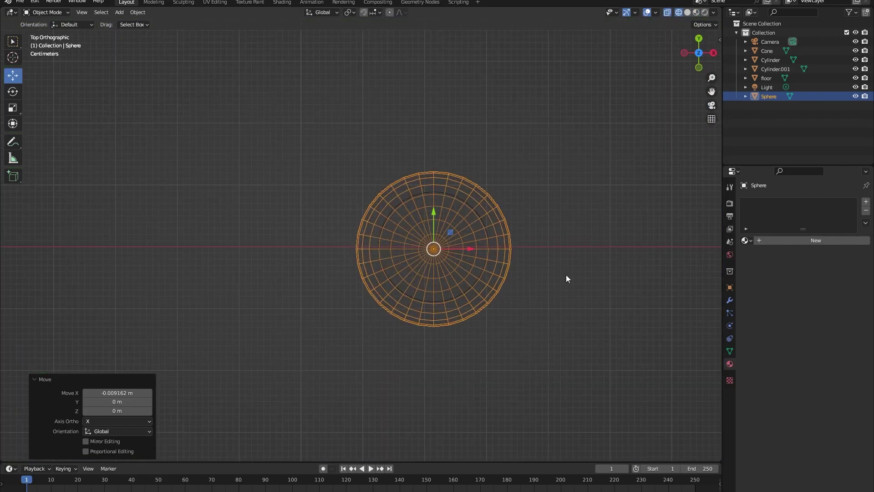
left_click(522, 219)
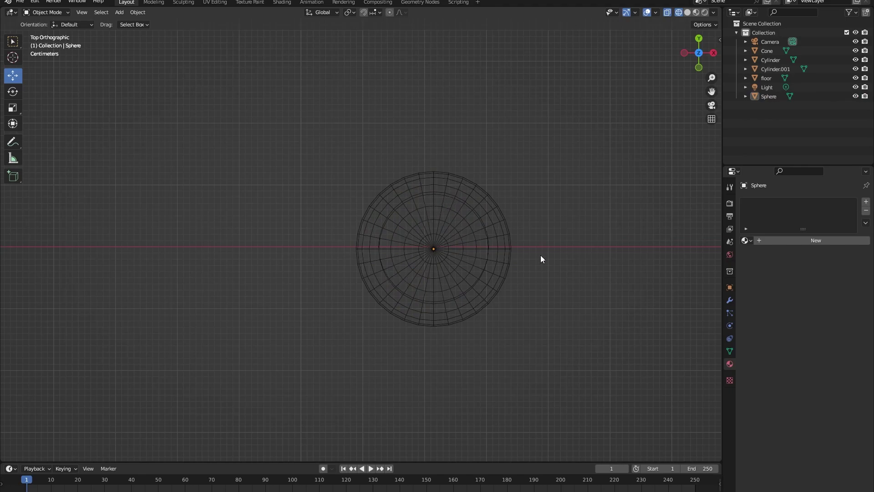
left_click(409, 301)
left_click_drag(410, 302, 426, 247)
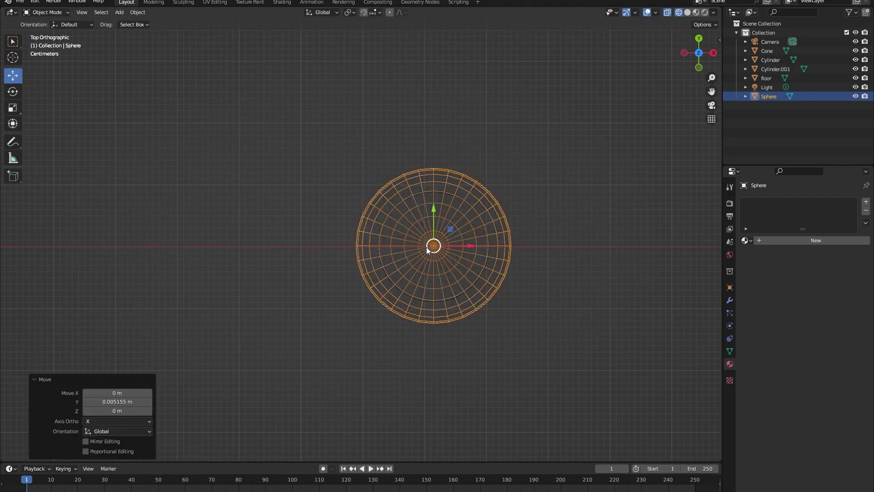
left_click(591, 313)
Step: Lower the half-sphere about 0.1 m along Z so it overlaps the top of the cylinder
middle_click_drag(592, 312, 455, 223)
left_click(454, 223)
left_click_drag(412, 239, 412, 289)
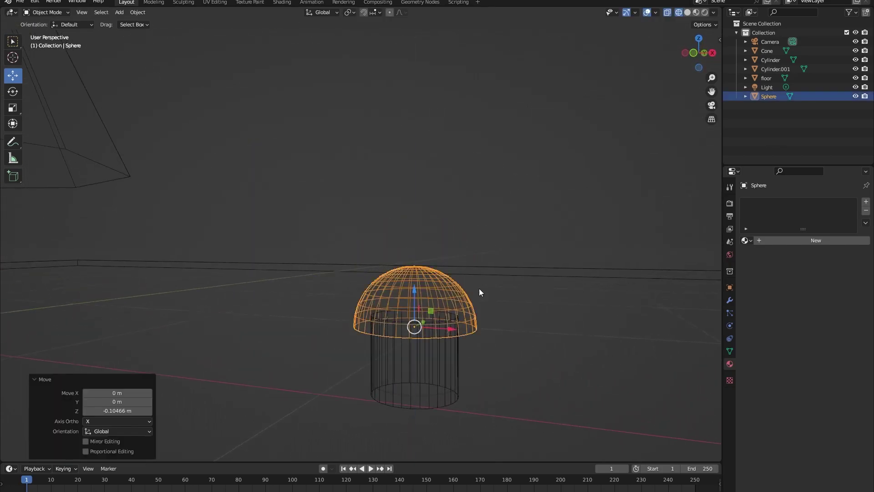
left_click(521, 296)
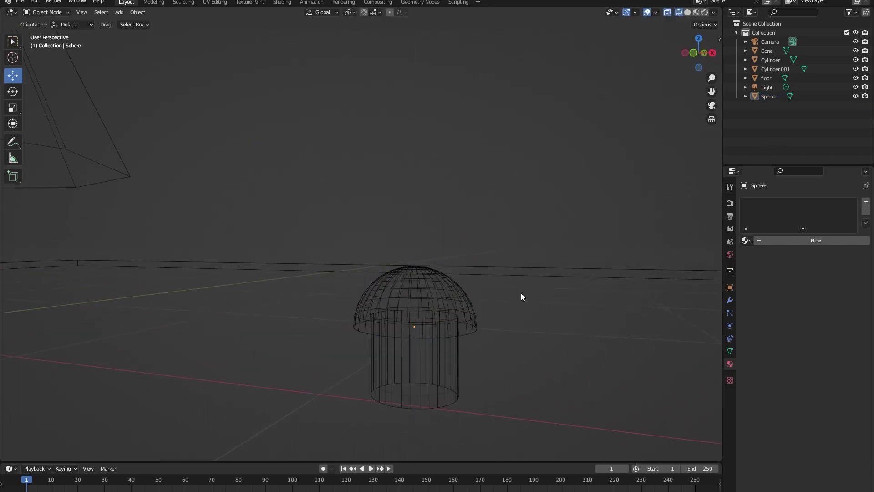
Step: Switch to Material Preview shading, scale the mushroom's stem down to about 0.68, and stretch it along Z
left_click(697, 12)
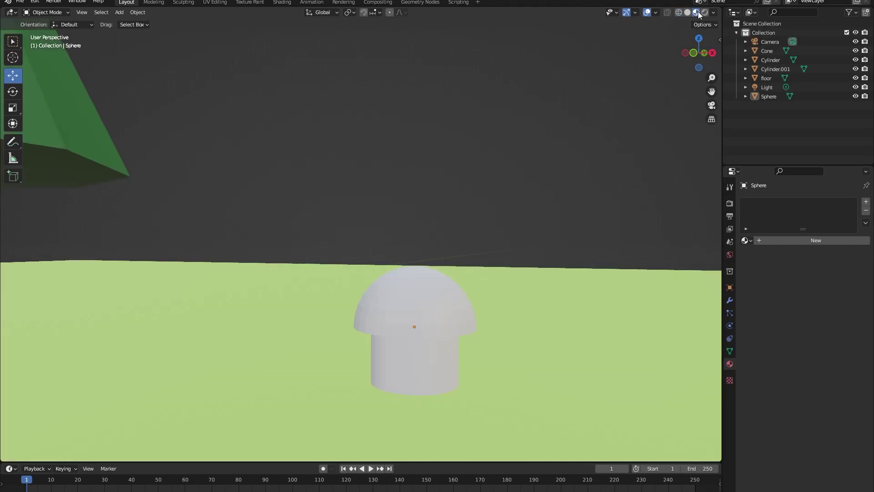
left_click(451, 384)
key("s")
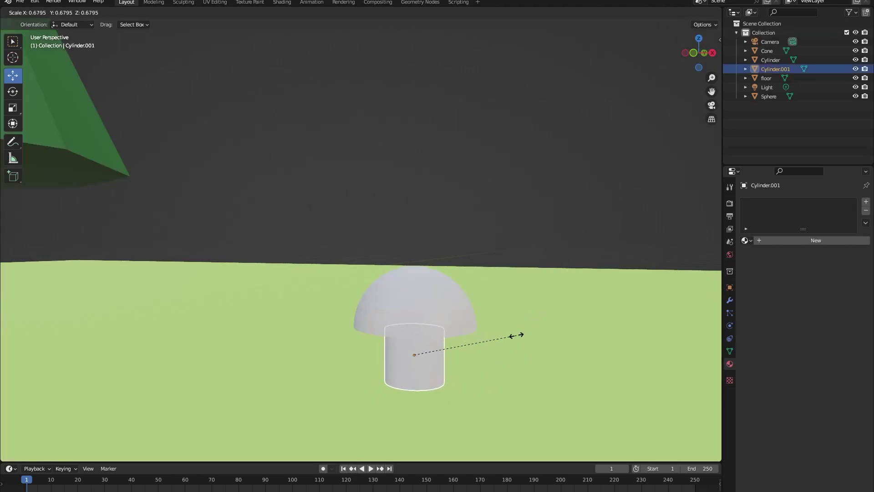
left_click(524, 334)
key("s")
key("z")
left_click(537, 331)
left_click(488, 240)
Step: Give the mushroom cap a new material with a red base color, saturation about 0.973
middle_click_drag(487, 240, 406, 109)
middle_click_drag(485, 297, 460, 312)
scroll(461, 312, "up", 4)
middle_click_drag(471, 273, 508, 215)
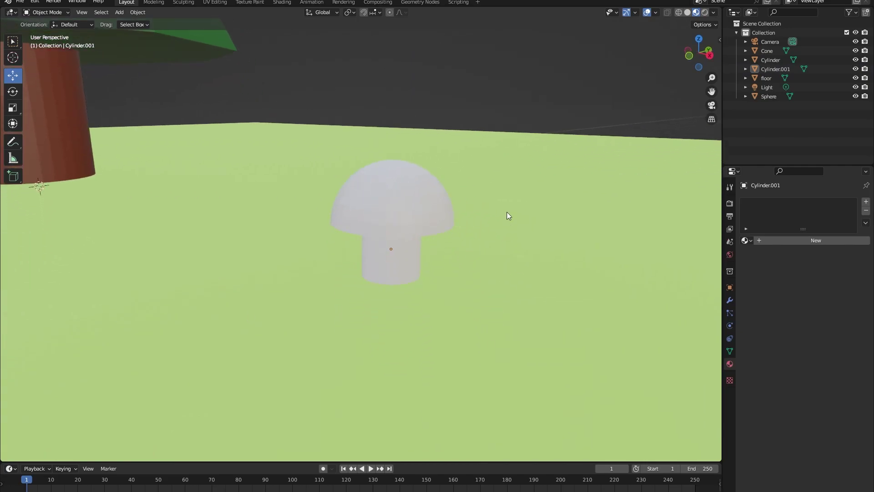
left_click(377, 213)
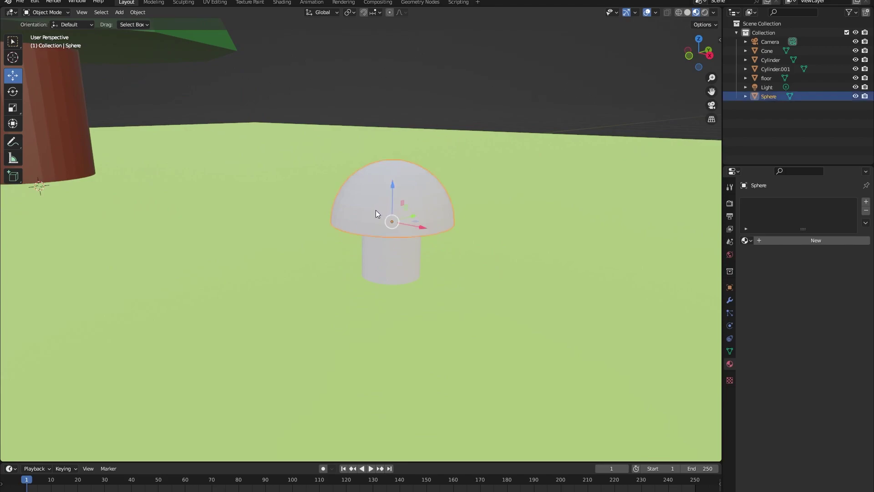
left_click(818, 240)
left_click(810, 337)
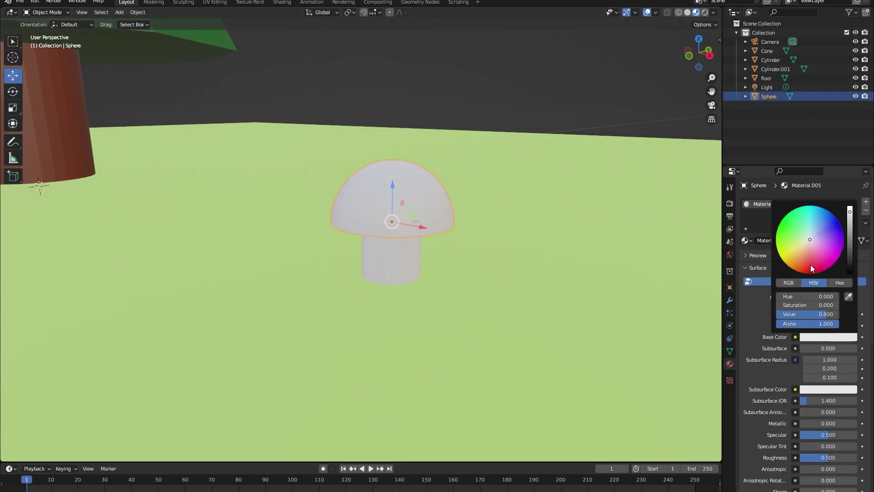
left_click(810, 267)
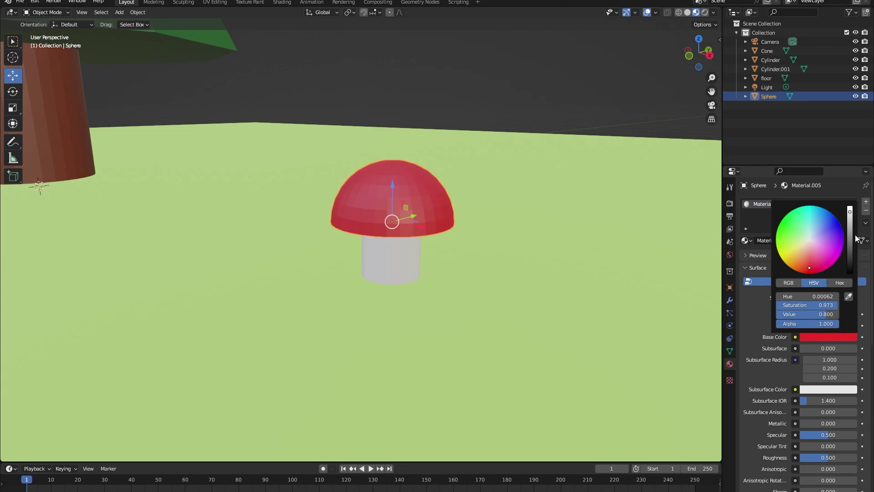
left_click(537, 114)
Step: Select the green floor and switch it to Edit Mode
scroll(398, 233, "down", 5)
mouse_move(399, 233)
middle_mouse_down()
mouse_move(370, 222)
mouse_move(396, 251)
middle_mouse_up()
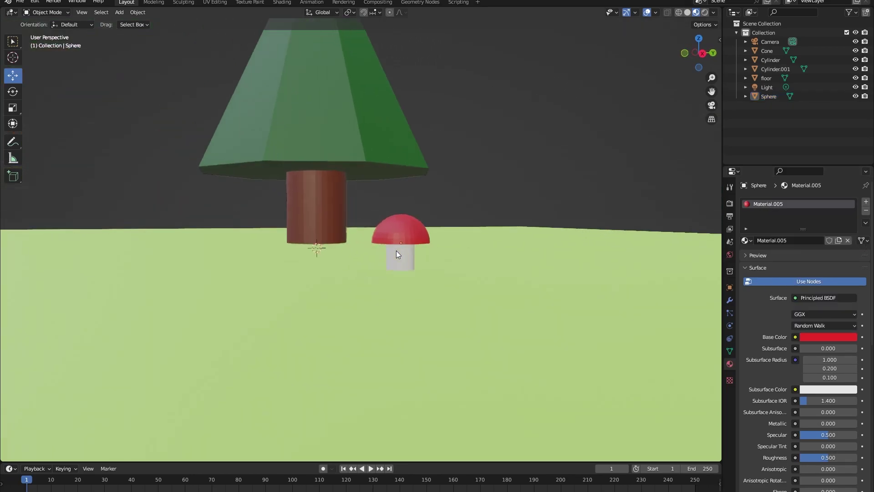
scroll(397, 251, "down", 3)
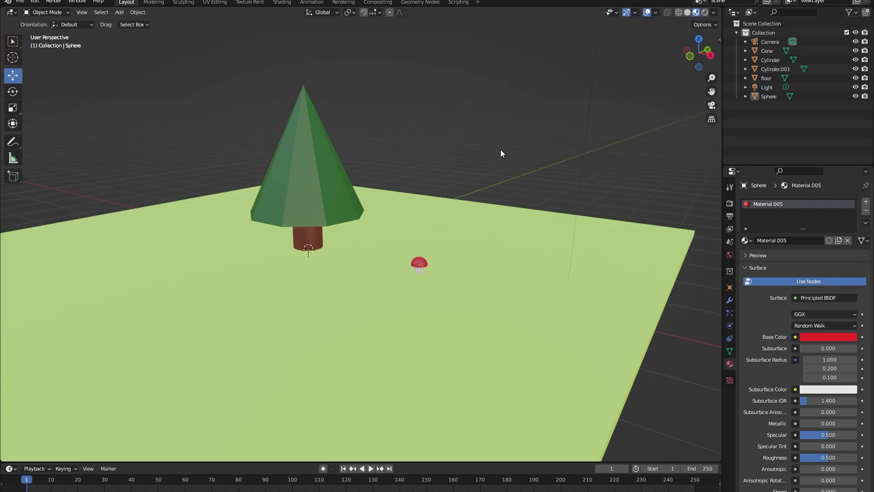
scroll(501, 149, "down", 3)
mouse_move(458, 151)
middle_mouse_down()
mouse_move(468, 141)
mouse_move(460, 157)
middle_mouse_up()
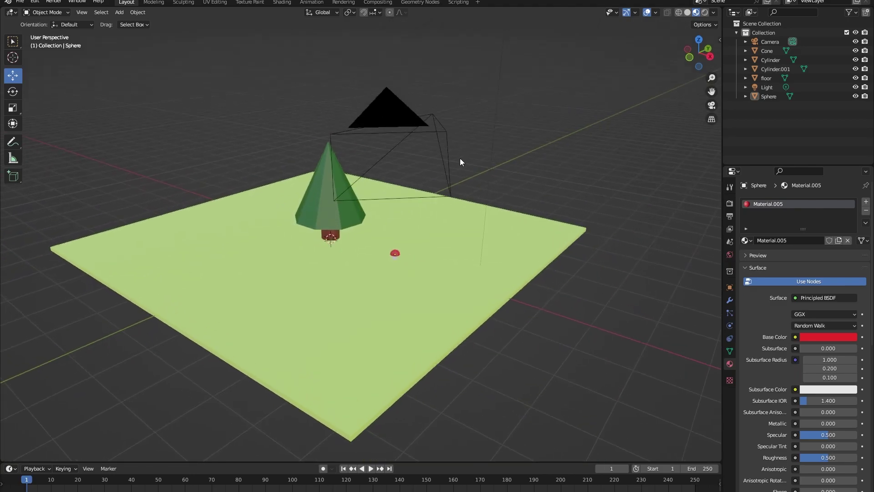
left_click(252, 239)
middle_click_drag(252, 239, 264, 261)
left_click(52, 13)
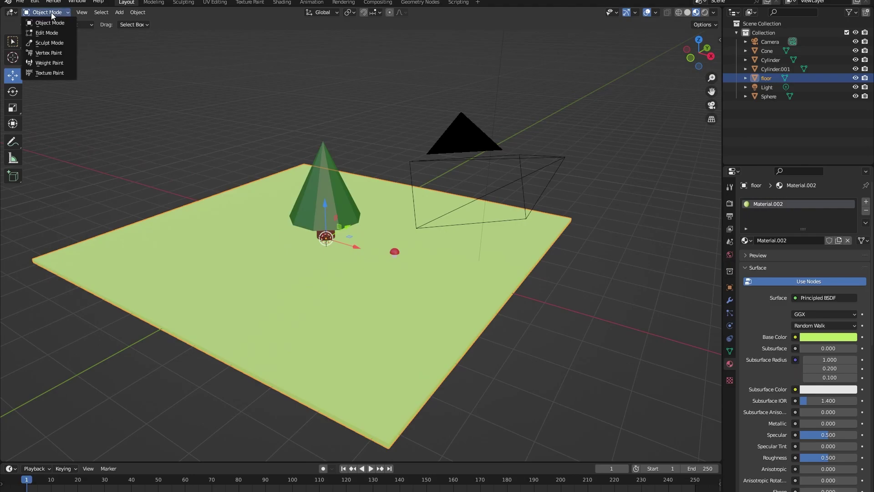
left_click(48, 33)
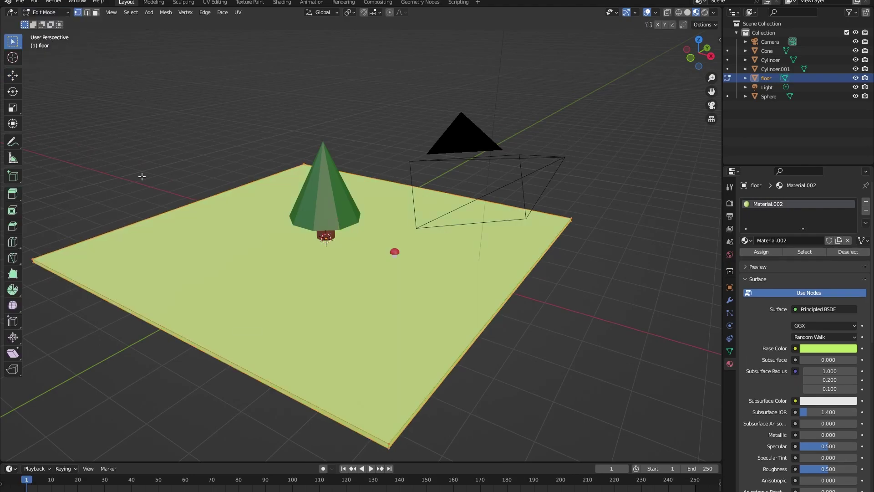
Step: Select the vertices of the floor's near-side edge and move them about 4.53 m along Y toward the tree
middle_click_drag(175, 174, 161, 191)
left_click_drag(144, 199, 316, 391)
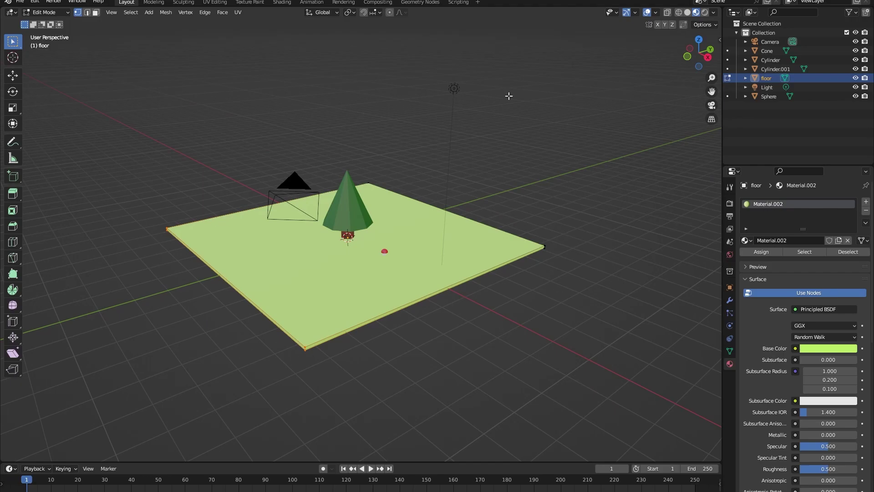
left_click(17, 79)
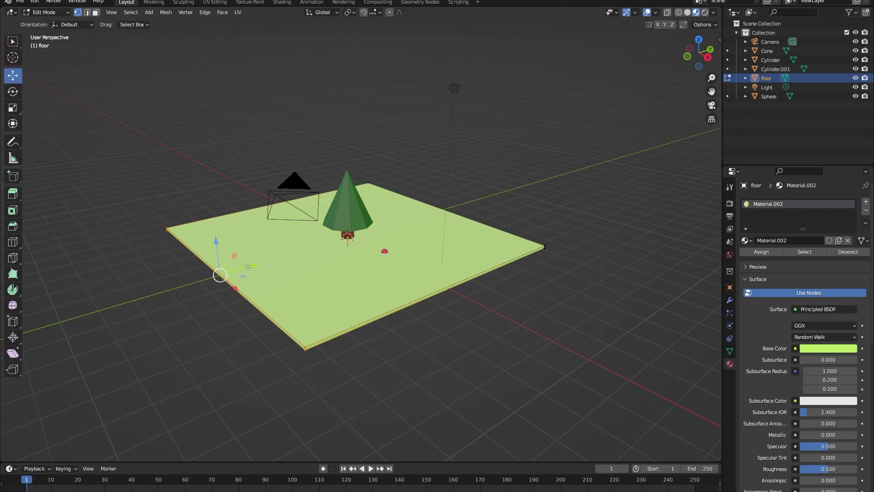
left_click_drag(248, 266, 391, 243)
Step: Extrude the selected side of the floor and move the new edge about -1.04 m along Y
key("g")
key("y")
key("y")
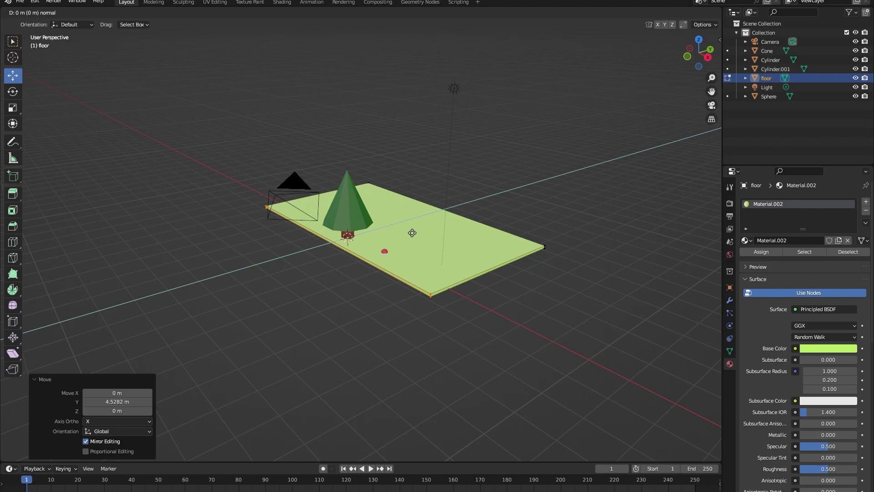
left_click(412, 233)
left_click_drag(381, 243, 338, 260)
right_click(338, 260)
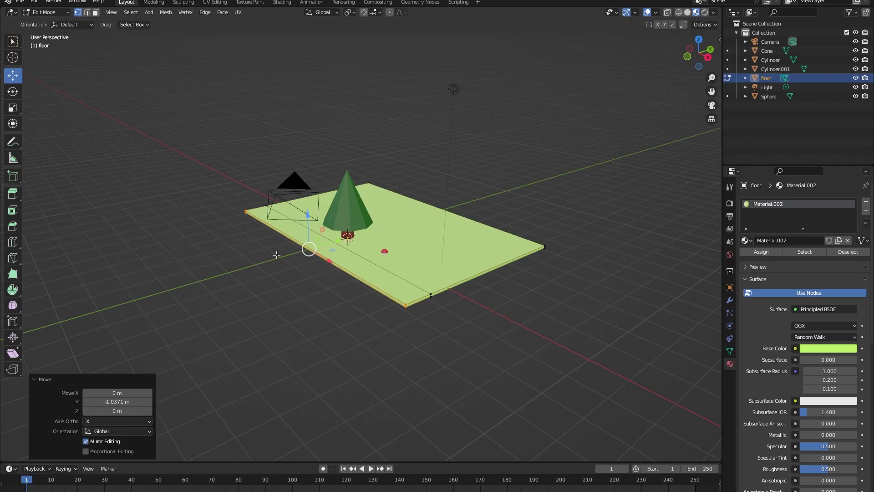
Step: Extrude the selected floor side once more and move the new edge about -3.98 m along Y
key("e")
right_click(440, 345)
key("g")
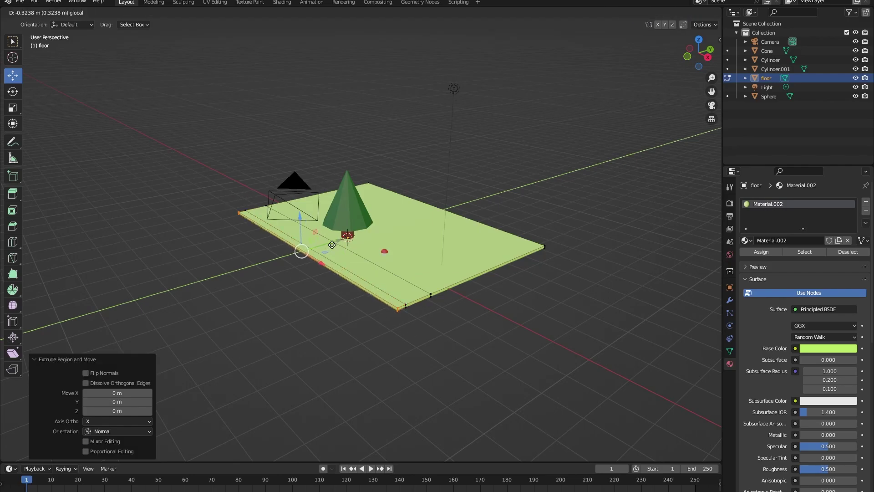
left_click(237, 274)
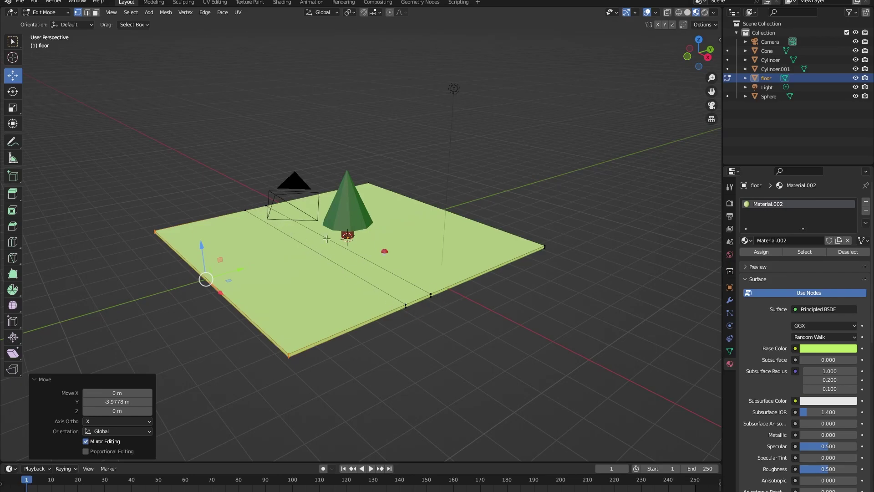
middle_click_drag(435, 308, 405, 314)
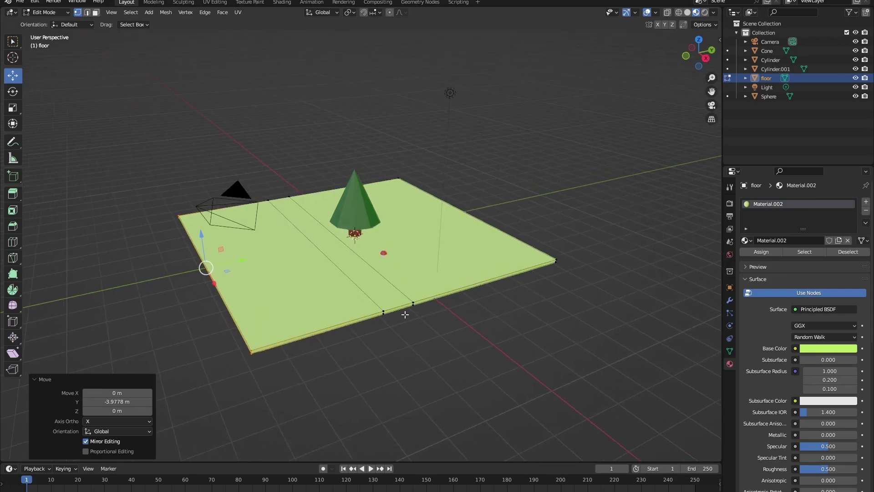
scroll(369, 337, "up", 5)
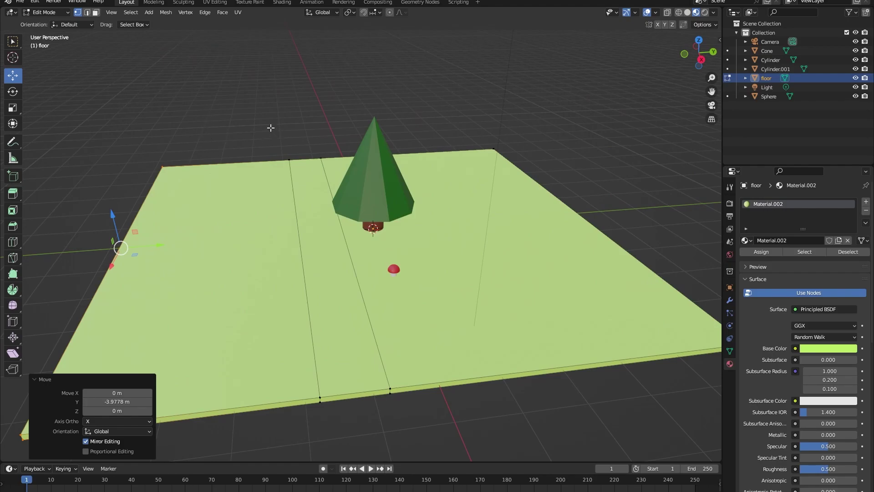
Step: Switch to face selection and delete the top face of the narrow middle strip of the floor
left_click(259, 115)
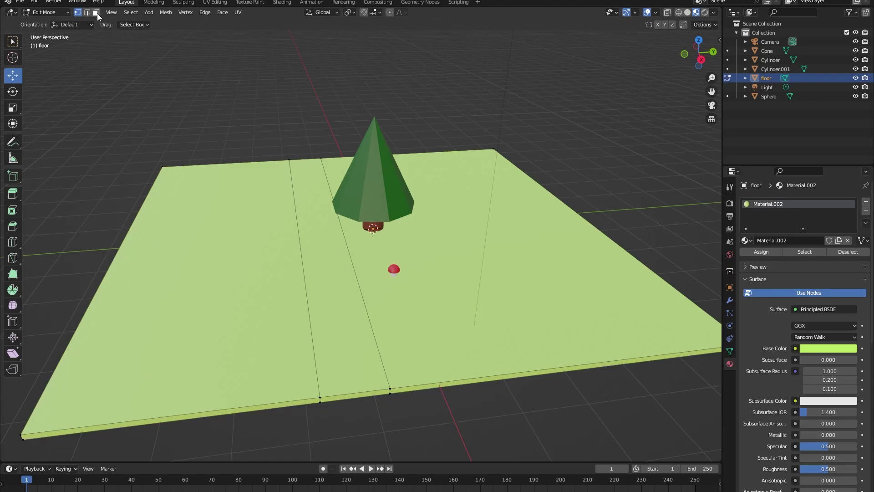
middle_click_drag(149, 355, 310, 260)
left_click(314, 270)
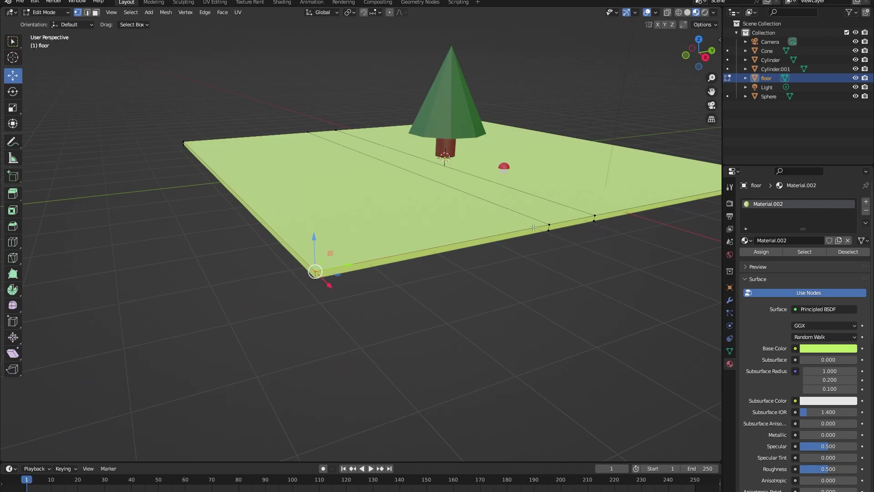
left_click(548, 225)
middle_click_drag(548, 256, 497, 322)
left_click(357, 155)
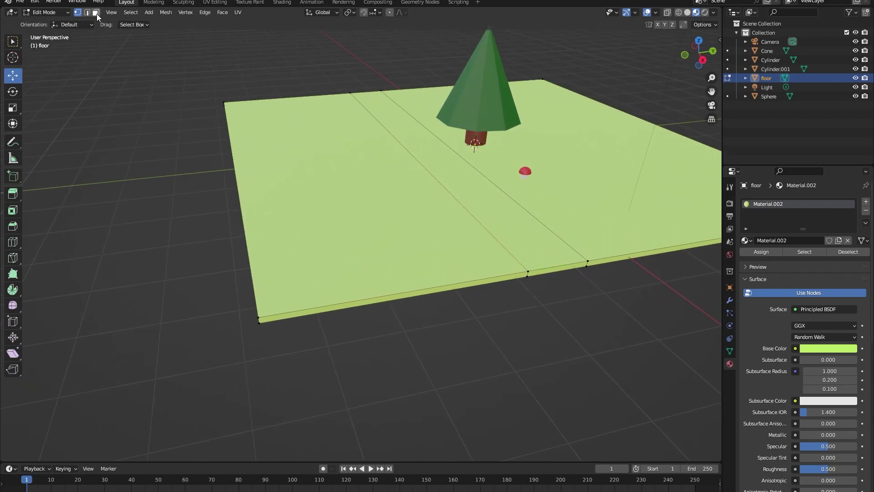
scroll(490, 211, "up", 2)
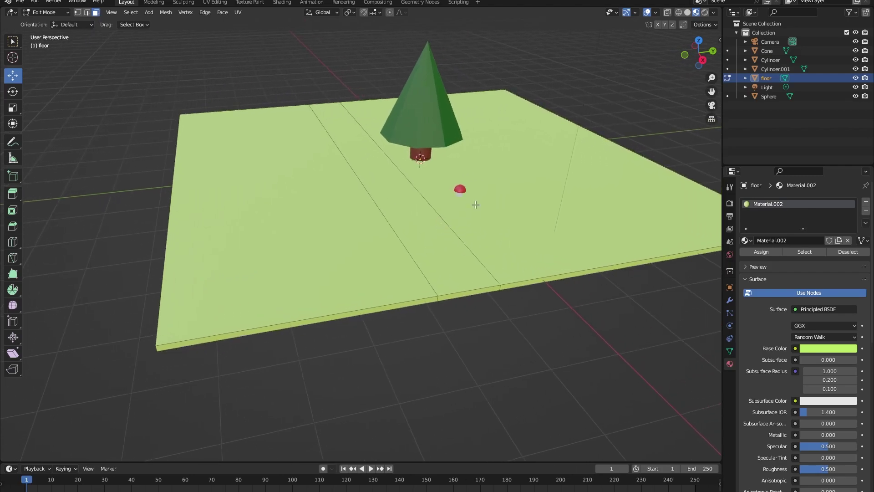
left_click(365, 156)
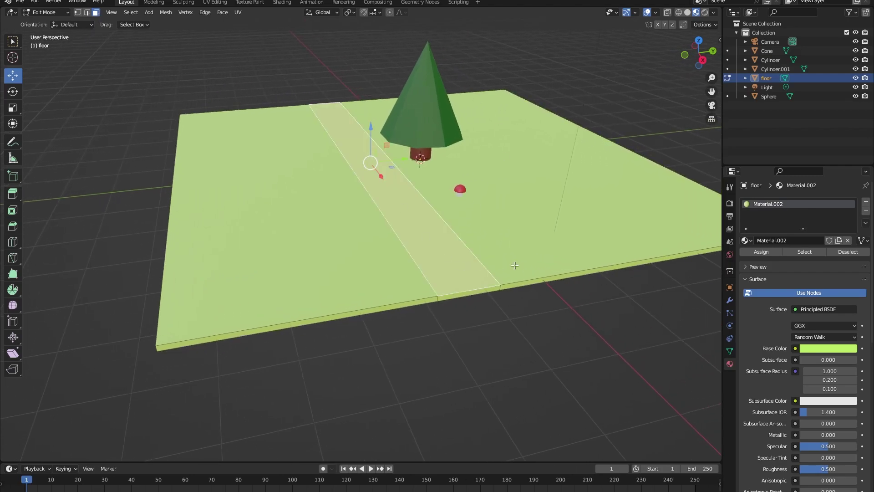
key("x")
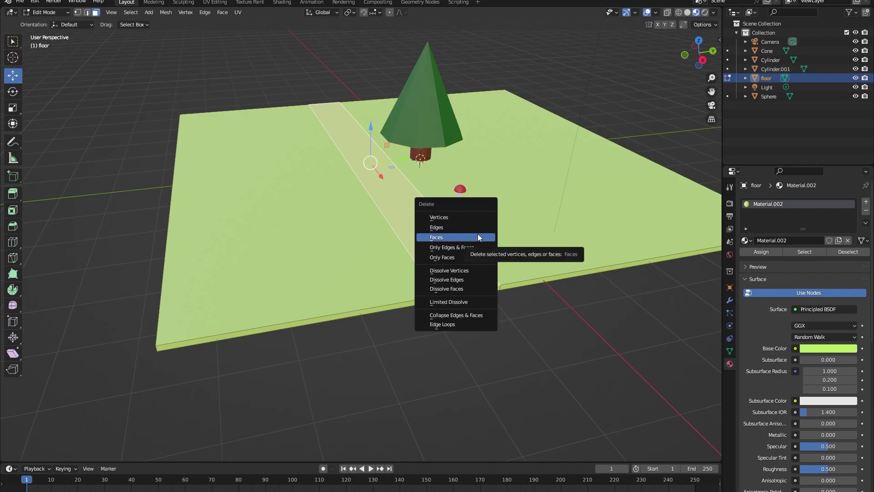
left_click(478, 235)
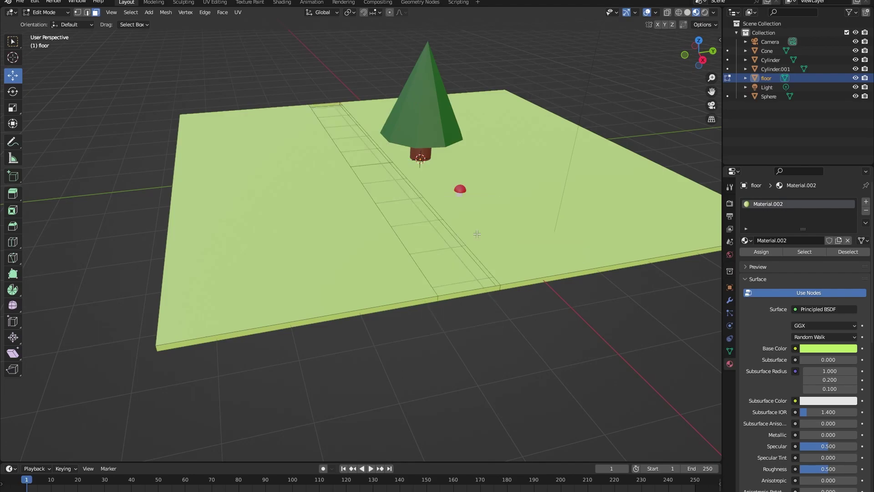
Step: Delete the two small end faces of the floor's middle strip and return to Object Mode
left_click(465, 287)
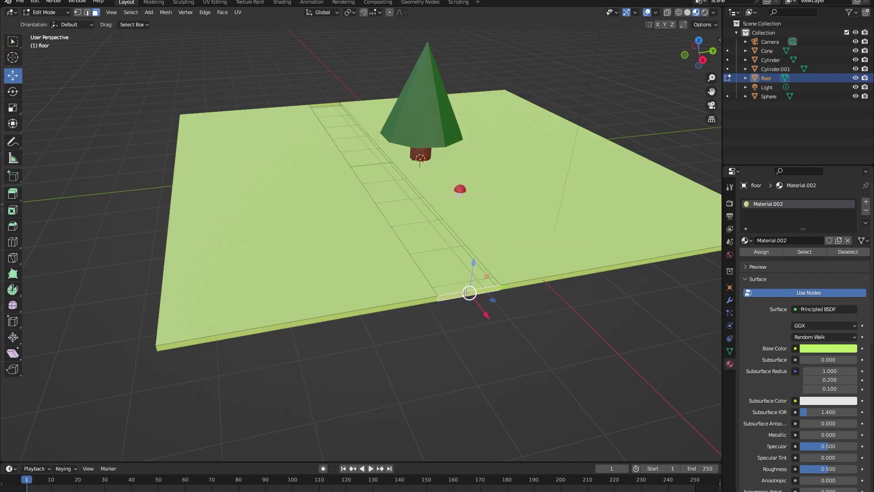
left_click(323, 104, "shift")
key("x")
left_click(417, 211)
key("Tab")
middle_click_drag(417, 212, 428, 191)
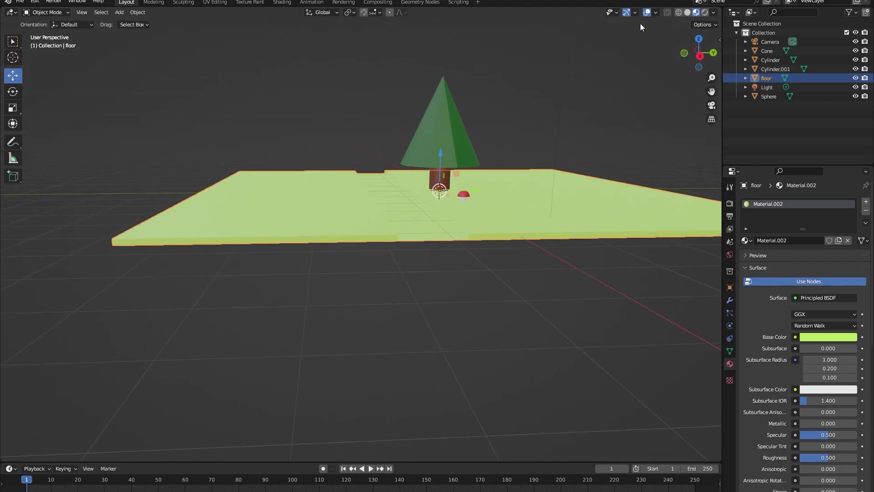
Step: Switch to Solid shading and examine the open channel cut through the floor from above and from the side
left_click(687, 12)
mouse_move(613, 81)
middle_mouse_down()
mouse_move(542, 138)
mouse_move(562, 170)
middle_mouse_up()
scroll(562, 170, "up", 4)
scroll(562, 184, "down", 4)
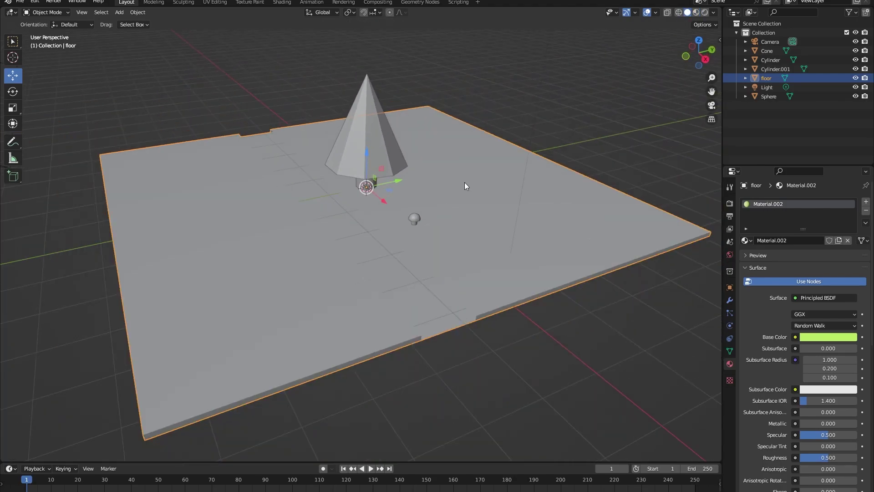
middle_click_drag(465, 185, 447, 289)
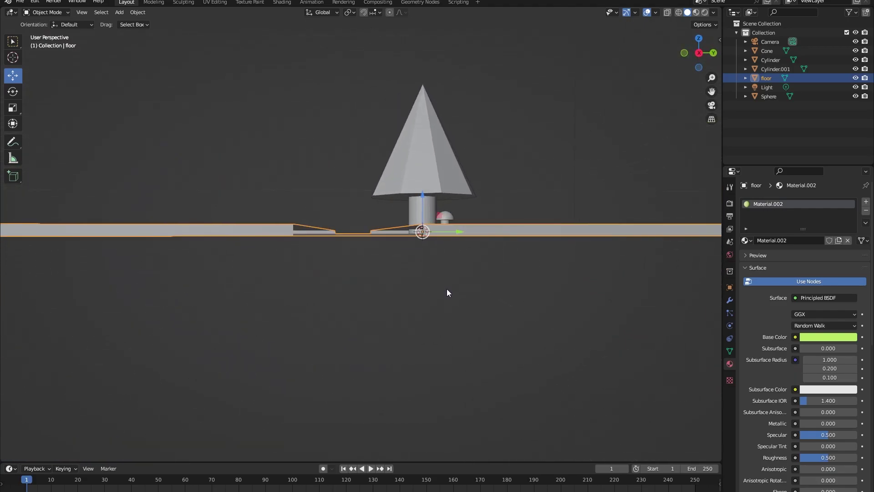
middle_click_drag(367, 209, 373, 242)
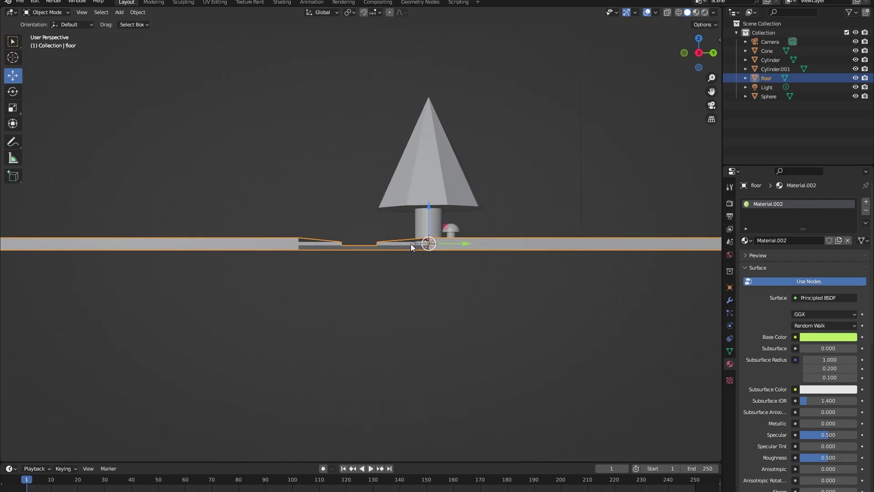
Step: In vertex selection mode, fill the open channel wall on the floor part away from the tree with a face
key("Tab")
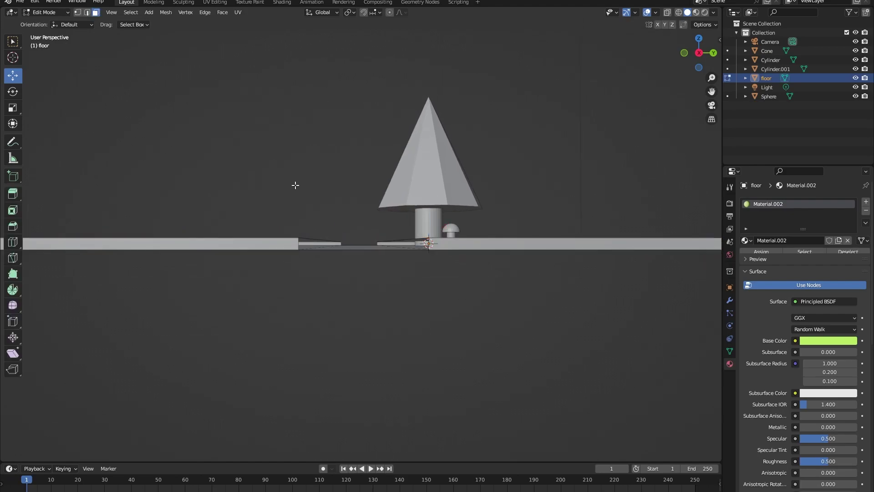
key("a")
left_click(67, 13)
left_click(68, 35)
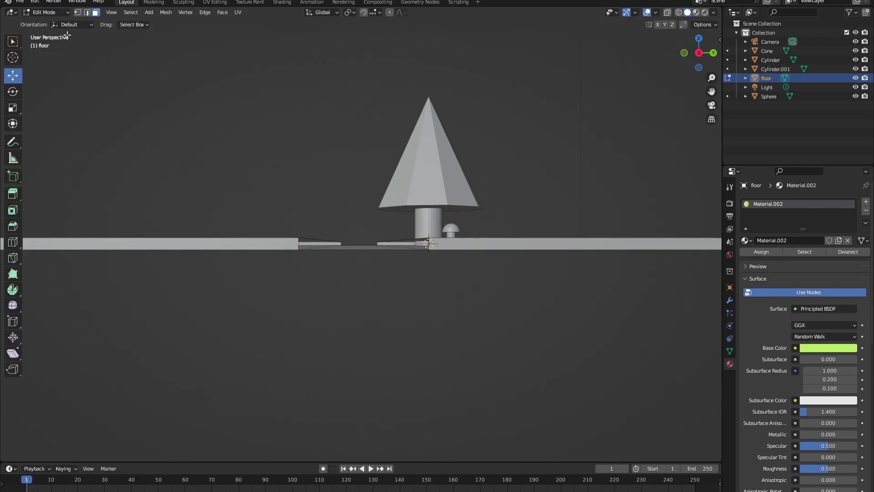
left_click(77, 12)
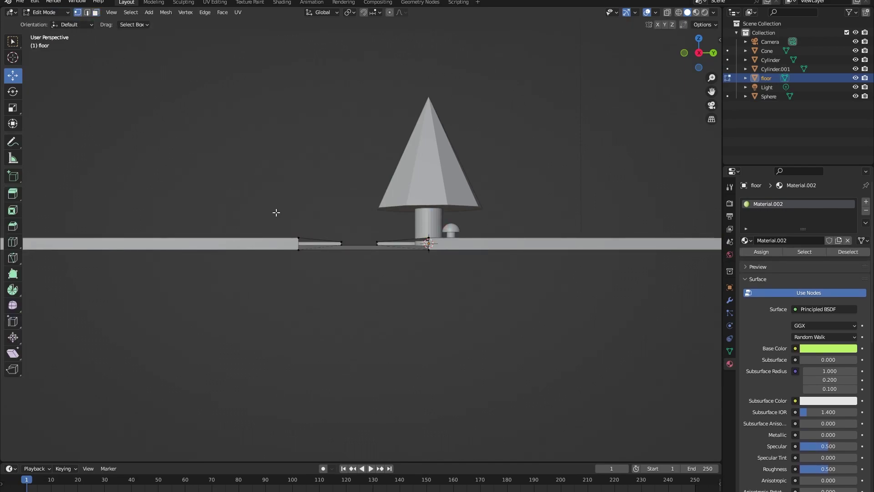
left_click_drag(276, 212, 350, 267)
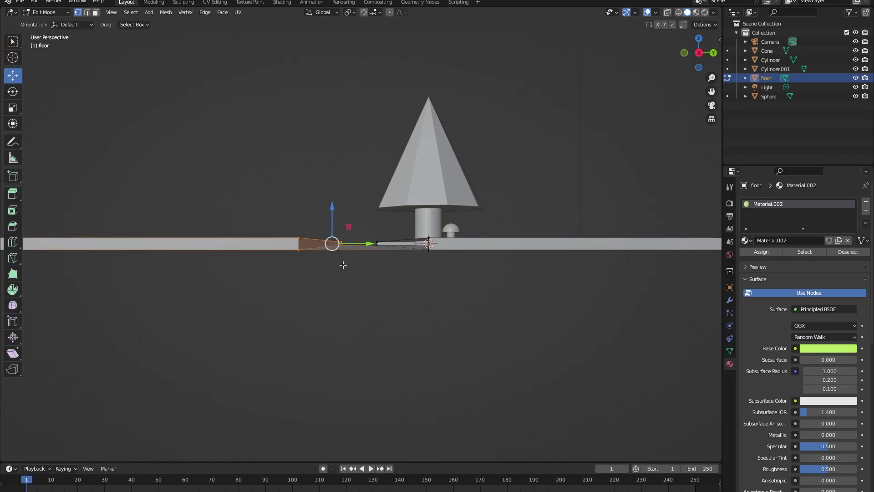
left_click(306, 217)
Step: Fill the channel wall on the tree's side with a face, and return to Object Mode with Material Preview shading
left_click_drag(367, 224, 450, 270)
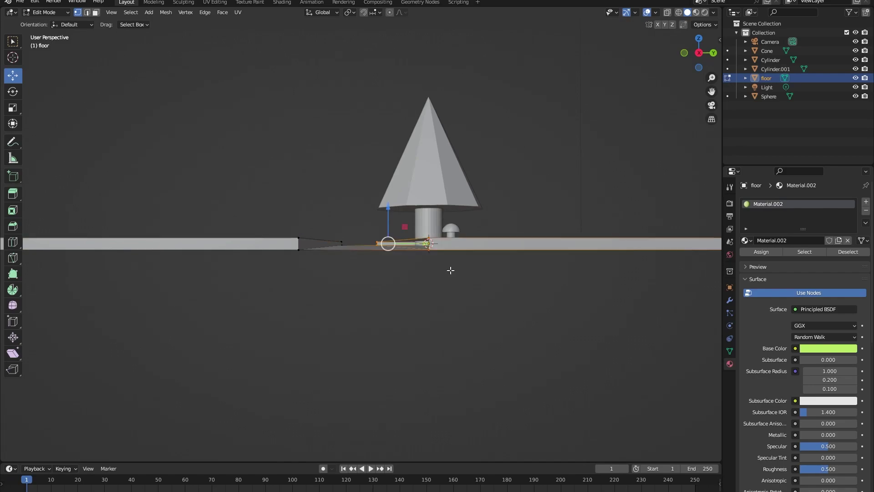
key("Tab")
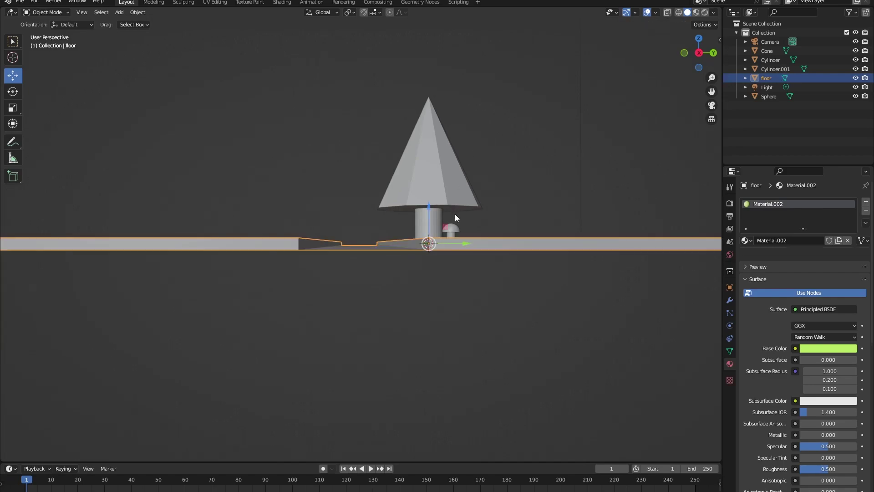
middle_click_drag(459, 205, 555, 129)
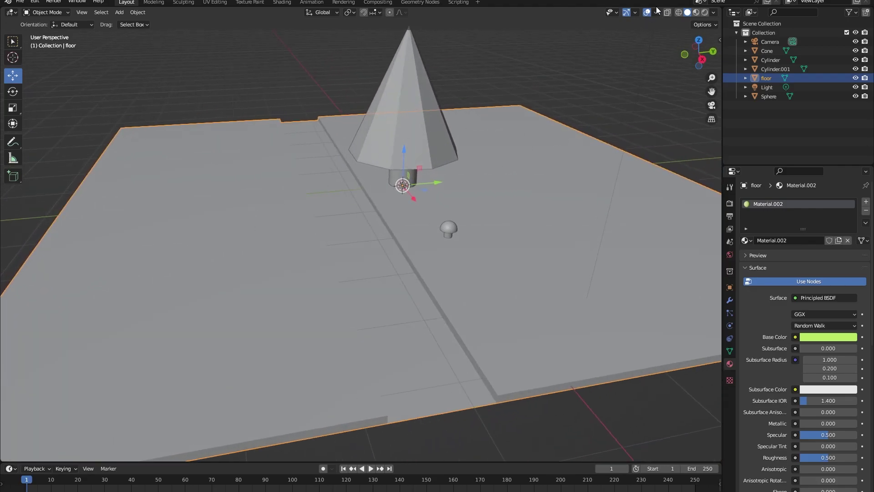
left_click(696, 12)
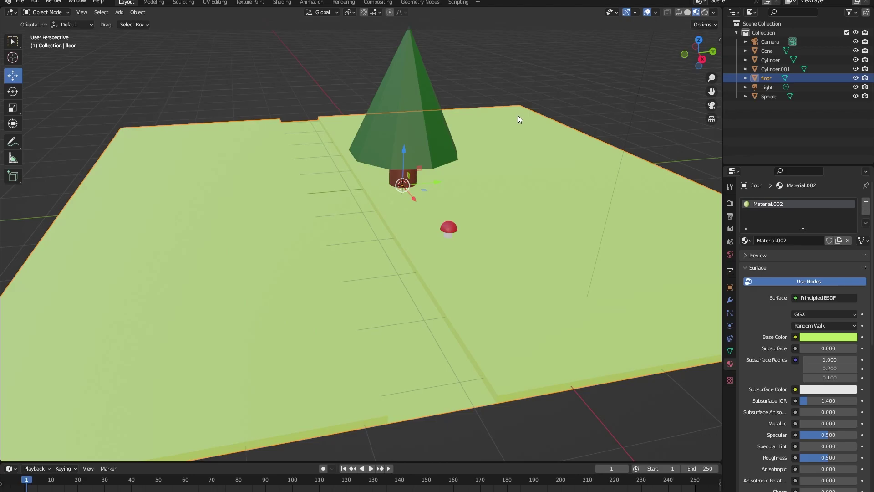
left_click(337, 83)
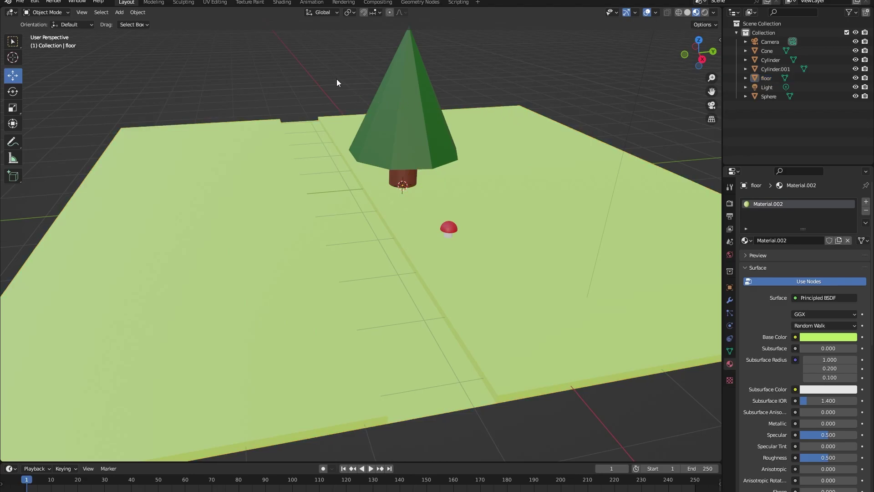
Step: Add a 2 m cube and move it about -1.17 m along Y to the channel in the floor
left_click(122, 14)
mouse_move(125, 20)
left_click(205, 31)
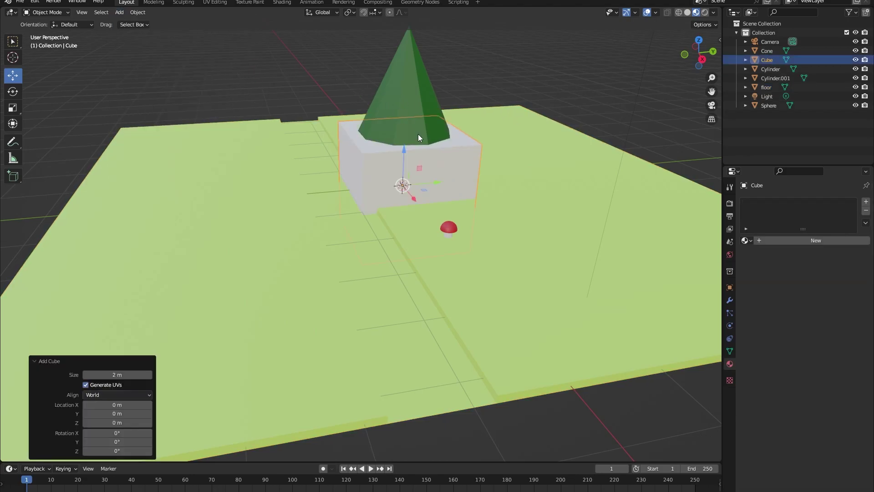
left_click_drag(439, 179, 384, 183)
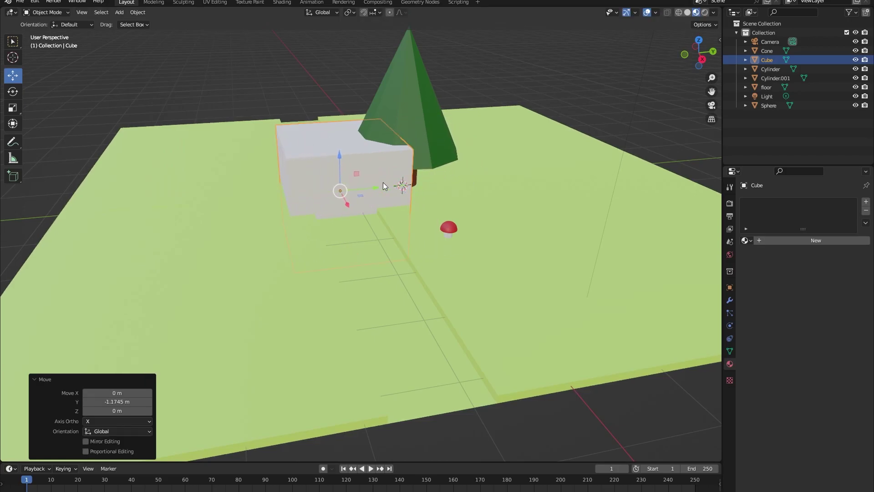
Step: Scale the cube down uniformly to about 0.317, and flatten it along Z to a scale of about 0.059
left_click(730, 288)
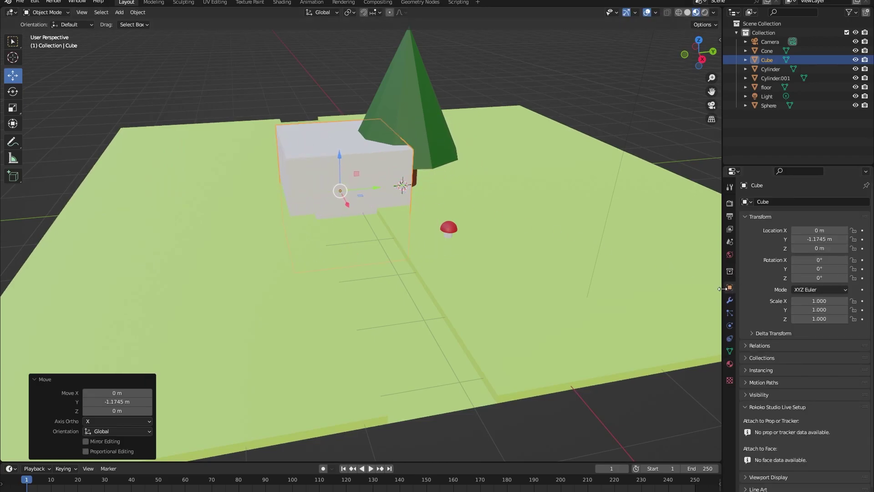
key("s")
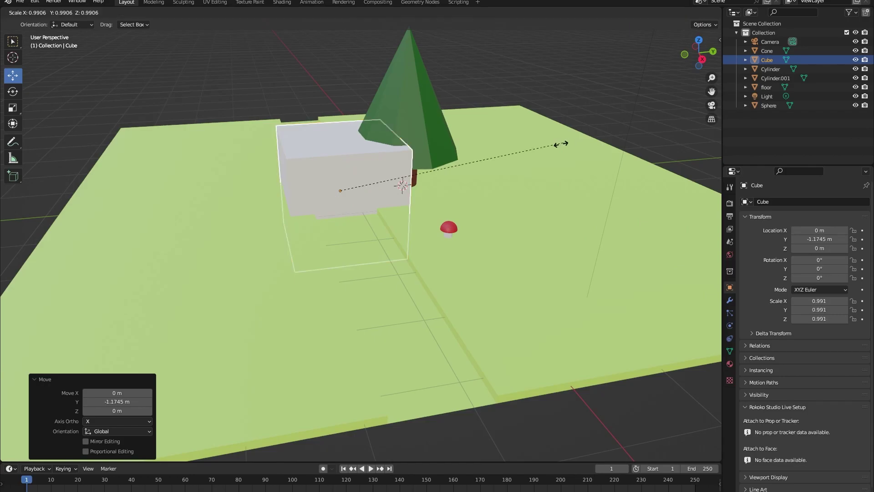
left_click(402, 182)
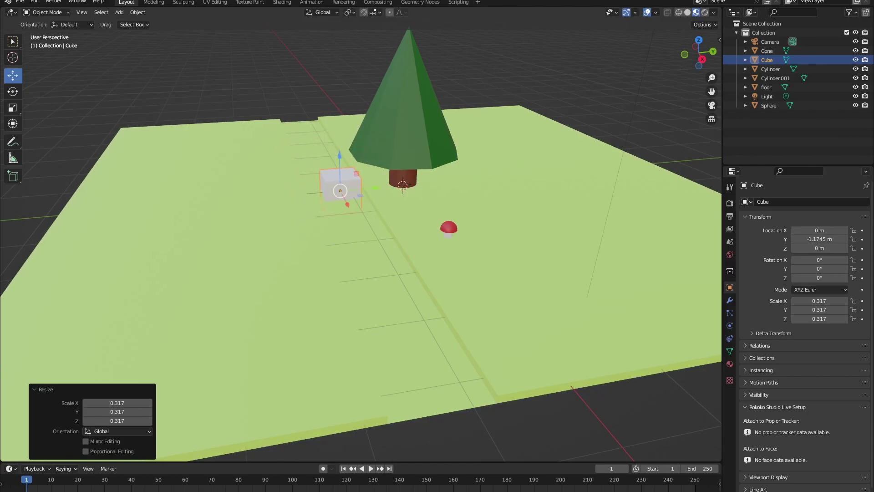
key("s")
key("z")
left_click(358, 192)
Step: Stretch the flattened cube along X to a scale of about 5.53 so it spans the floor
middle_click_drag(358, 192, 318, 211)
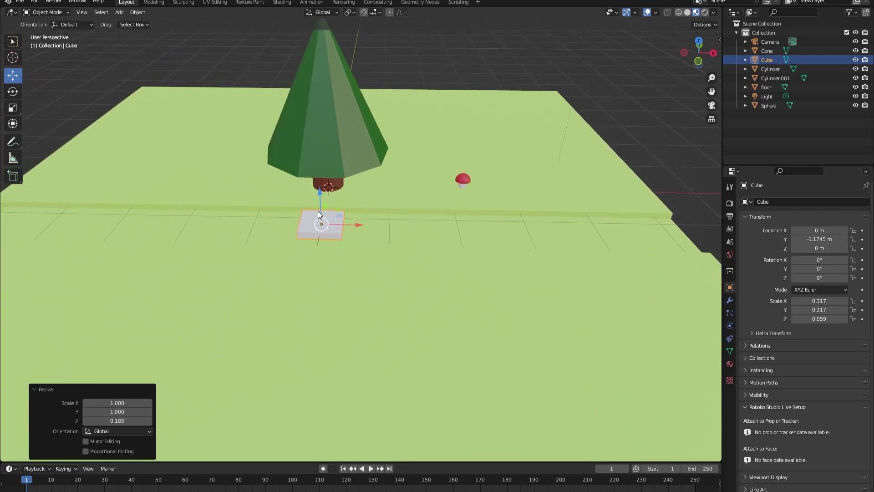
key("s")
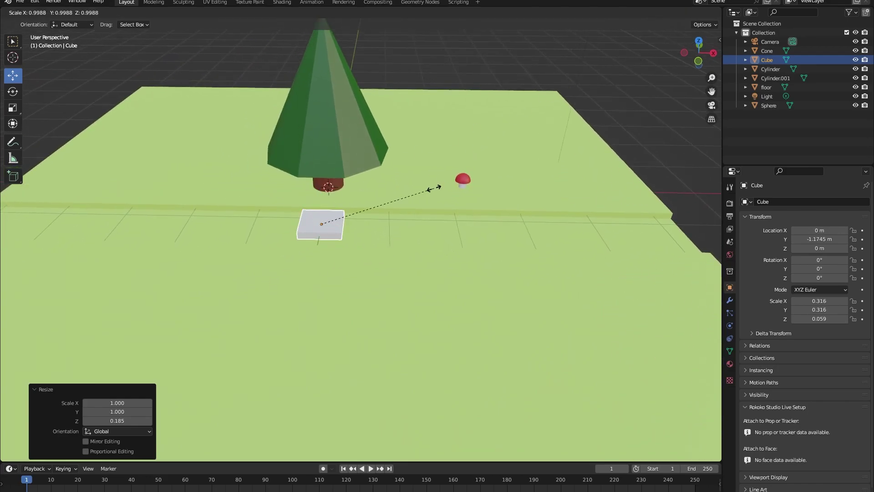
key("x")
key("Return")
Step: Fit the strip into the channel at Y about -1.27 m, with scale about 5.276 in X, 0.519 in Y and 0.041 in Z
key("KP_7")
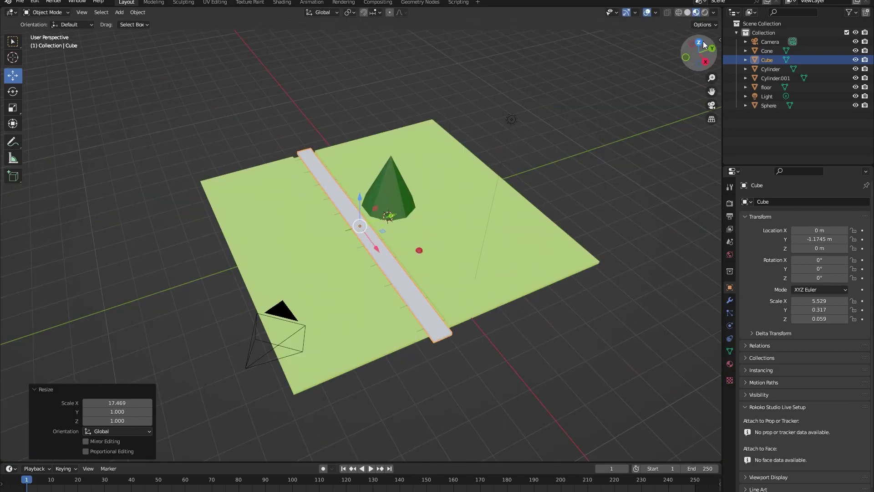
key("KP_3")
scroll(573, 179, "up", 2)
key("s")
key("z")
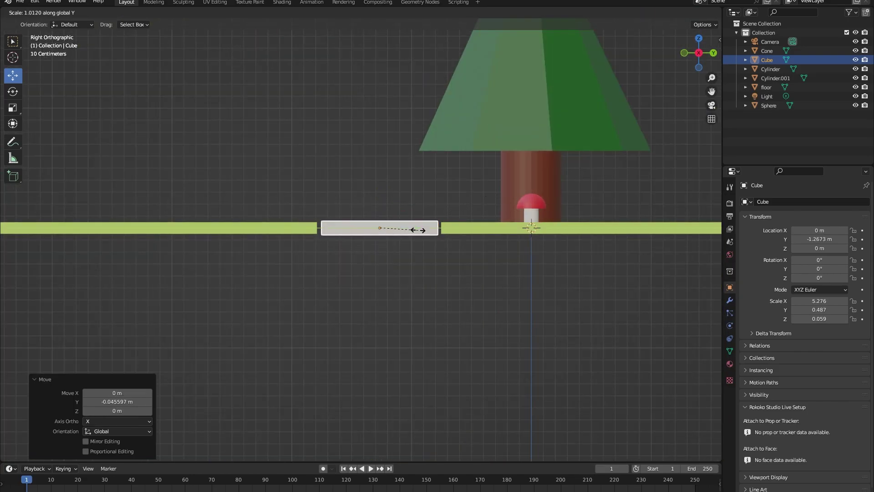
key("Return")
key("s")
key("y")
key("Return")
middle_click_drag(397, 209, 347, 122)
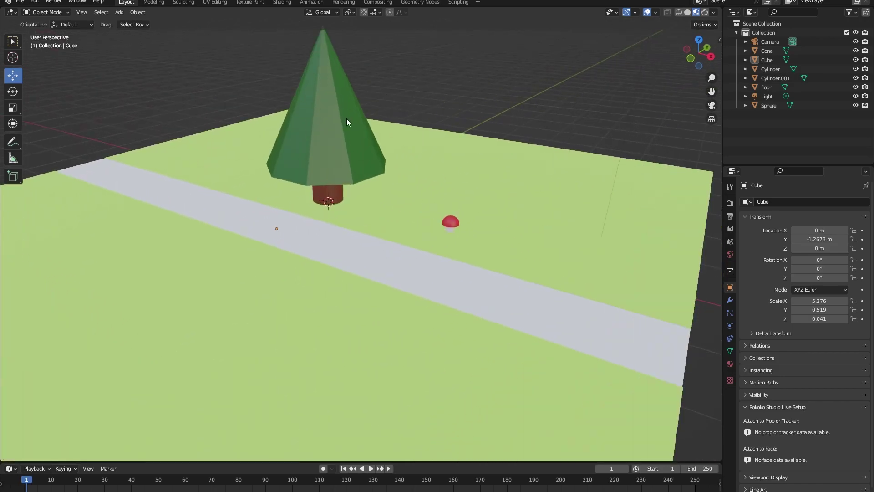
Step: Give the strip in the floor channel a new material with a light blue base colour
left_click(196, 210)
left_click(730, 364)
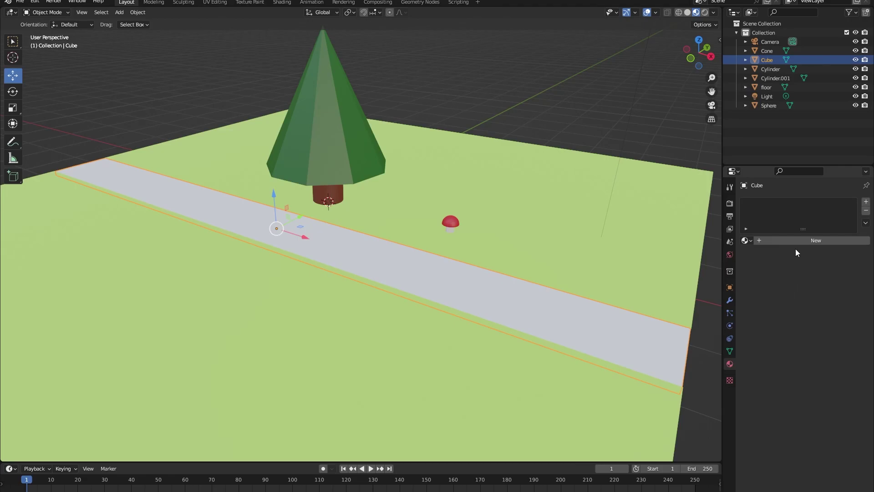
left_click(798, 240)
left_click(807, 336)
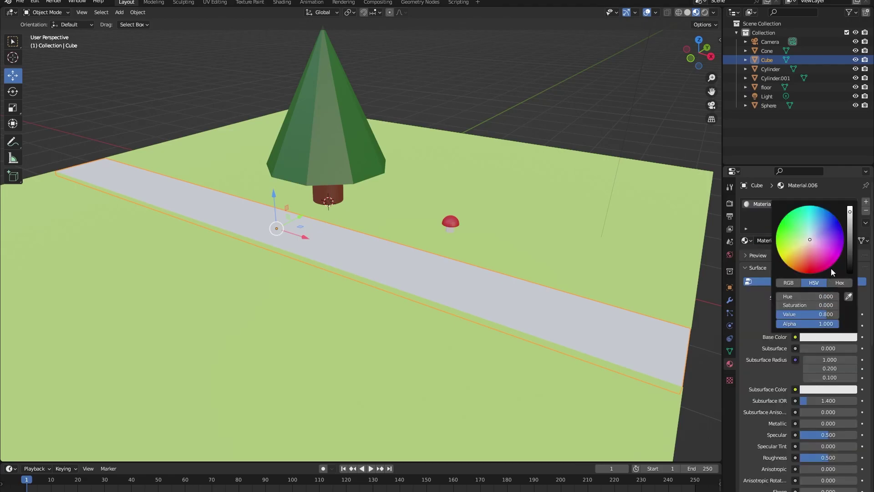
left_click(813, 230)
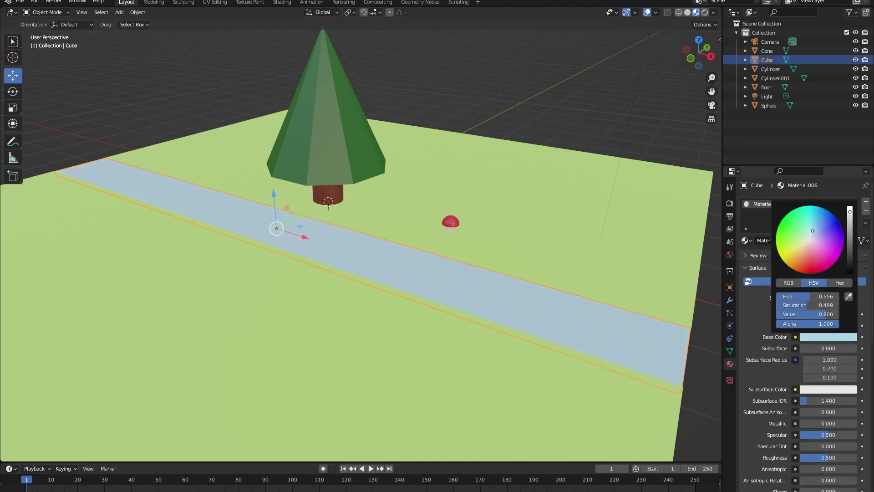
left_click(636, 97)
middle_click_drag(636, 98, 564, 107)
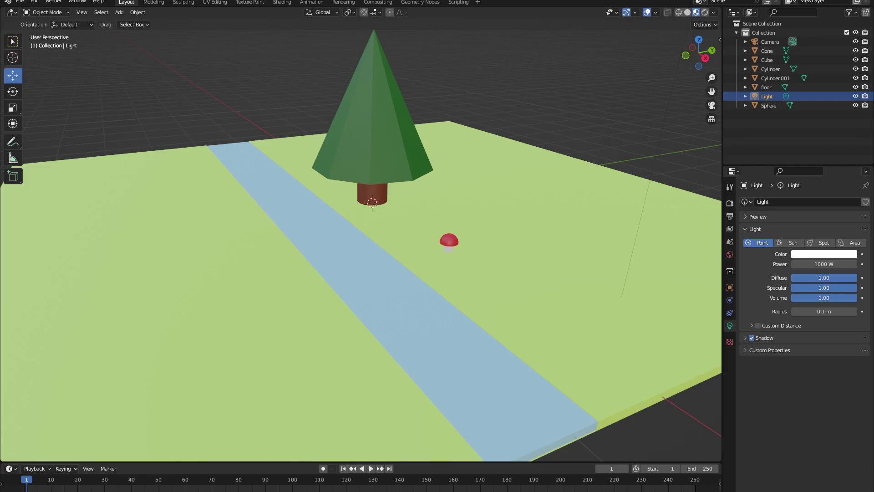
scroll(283, 130, "down", 5)
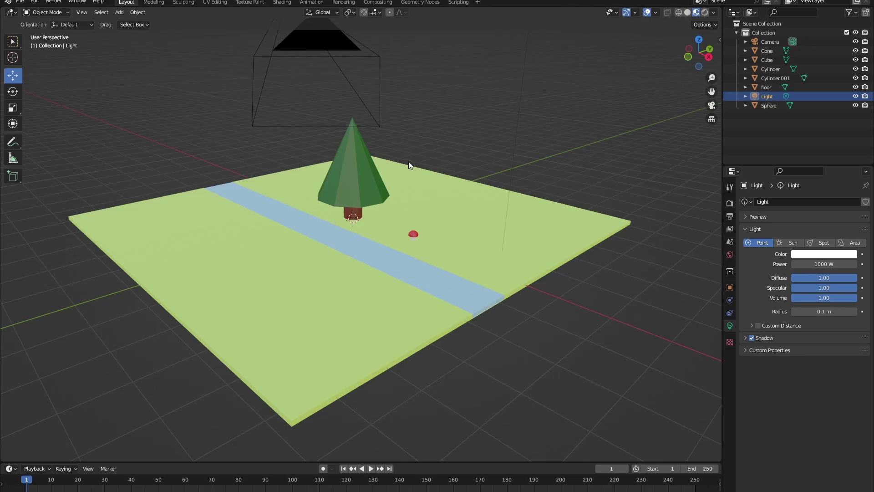
Step: Duplicate the tree trunk on its own beside the tree, and delete the copy
left_click(348, 178)
left_click(354, 212)
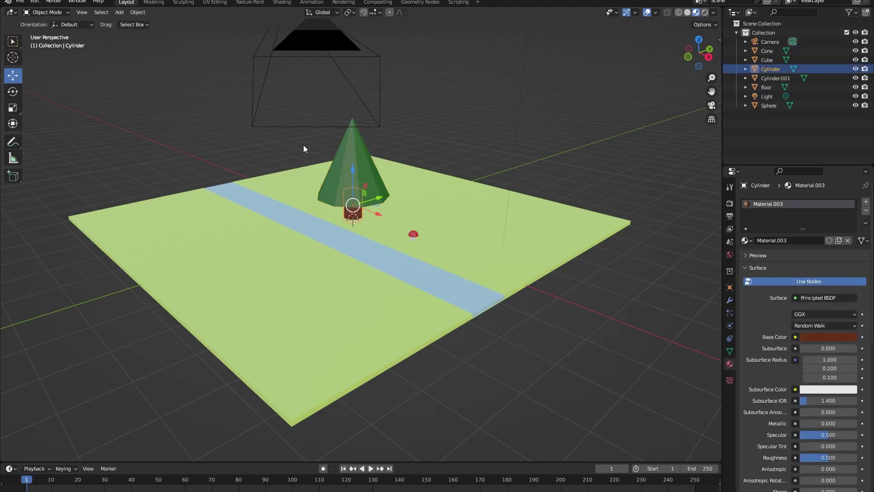
middle_click_drag(315, 157, 373, 193)
scroll(390, 201, "up", 4)
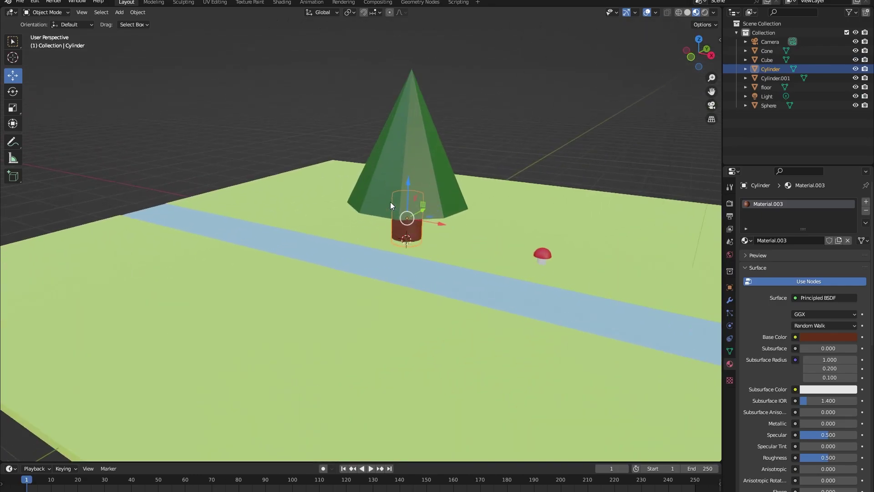
left_click(419, 180)
left_click(408, 231)
key("shift+d")
left_click(278, 181)
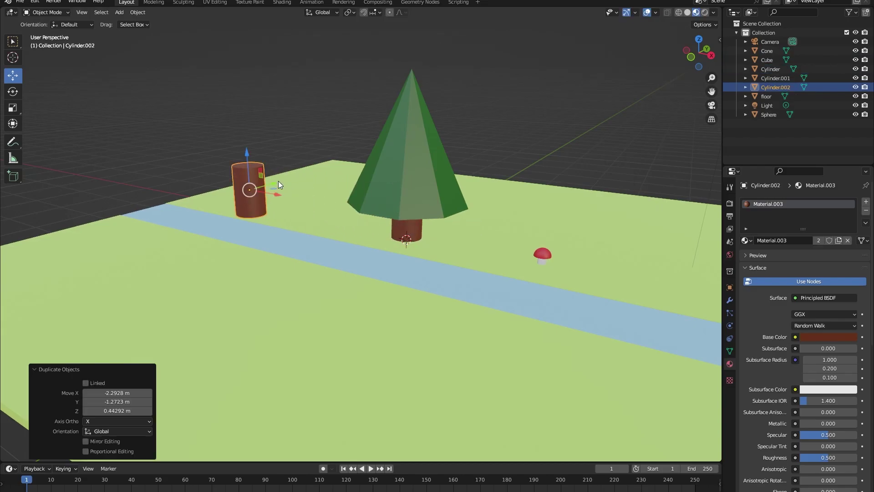
key("x")
Step: Join the tree's cone and trunk into one object, with the trunk as the active object
left_click(419, 173)
left_click(409, 149)
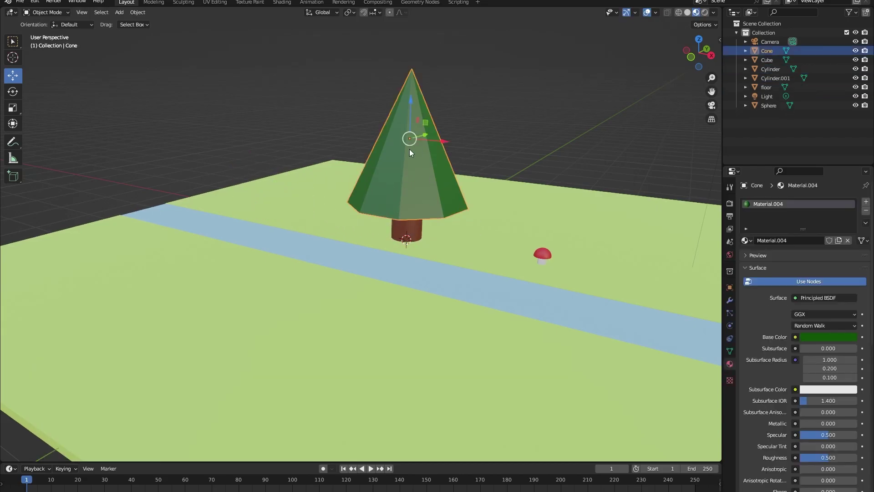
left_click(419, 231, "shift")
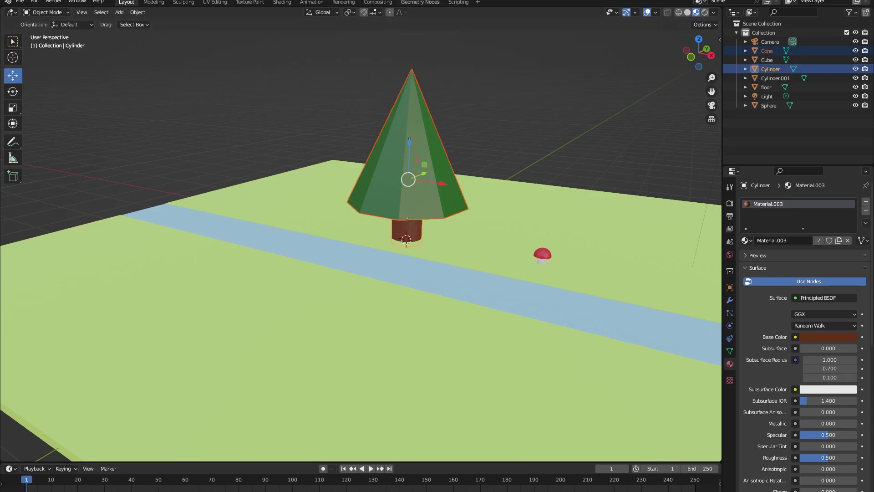
key("ctrl+j")
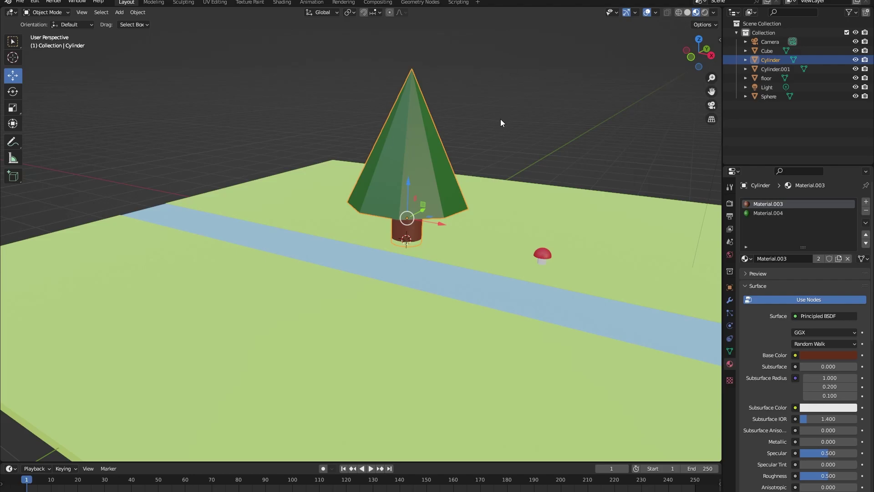
Step: Duplicate the joined tree behind the original, and delete the copy
key("shift+d")
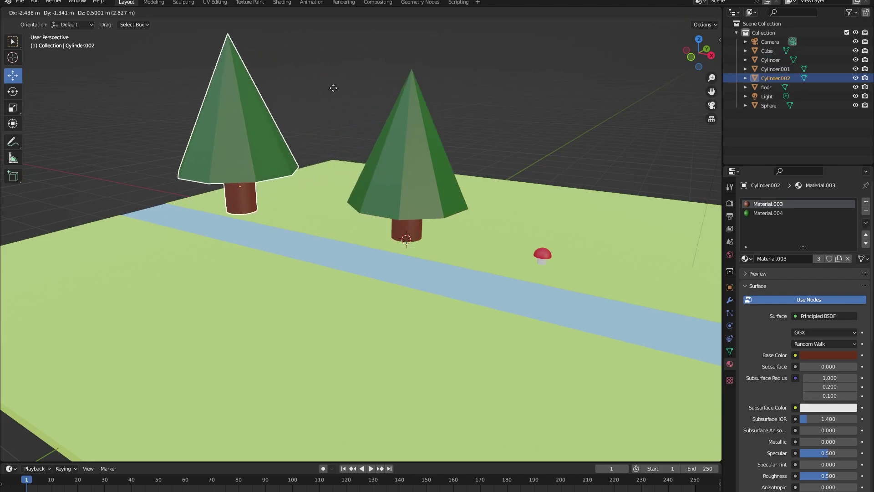
left_click(334, 89)
key("x")
left_click(337, 87)
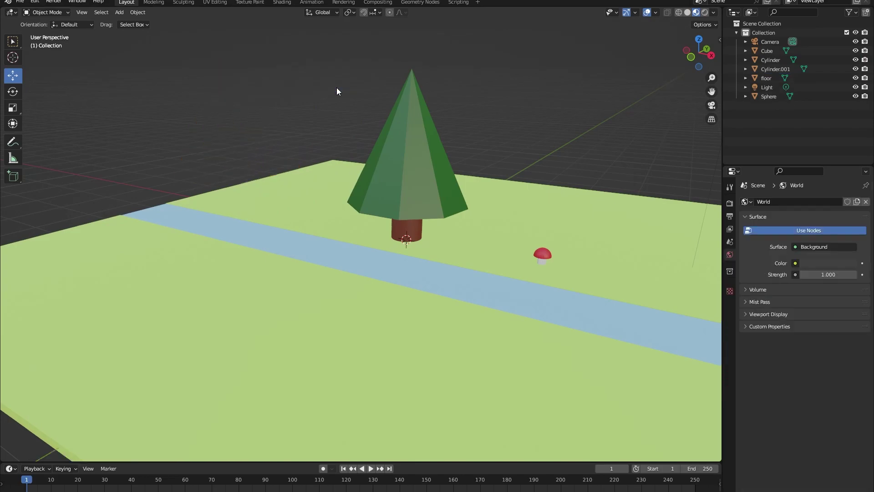
Step: Duplicate the tree to the other side of the blue strip, and shift the copy about 0.71 m along X
left_click(434, 136)
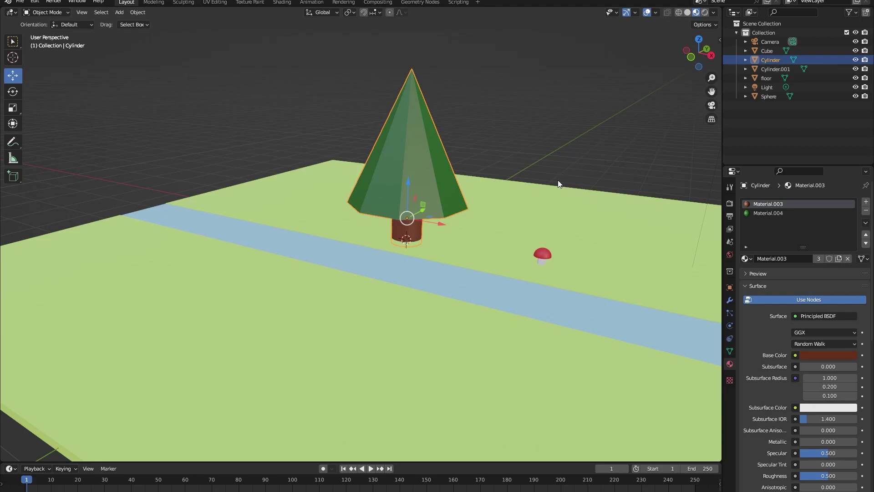
key("shift+d")
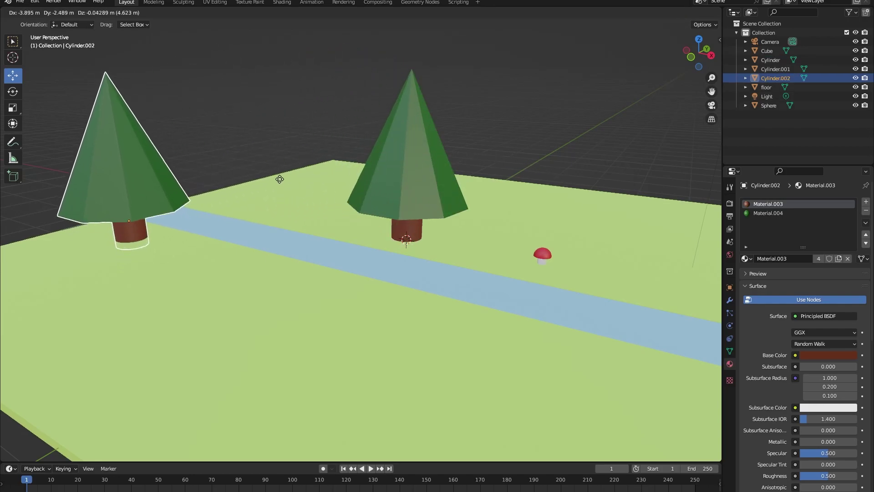
left_click(266, 191)
middle_click_drag(266, 190, 268, 201)
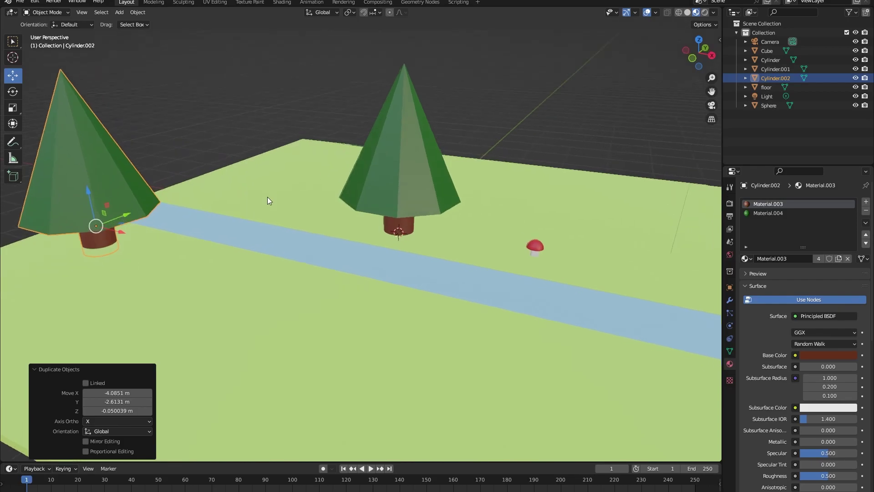
scroll(268, 201, "down", 5)
left_click_drag(252, 250, 262, 269)
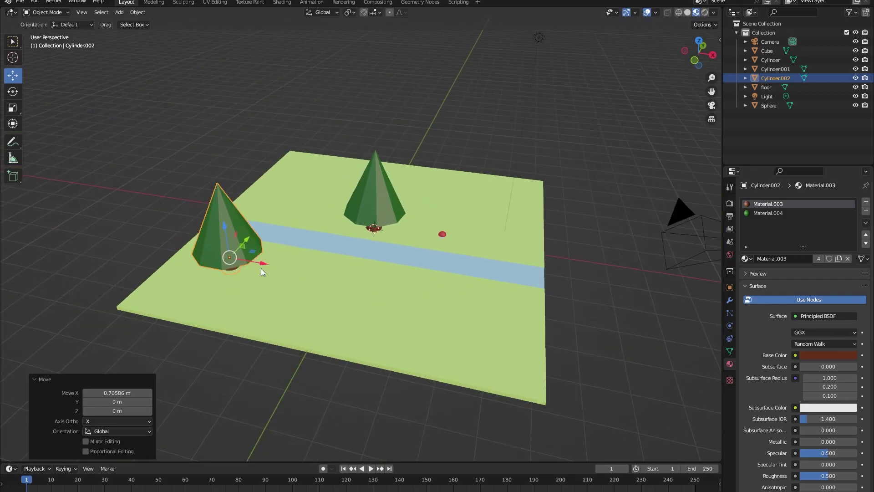
Step: Make two more tree copies on the mushroom's side of the strip, and adjust the last one's height along Z so it stands on the floor
middle_click_drag(261, 272, 359, 214)
key("shift+d")
left_click(564, 255)
key("shift+d")
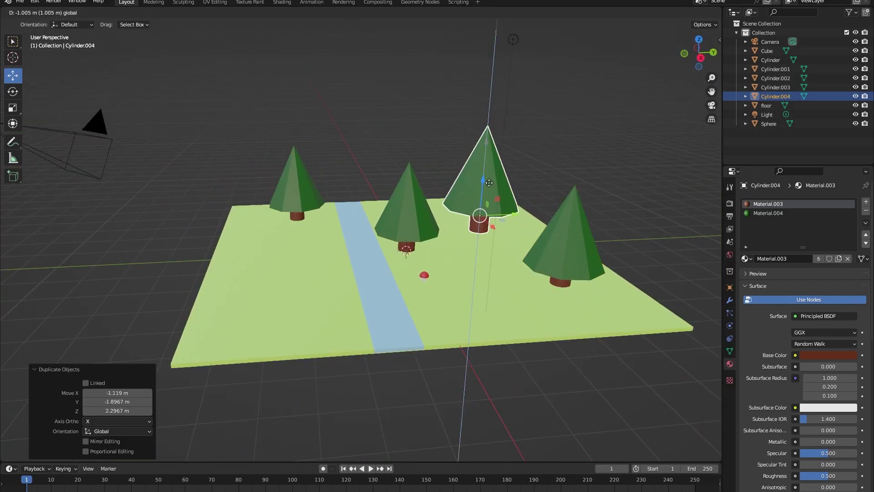
left_click(489, 182)
key("g")
key("z")
left_click(483, 304)
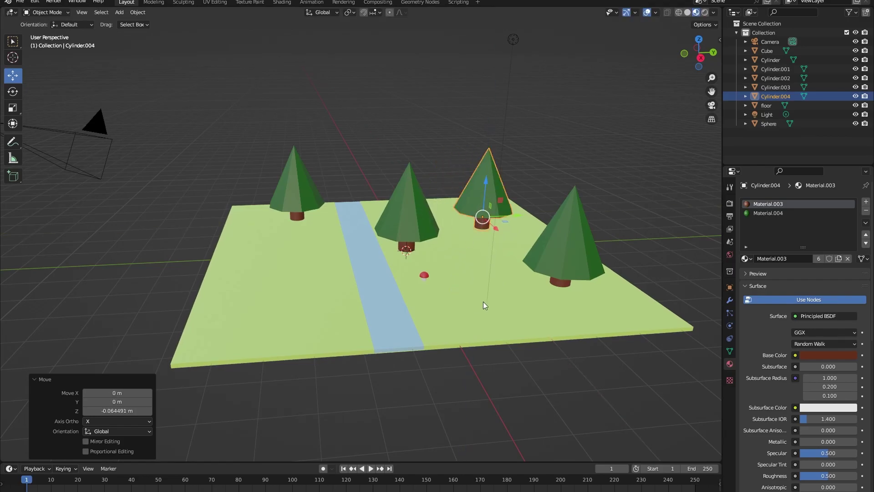
Step: Try to join the mushroom's stem and cap with the cap as the active object, and undo the join
scroll(517, 289, "up", 4)
middle_click_drag(549, 254, 469, 244)
scroll(469, 244, "up", 3)
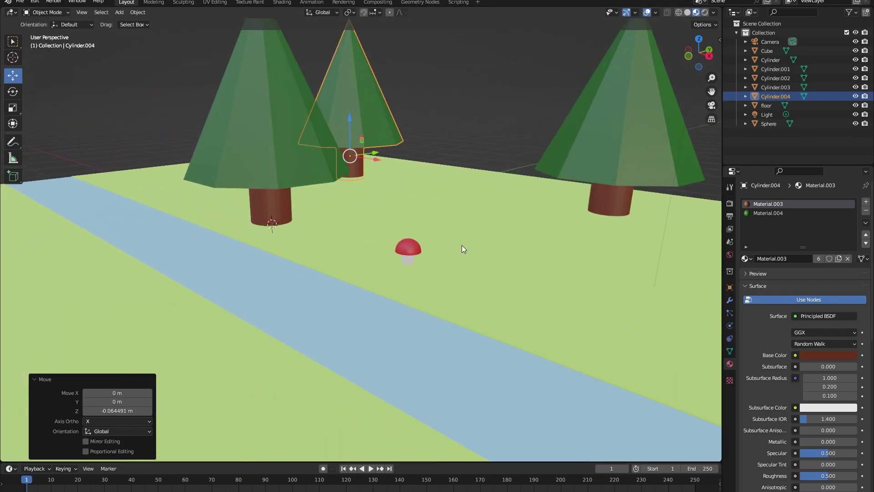
left_click(413, 251)
left_click(412, 262)
key("KP_Decimal")
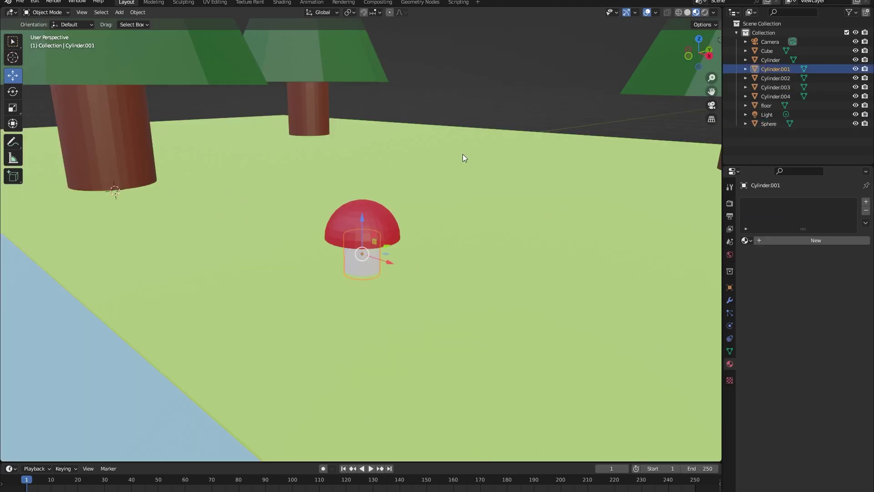
left_click(337, 227, "shift")
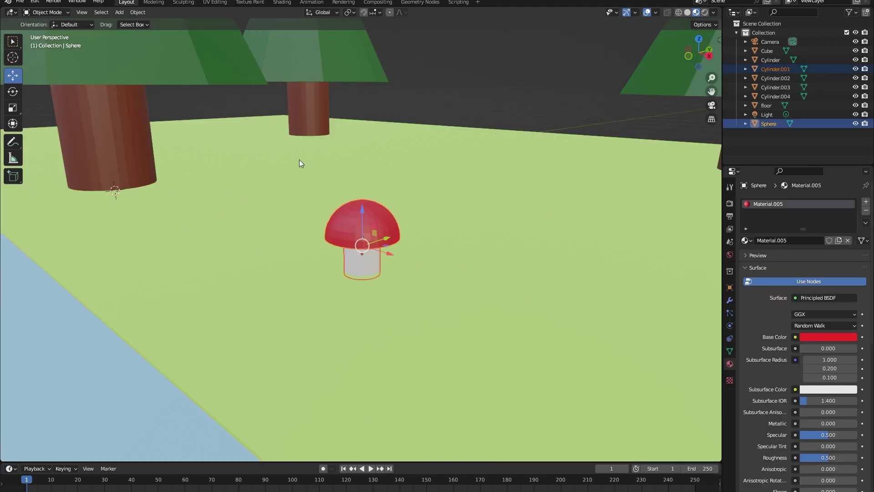
key("ctrl+j")
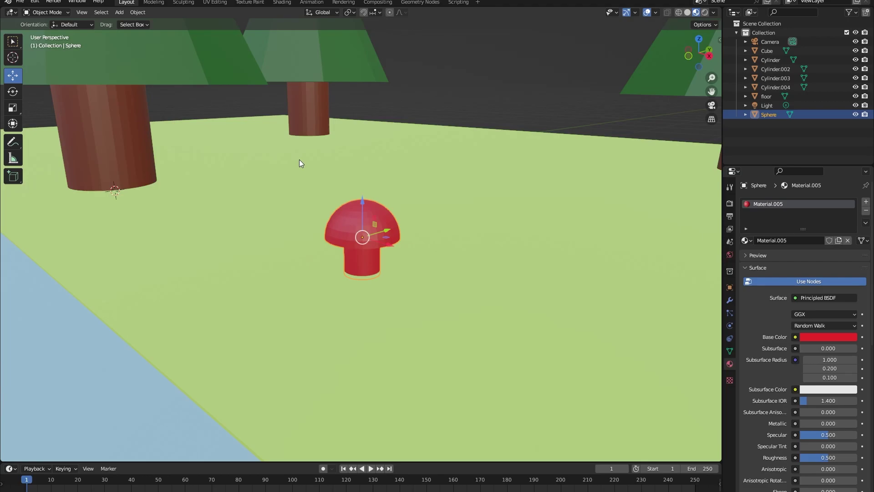
key("ctrl+z")
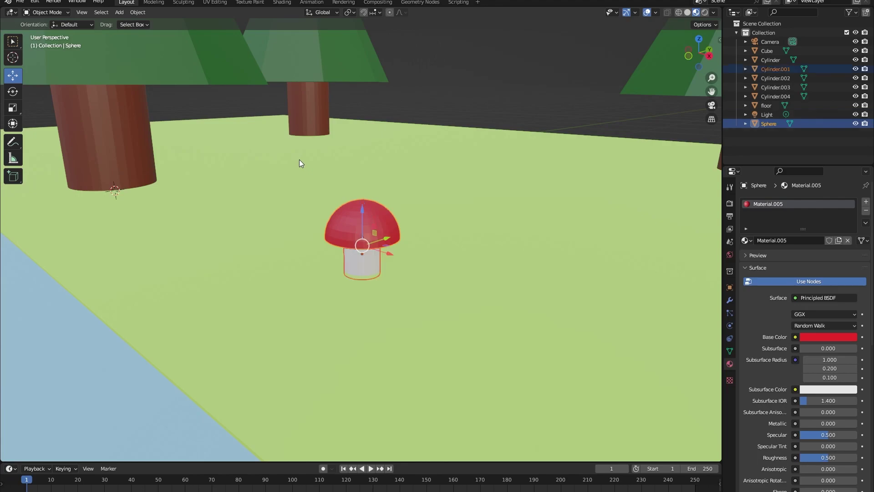
Step: Give the mushroom's stem its own new material with the default white base colour
left_click(411, 91)
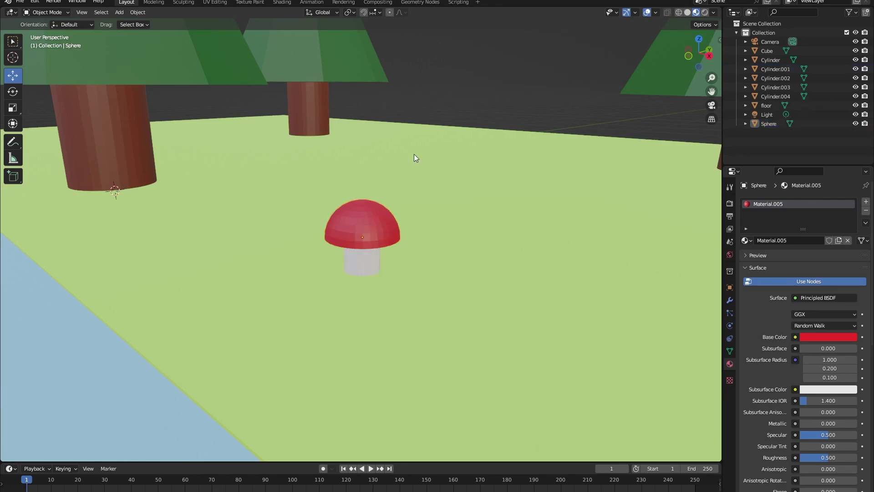
left_click(360, 262)
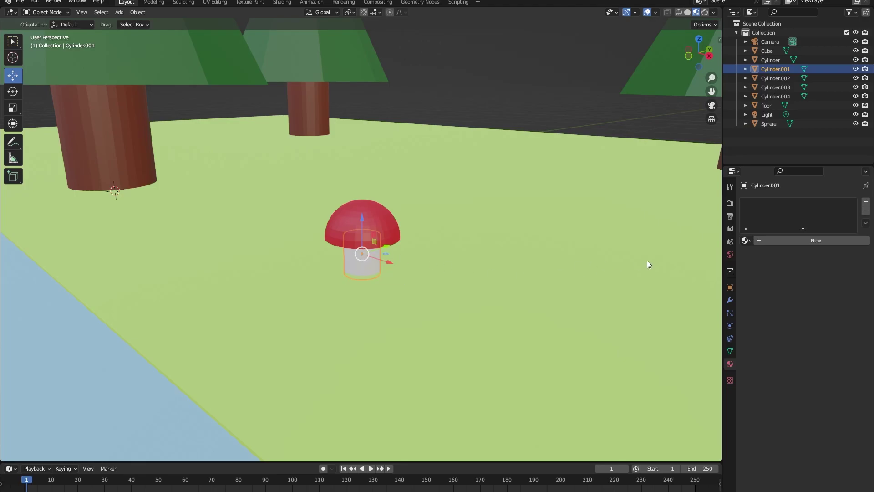
left_click(808, 241)
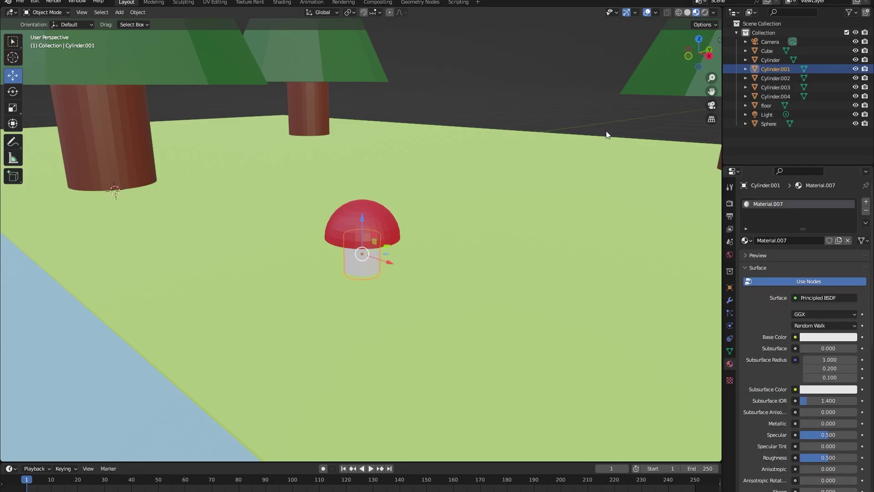
left_click(589, 106)
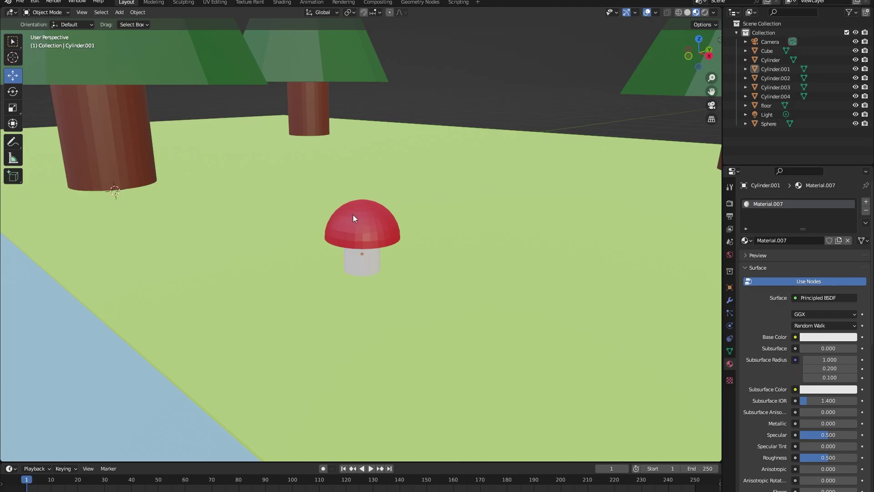
Step: Join the mushroom's cap and stem into one object, with the stem as the active object
left_click(367, 241)
left_click(370, 253, "shift")
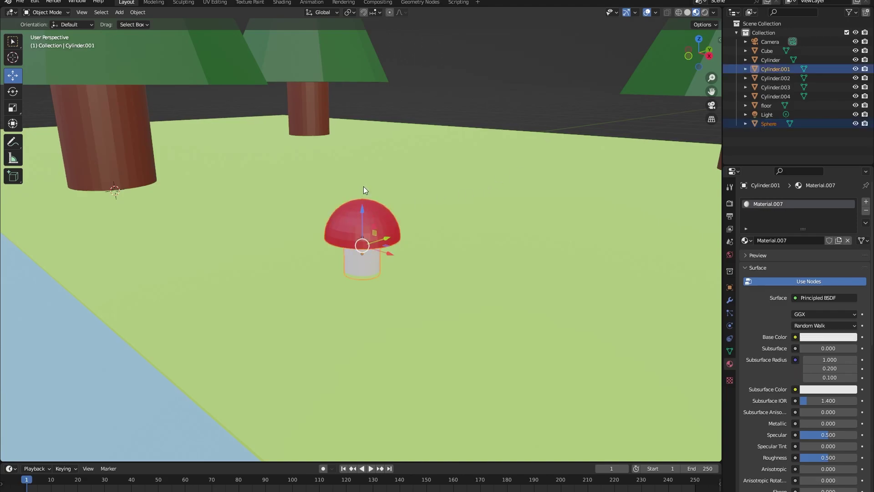
key("ctrl+j")
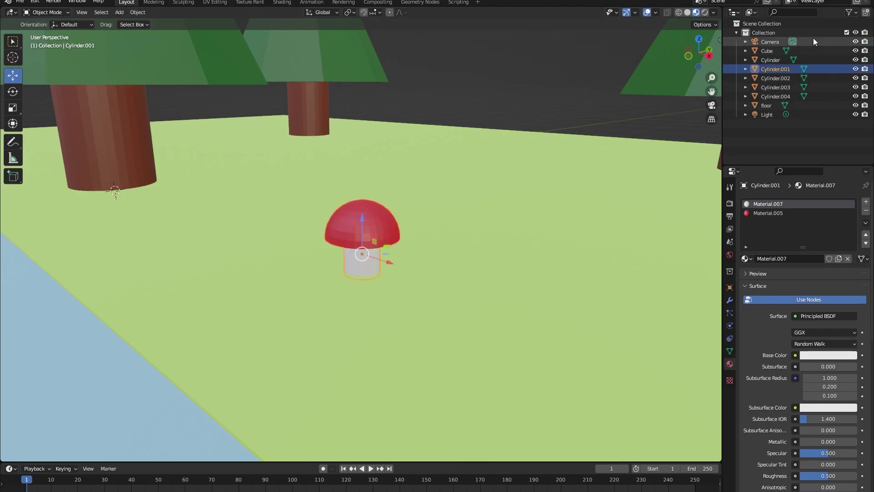
Step: Duplicate the mushroom and place the copy across the blue strip from the original
scroll(580, 115, "down", 5)
middle_click_drag(580, 115, 414, 162)
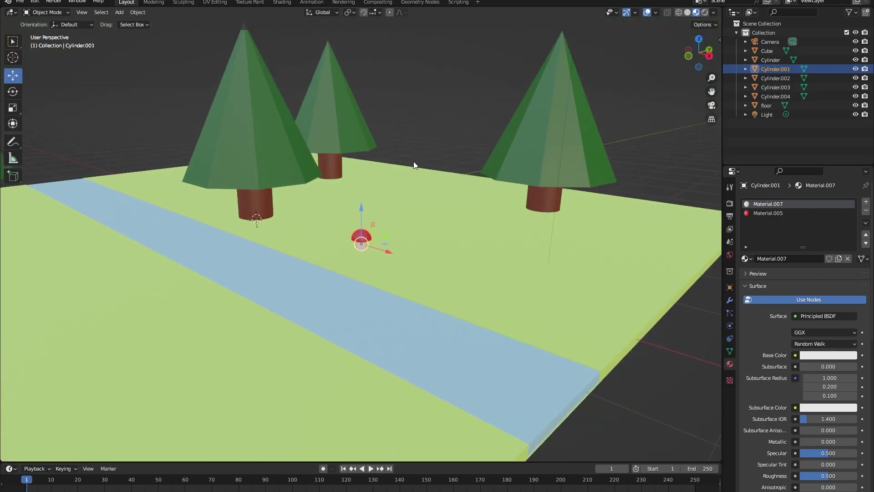
scroll(414, 162, "up", 3)
middle_click_drag(283, 291, 411, 252, "shift")
key("shift+d")
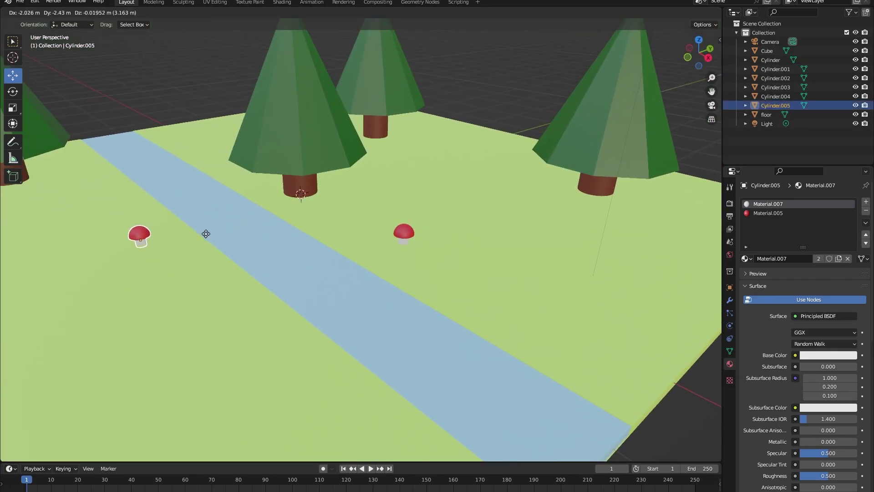
left_click(187, 241)
Step: Raise the copied mushroom about 0.095 m along Z, and lower it about 0.019 m to seat it on the floor
key("g")
key("z")
left_click(124, 220)
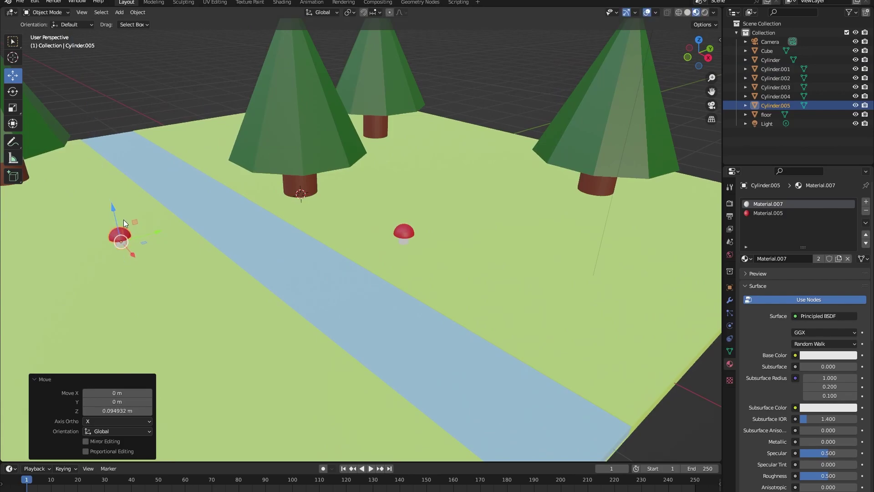
key("g")
key("z")
left_click(116, 216)
Step: View the whole scene from above
scroll(206, 222, "down", 6)
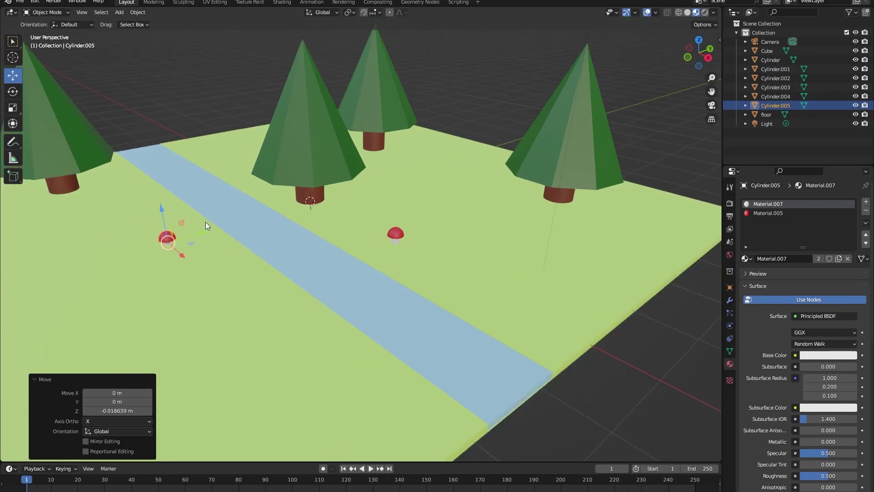
middle_click_drag(312, 243, 311, 223)
left_click(697, 46)
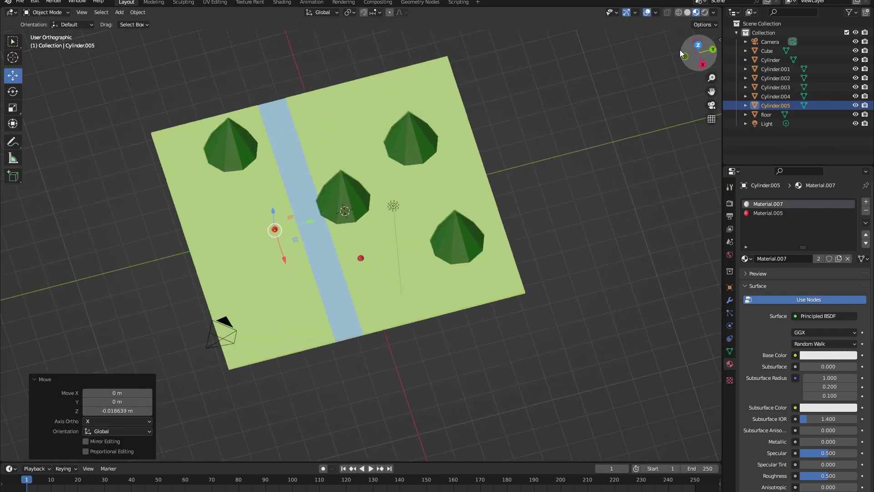
Step: Duplicate the mushroom six times and scatter the copies across the floor on both sides of the blue stream
key("shift+d")
left_click(247, 173)
key("shift+d")
left_click(346, 237)
key("shift+d")
left_click(428, 296)
key("shift+d")
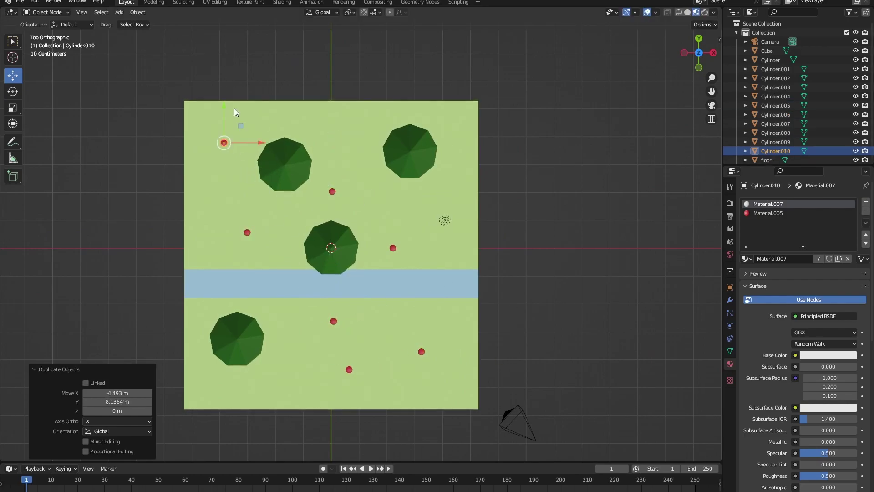
left_click(234, 109)
key("shift+d")
left_click(433, 242)
middle_click_drag(447, 251, 165, 194)
mouse_move(351, 123)
middle_mouse_down()
mouse_move(319, 138)
mouse_move(357, 129)
middle_mouse_up()
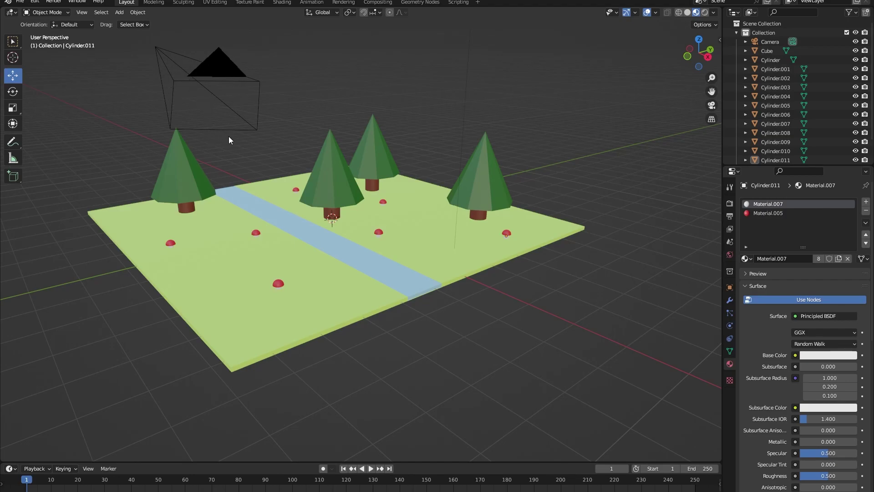
Step: Examine how the camera frames the scene and where the camera stands relative to the floor
left_click(715, 106)
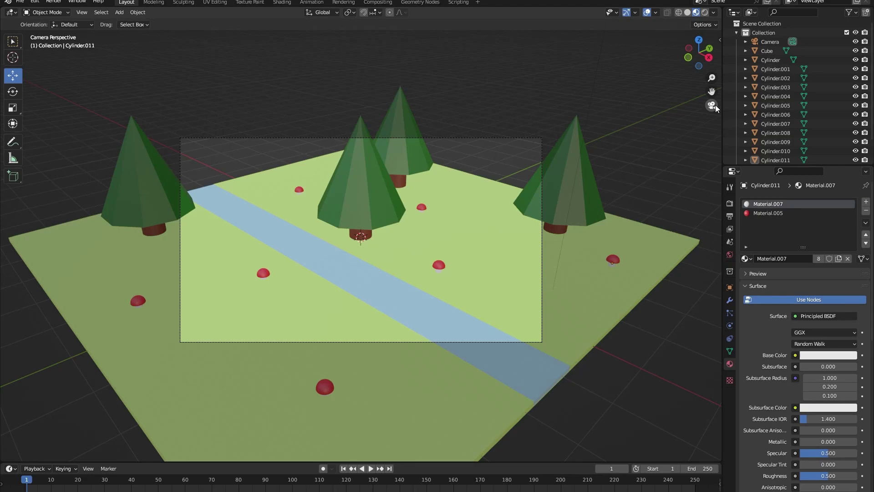
left_click(715, 105)
left_click(715, 106)
key("KP_0")
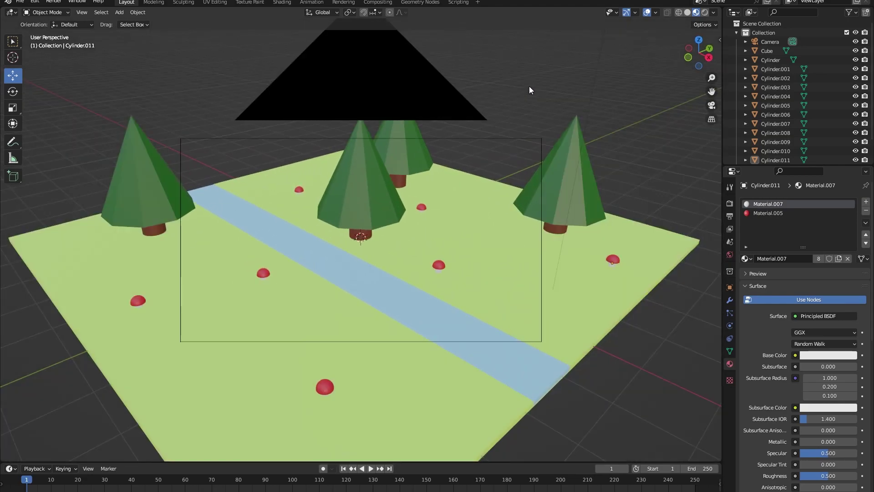
scroll(529, 86, "down", 6)
middle_click_drag(521, 90, 477, 85)
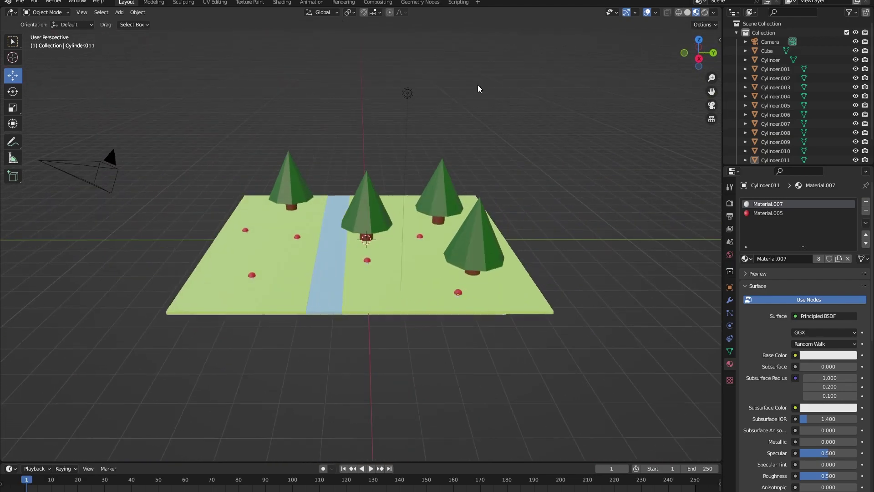
middle_click_drag(350, 147, 215, 165)
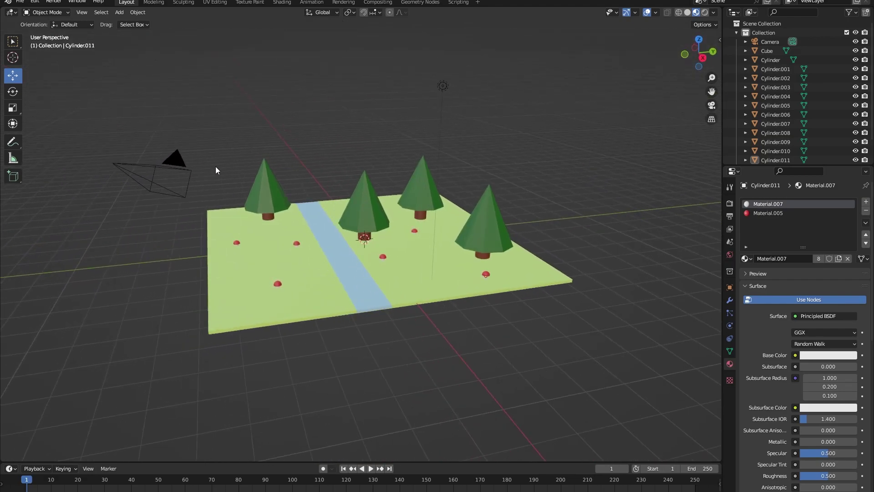
Step: Move and tilt the camera until the whole floor fits in its frame, and shift the central tree about 0.59 m along X
left_click(711, 105)
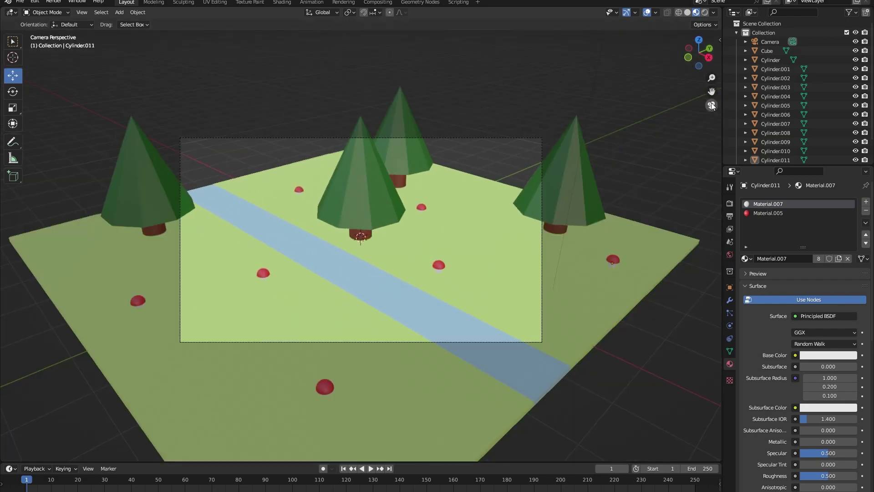
left_click(314, 138)
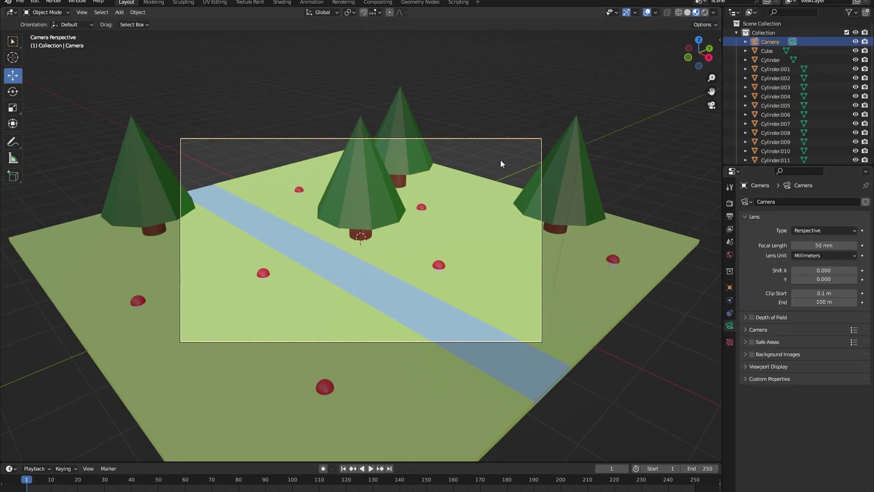
left_click(730, 287)
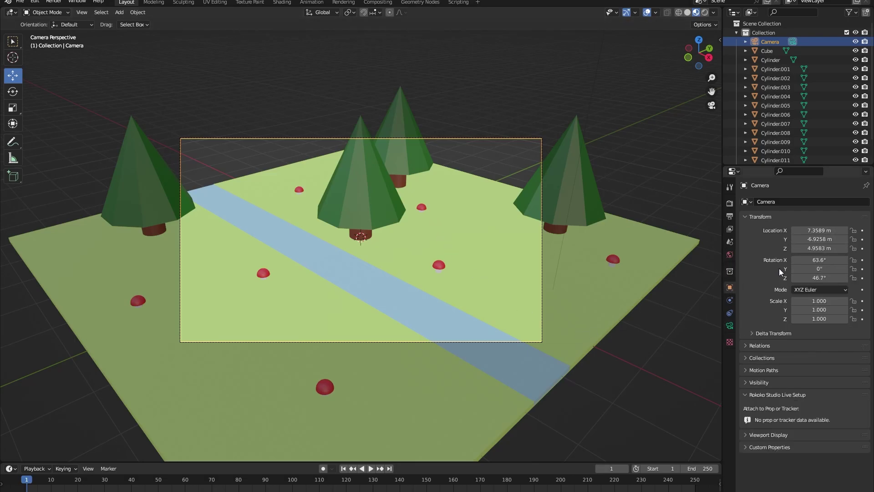
left_click_drag(815, 230, 816, 260)
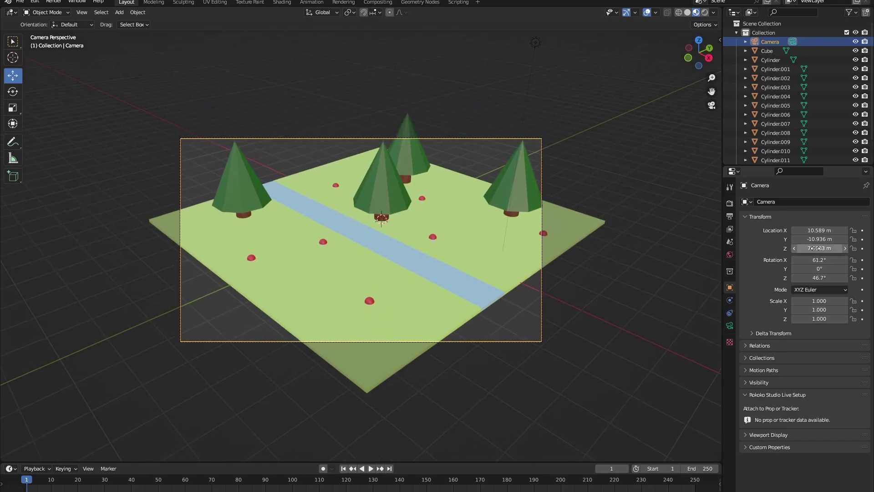
left_click(382, 218)
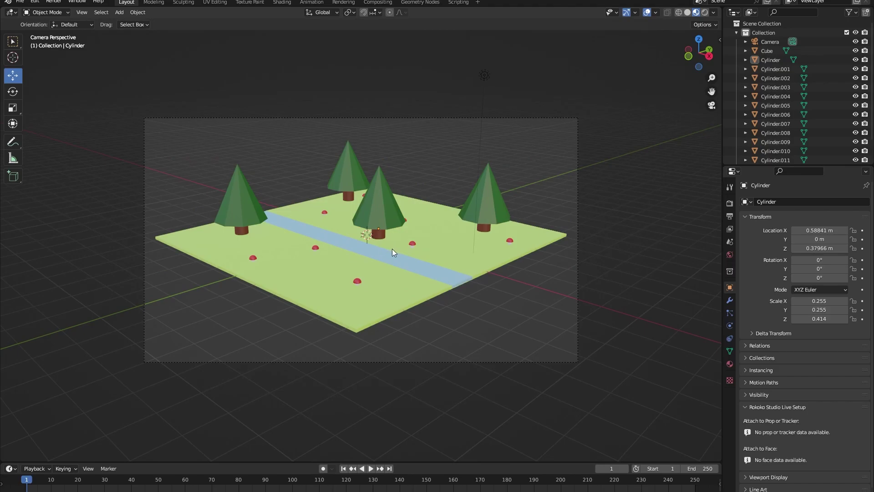
Step: Show the scene's render settings and switch the viewport to rendered shading
left_click(730, 204)
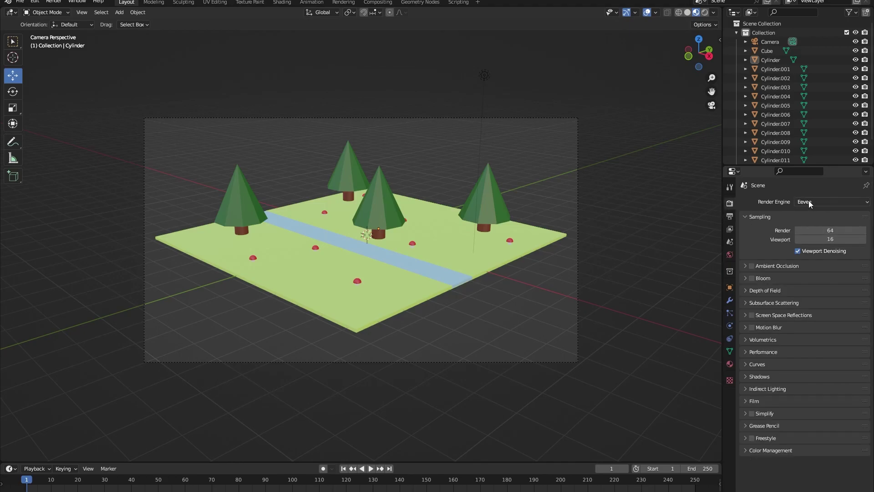
left_click(706, 15)
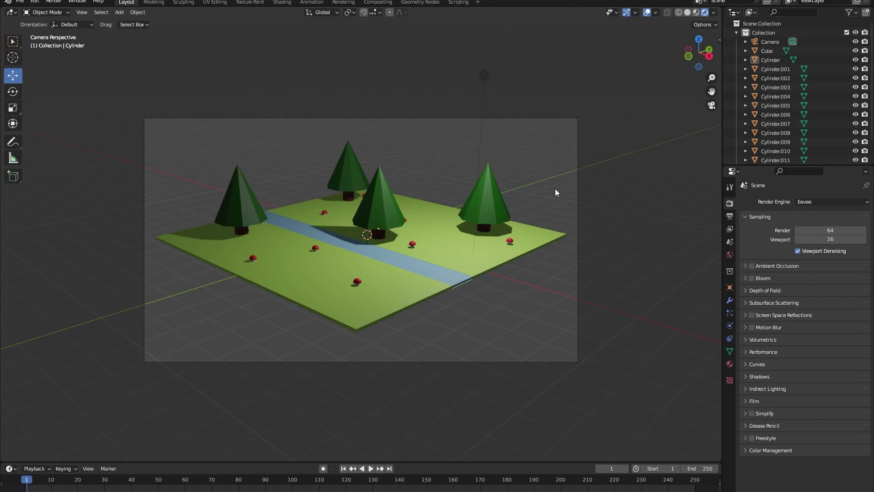
Step: Lower the point light slightly above the scene, and try moving it about 7.34 m along negative X
left_click(492, 83)
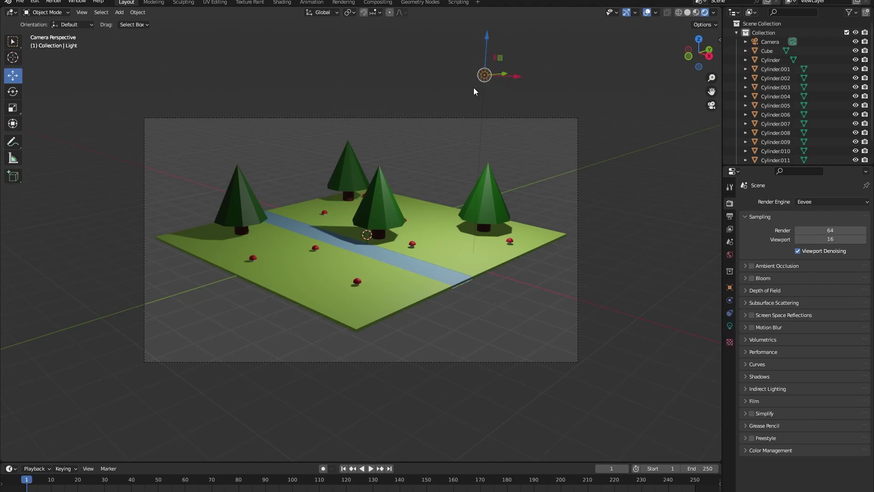
middle_click_drag(555, 57, 569, 69)
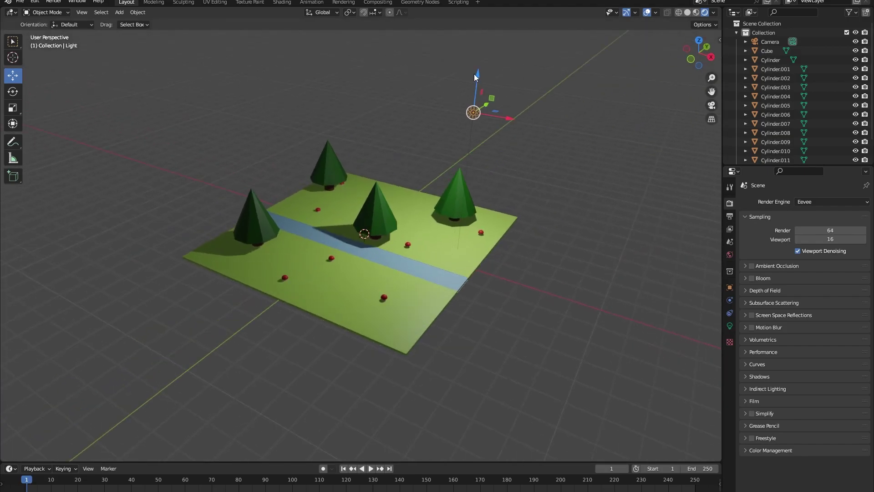
left_click_drag(476, 74, 347, 117)
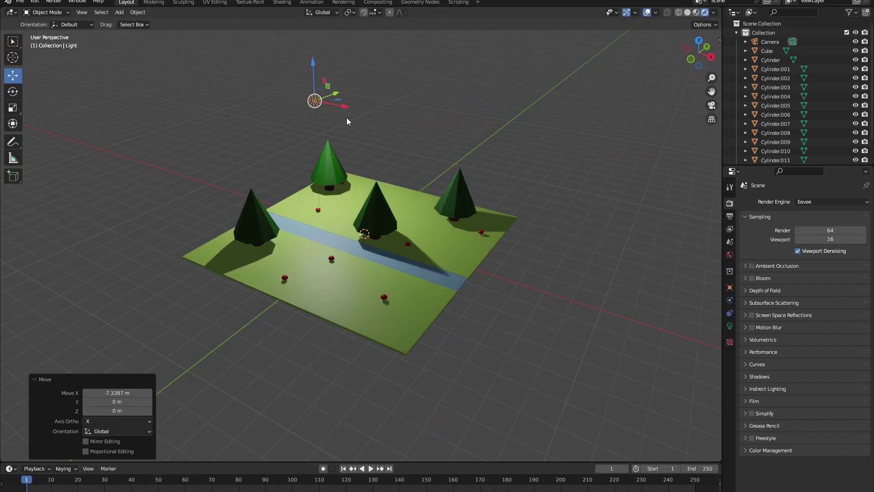
key("Escape")
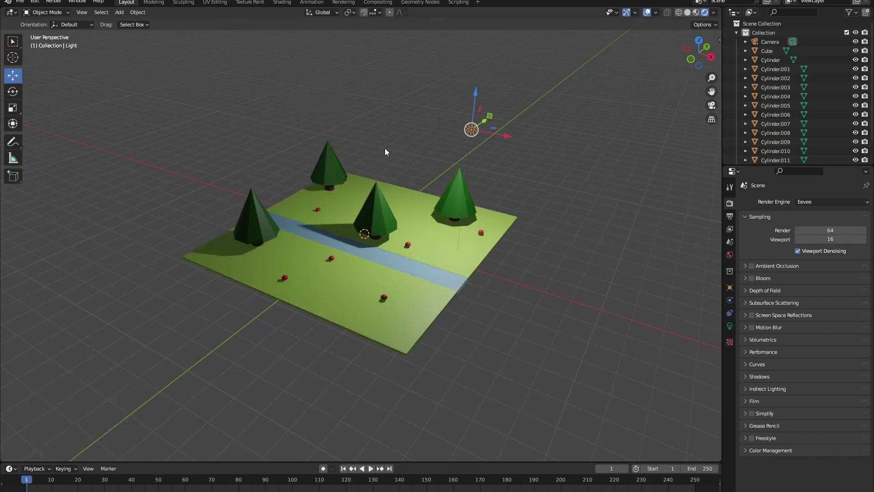
Step: Try powers of 740.2 W and 10 W on the point light, and undo the second one
left_click(730, 326)
left_click_drag(824, 264, 819, 264)
left_click(820, 264)
type("10")
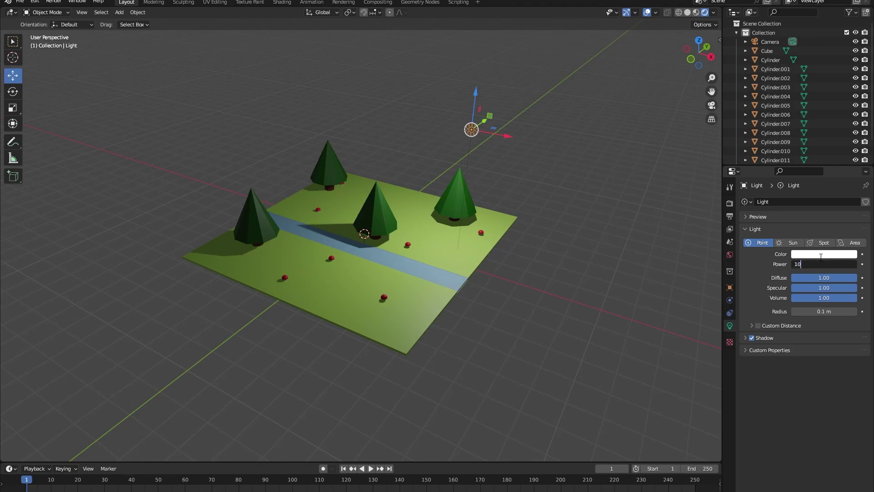
key("Return")
key("ctrl+z")
Step: Try a tinted color on the point light, and undo it together with the earlier power change
left_click(838, 255)
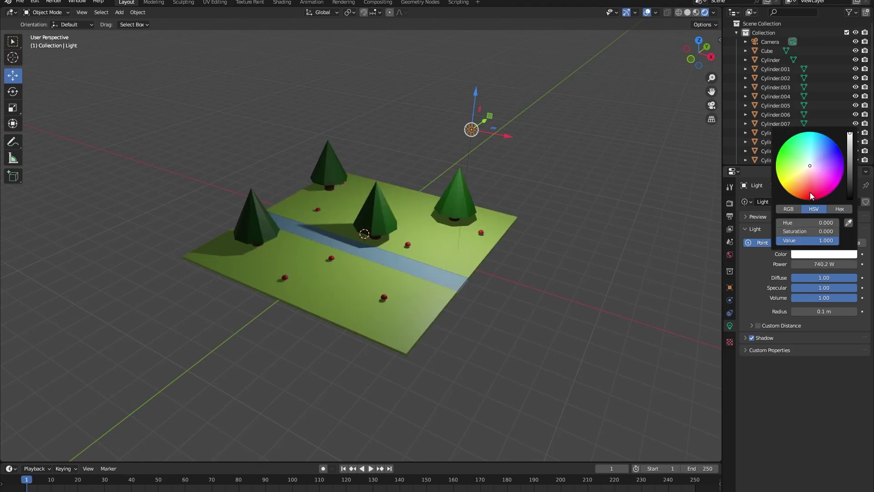
left_click_drag(810, 192, 789, 136)
key("ctrl+z")
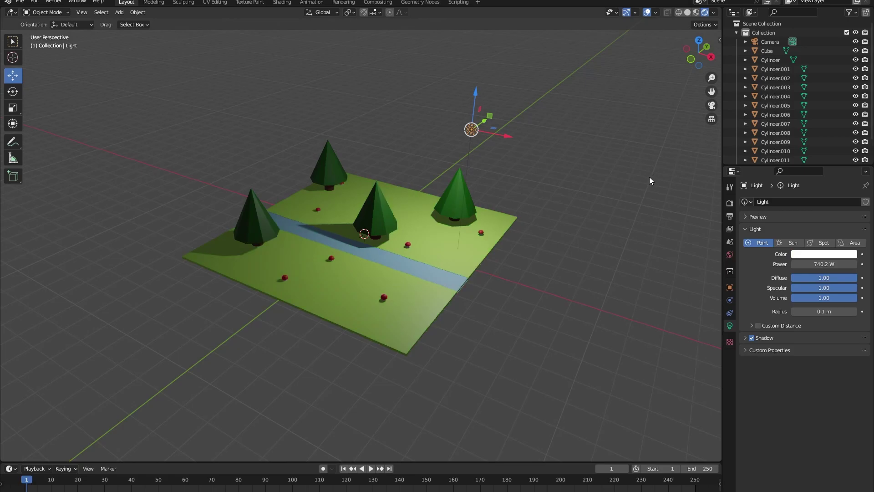
key("ctrl+z")
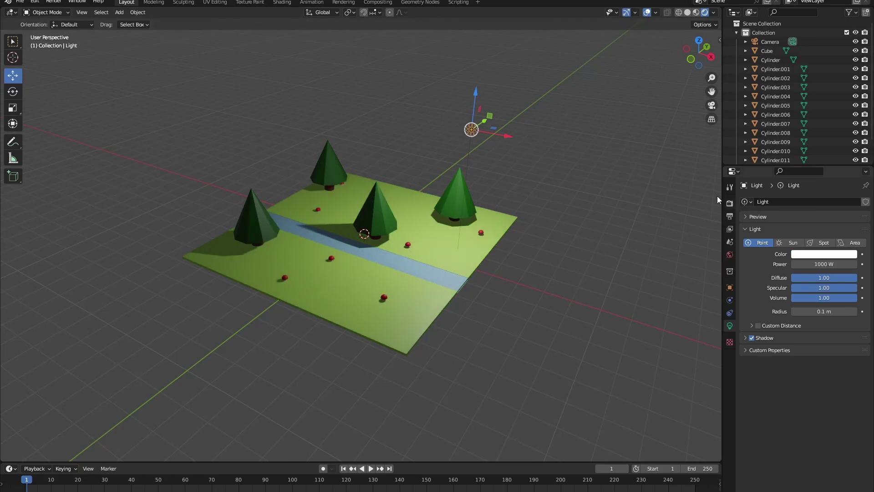
Step: Set the world background color to a light pinkish purple while looking through the camera
key("KP_0")
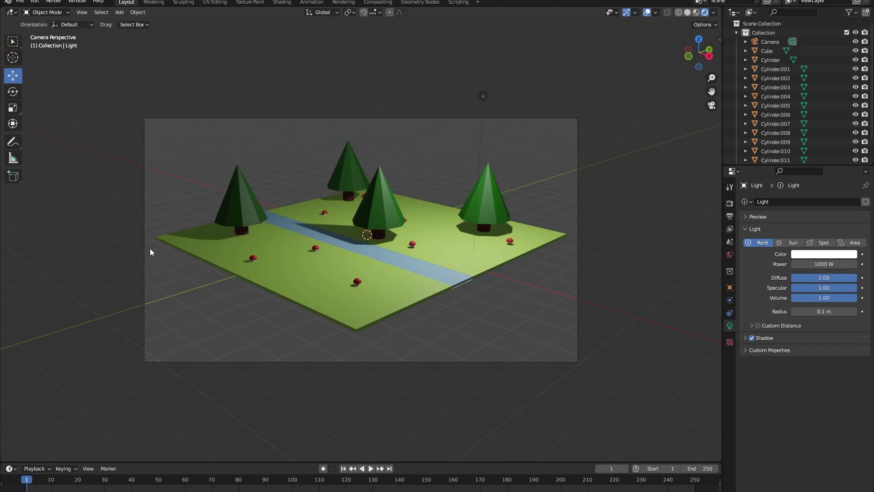
scroll(151, 251, "up", 1)
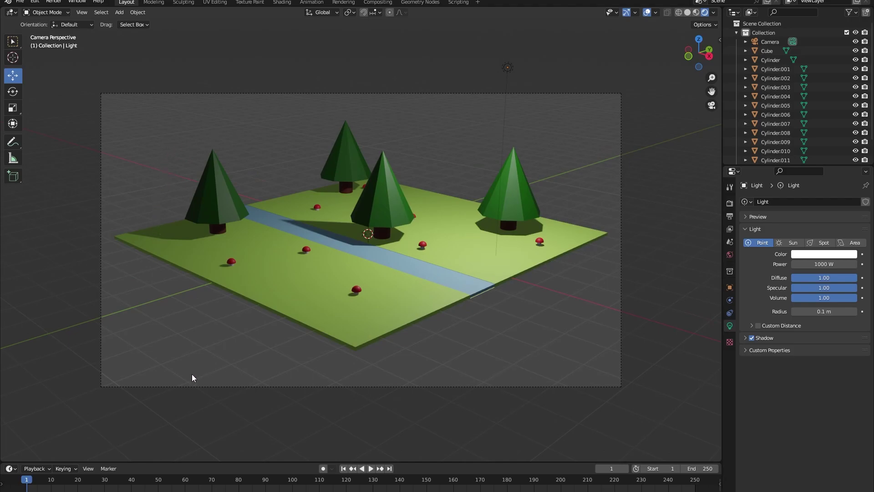
left_click(733, 255)
left_click(811, 265)
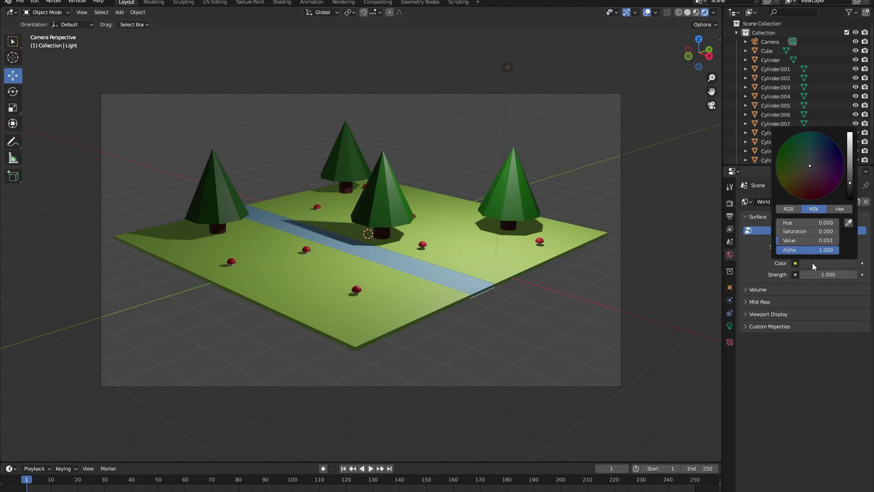
mouse_move(849, 172)
left_mouse_down()
mouse_move(850, 144)
mouse_move(850, 154)
mouse_move(813, 168)
left_mouse_up()
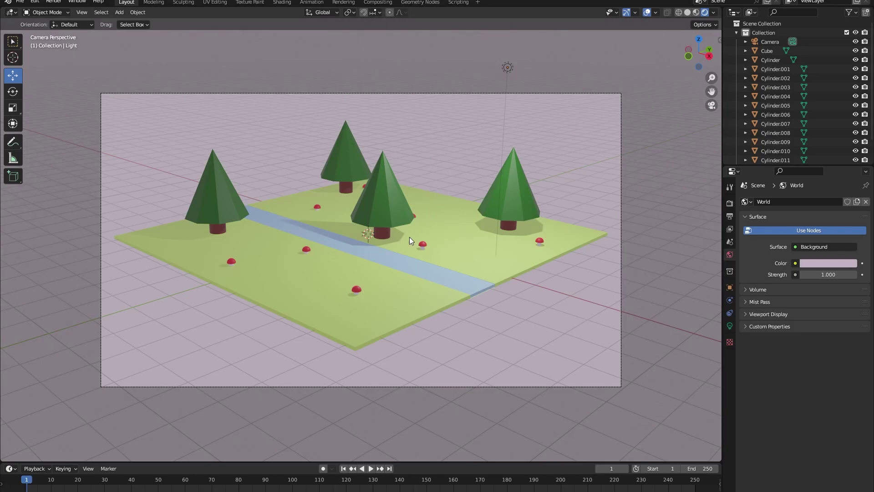
Step: Render the scene as a still image and fit the whole result in view
left_click(55, 2)
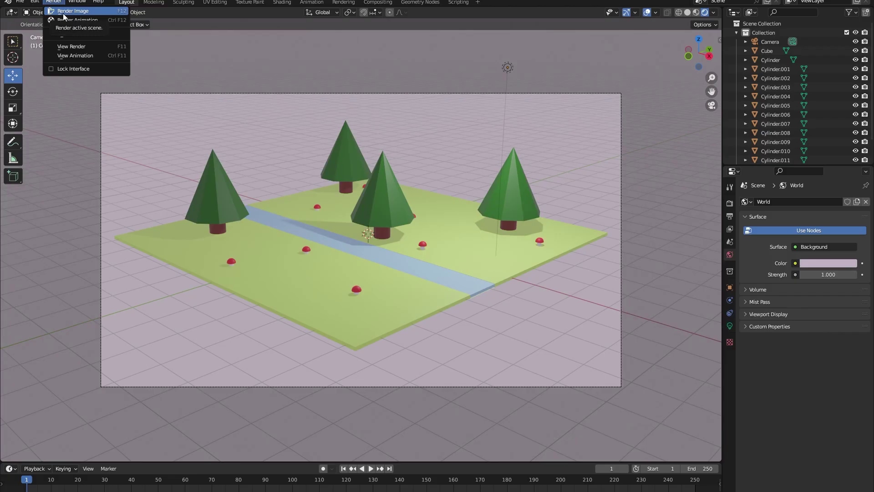
left_click(59, 13)
scroll(349, 222, "down", 1)
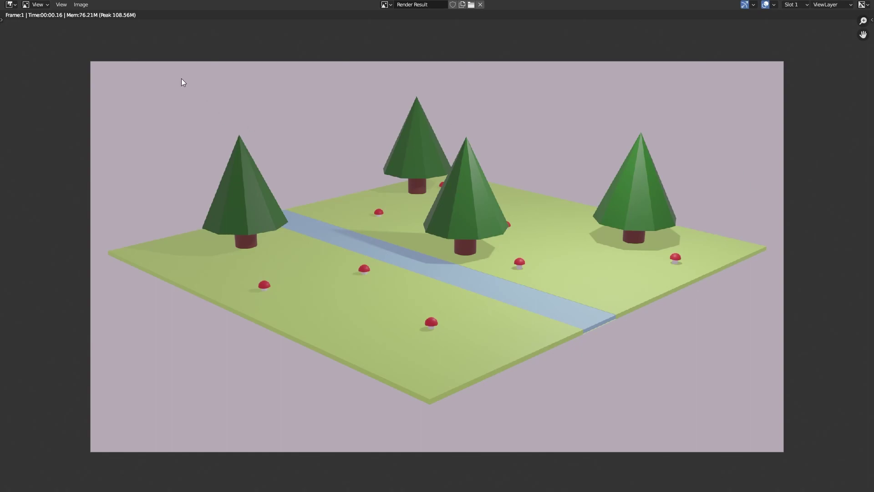
Step: Open the rendered image's Save As dialog, dismiss it without saving, and return to the 3D scene outside the camera view
left_click(90, 5)
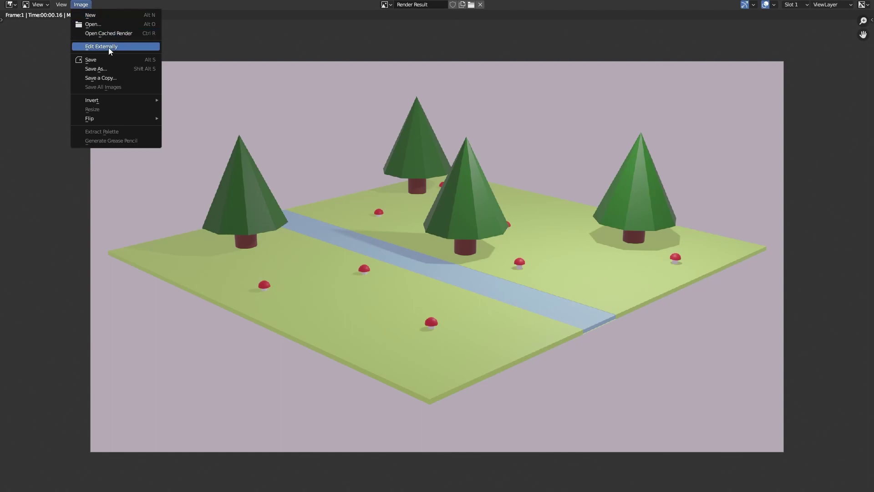
left_click(110, 68)
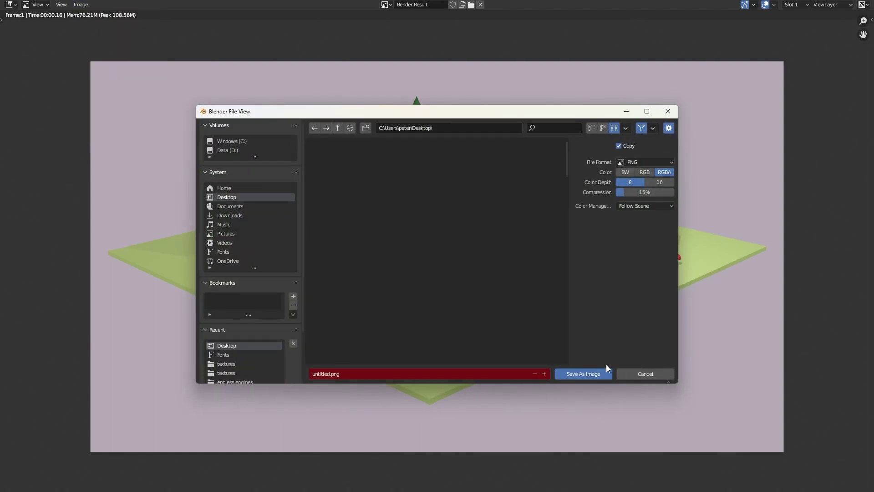
left_click(640, 377)
left_click(868, 2)
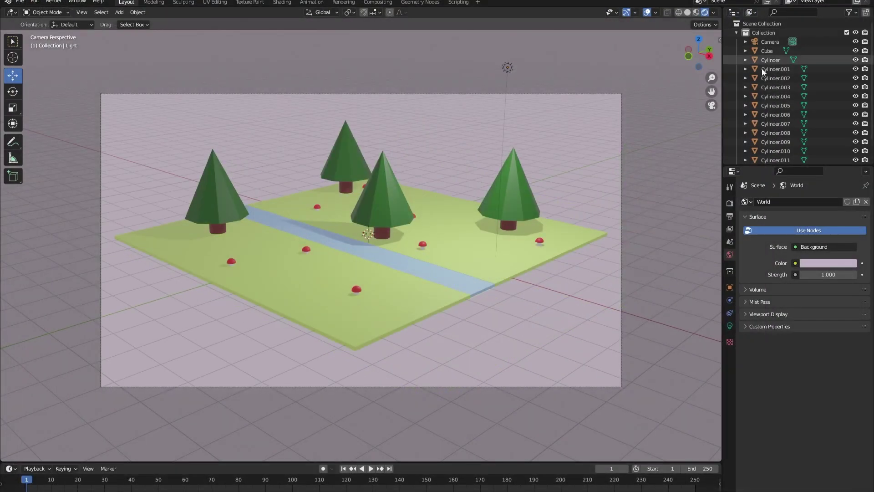
key("KP_0")
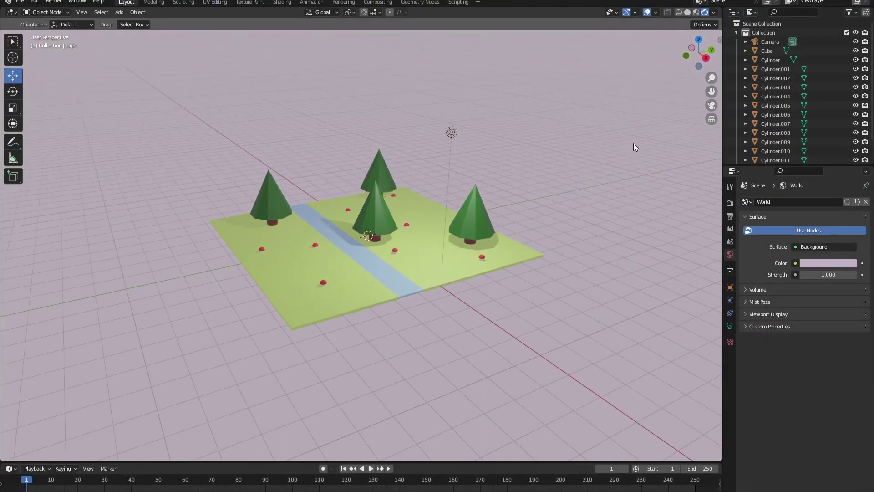